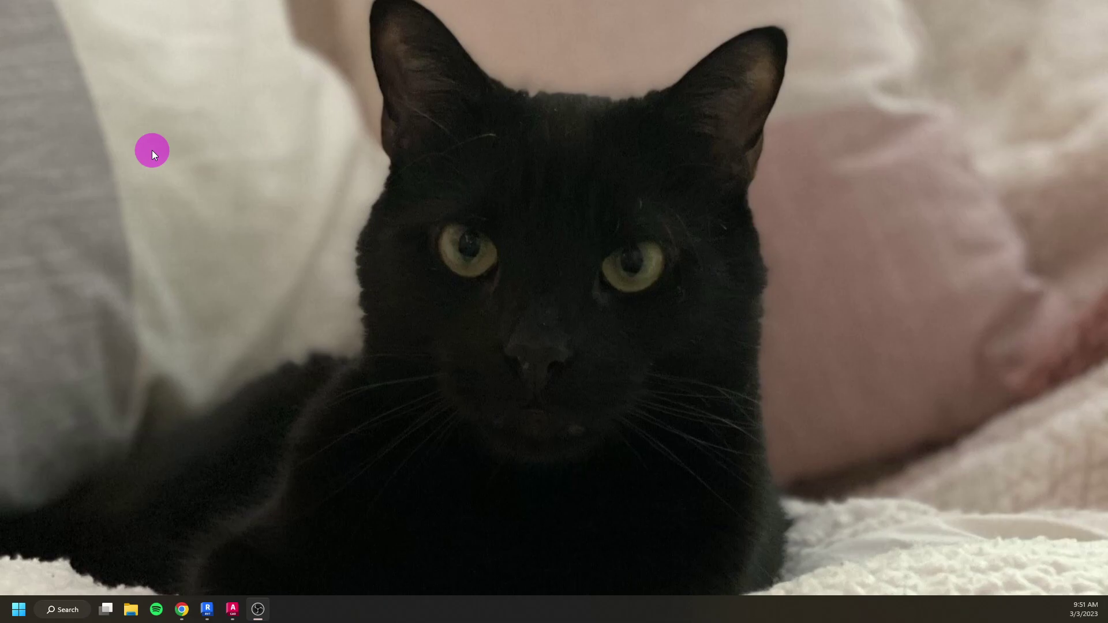
Create a new folder on the desktop named EAMES LASER EXPORT
right_click(217, 214)
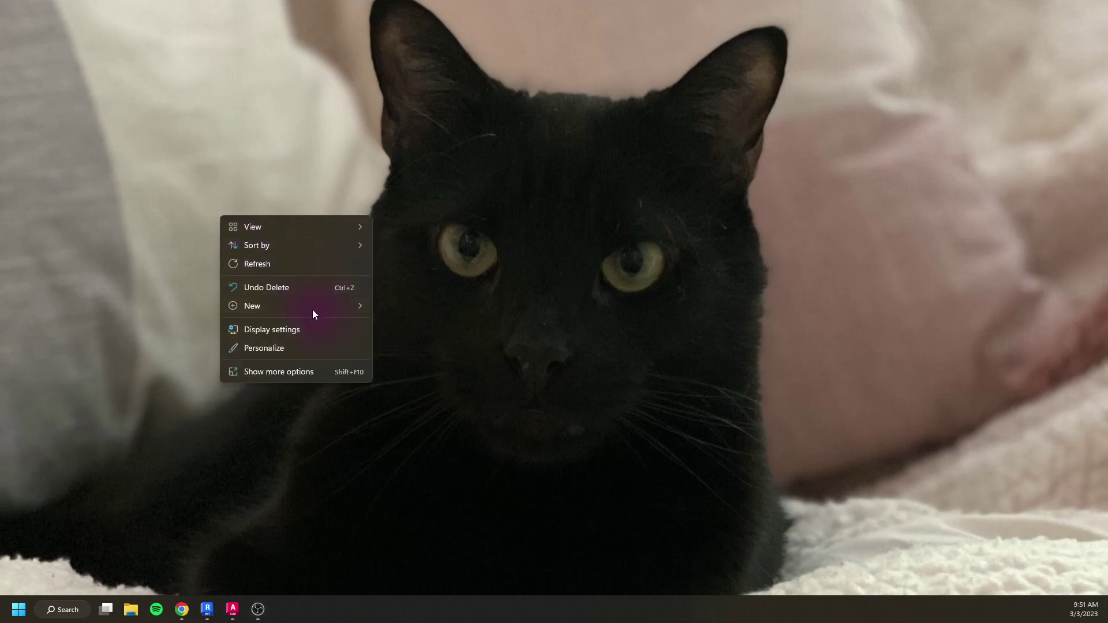
mouse_move(302, 306)
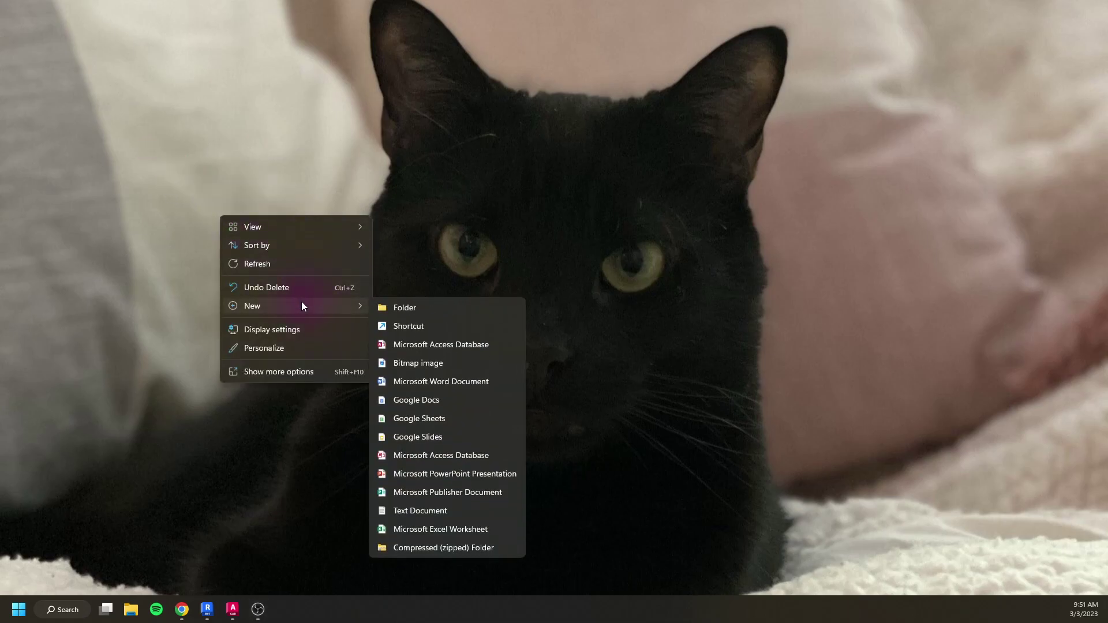
click(448, 310)
key(BackSpace)
text(EAMES LASER)
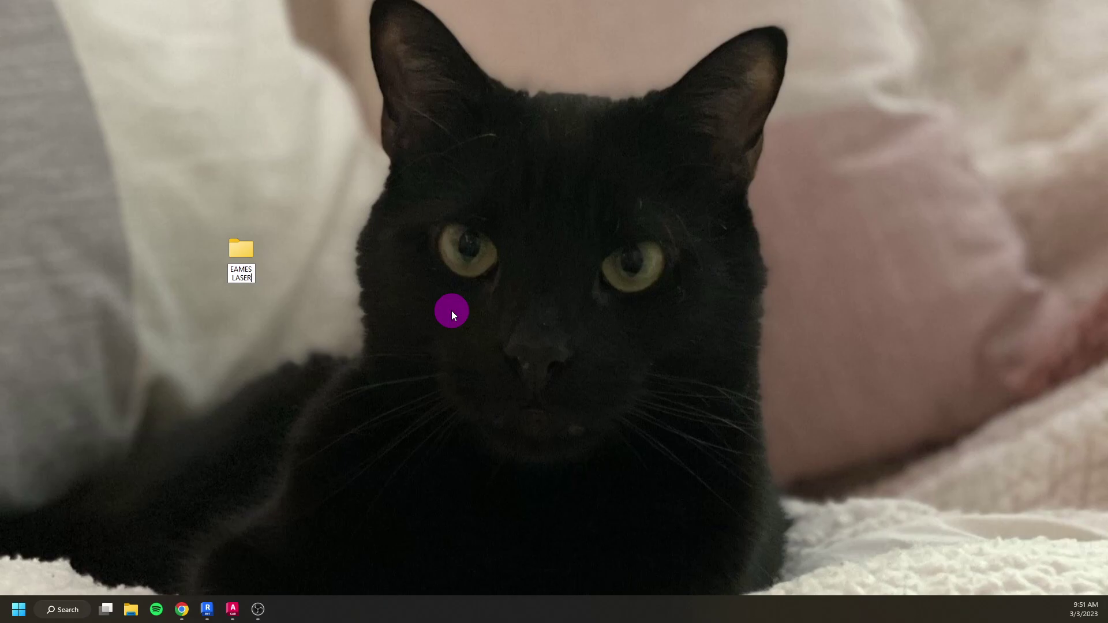
text( EXPORT)
key(Return)
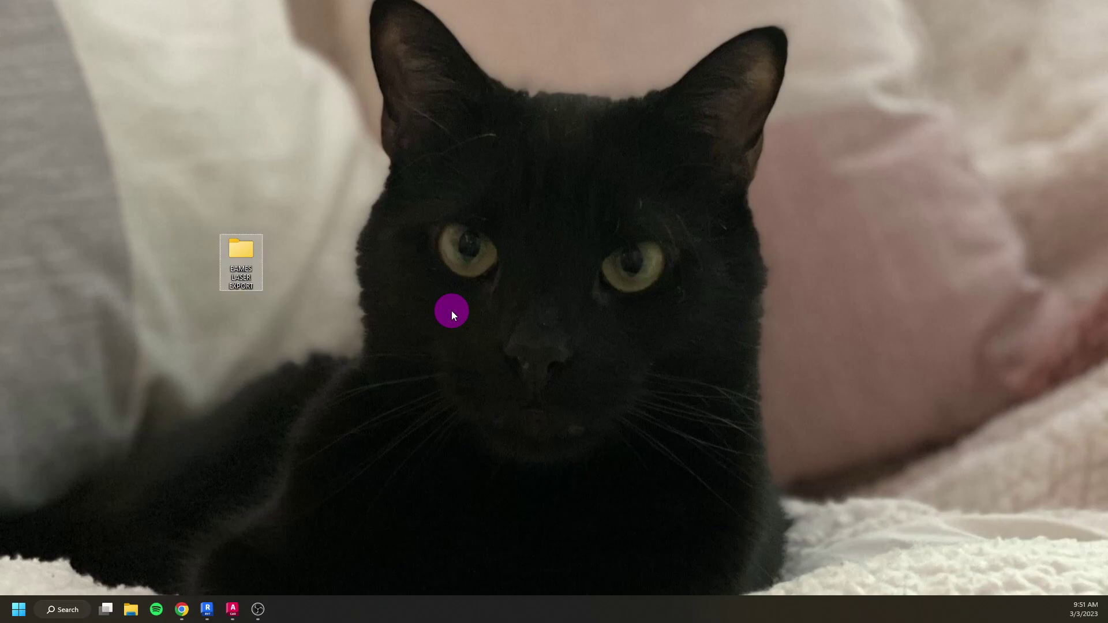
Switch to the Eames_Redo project in Revit and duplicate the 3D No Site view
click(207, 610)
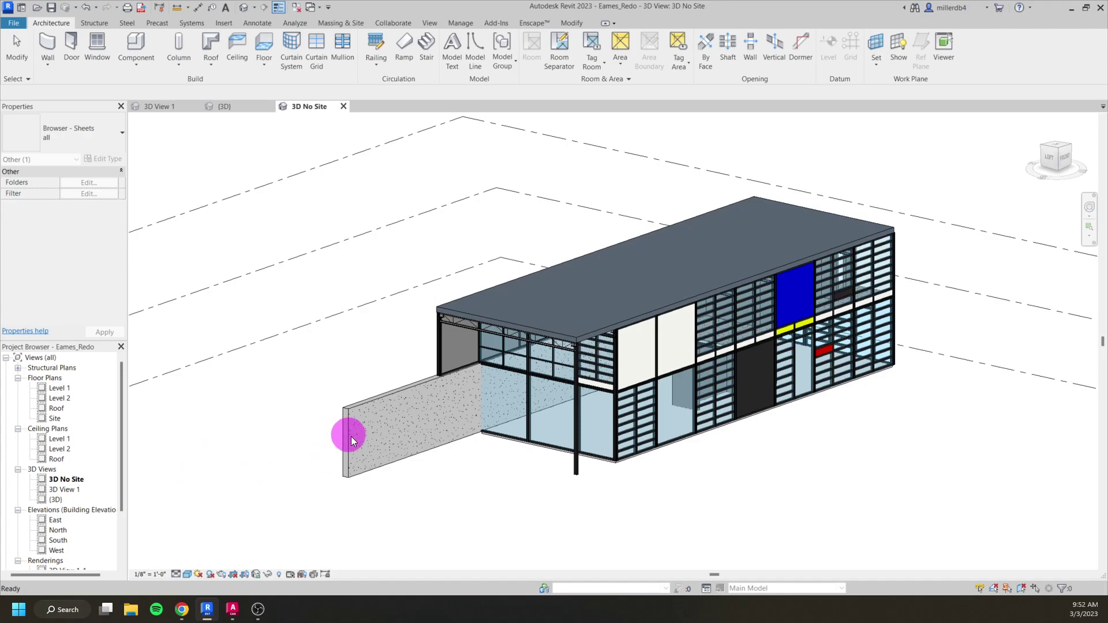
shift+middle_drag(668, 477, 453, 389)
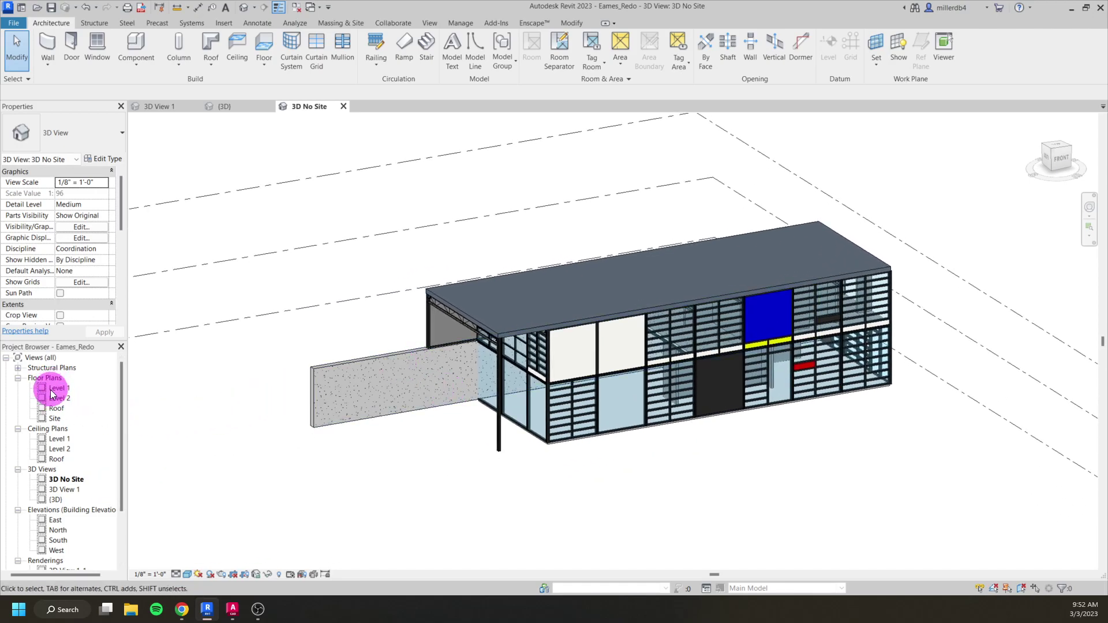
right_click(65, 483)
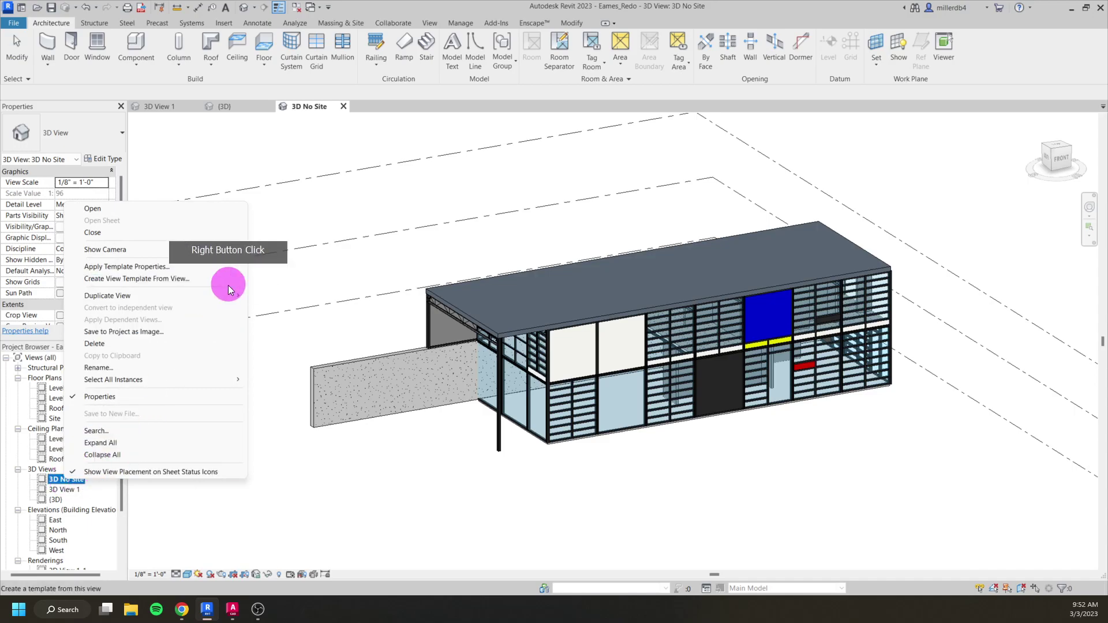
mouse_move(228, 294)
click(273, 295)
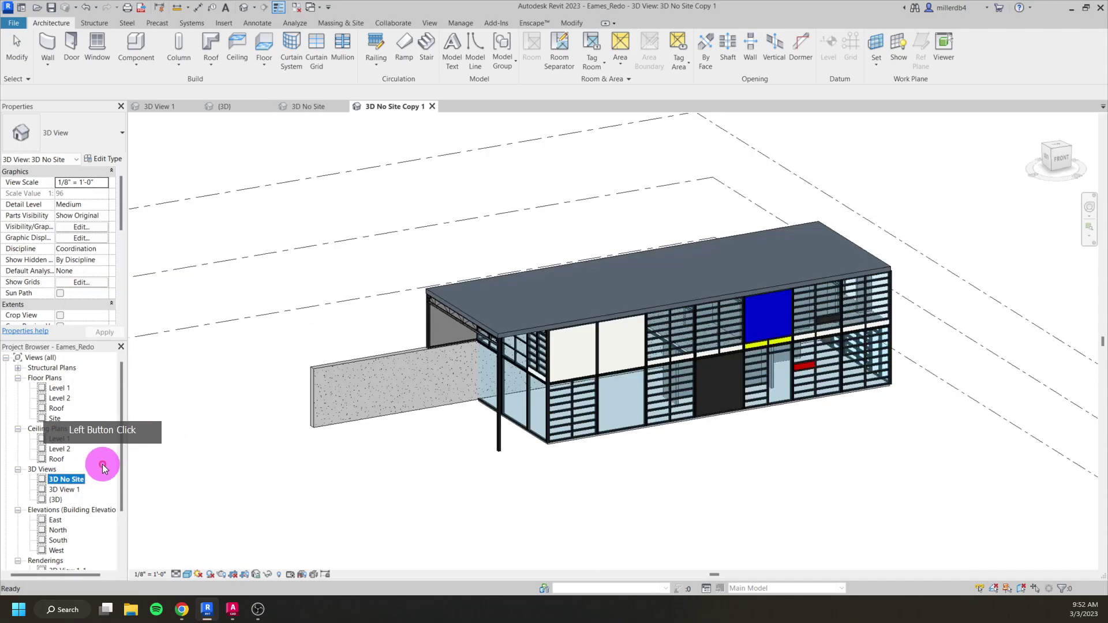
Rename the duplicated 3D view as EAST EXPORT
right_click(68, 490)
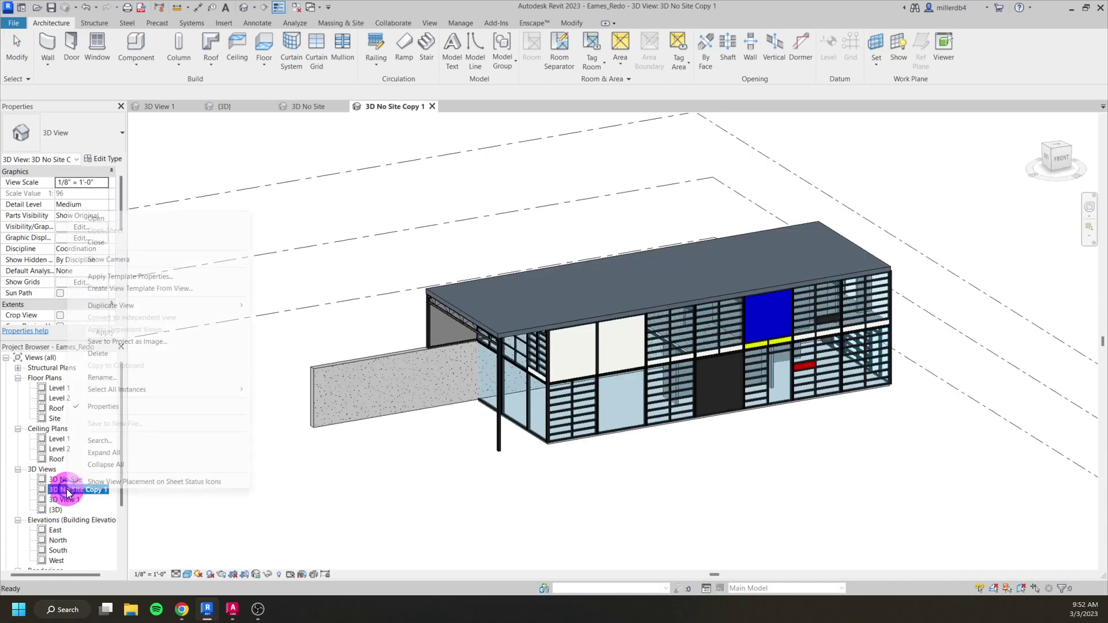
click(131, 378)
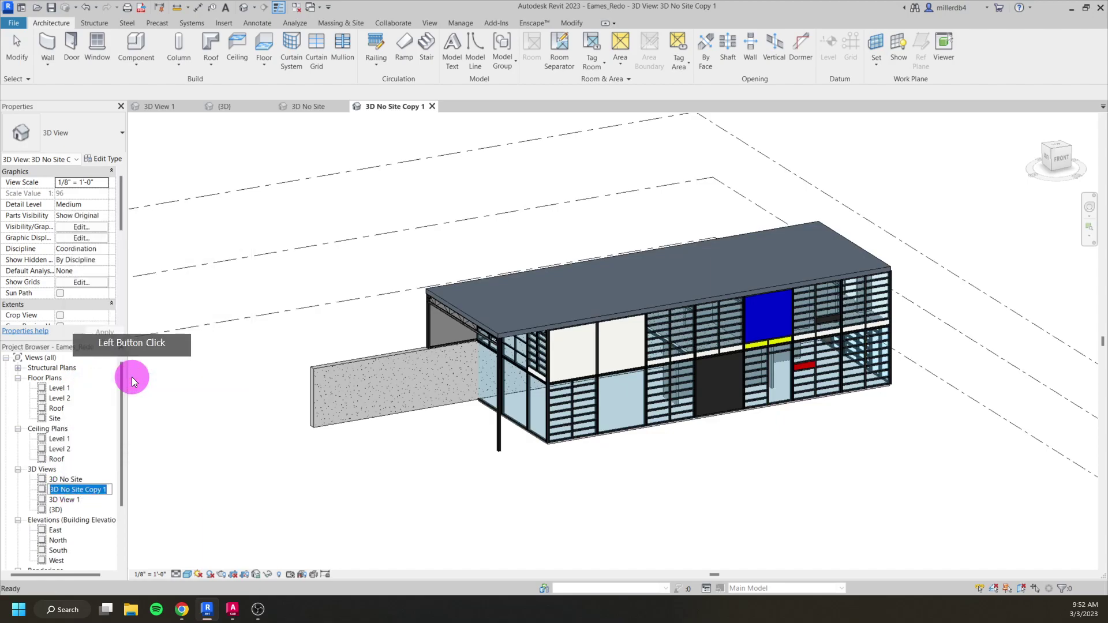
key(BackSpace)
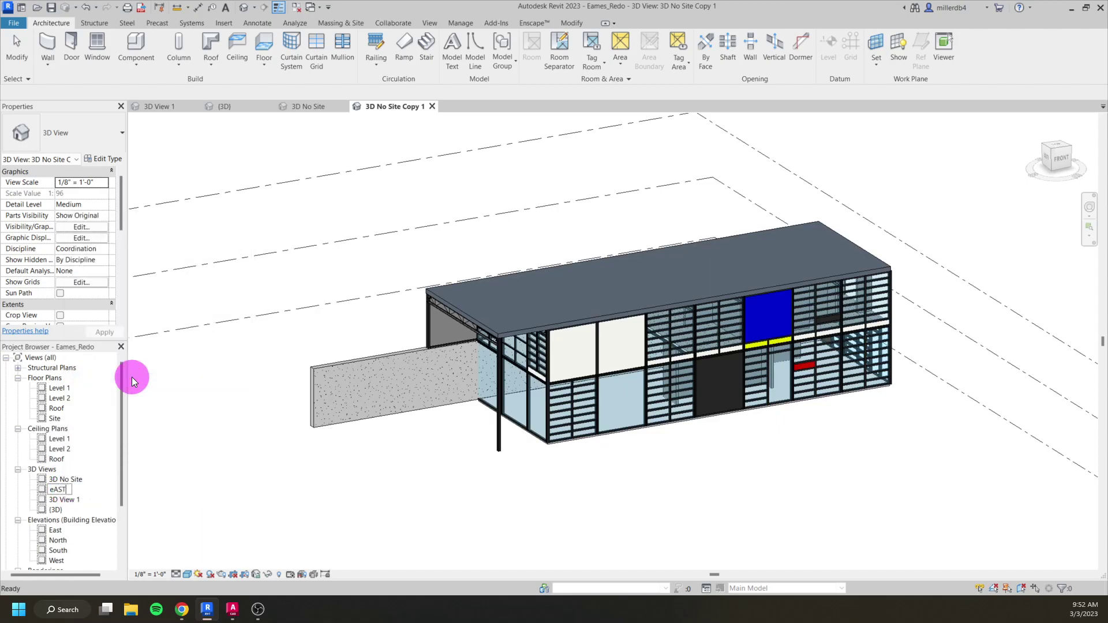
text(EAST EXPORT)
key(Return)
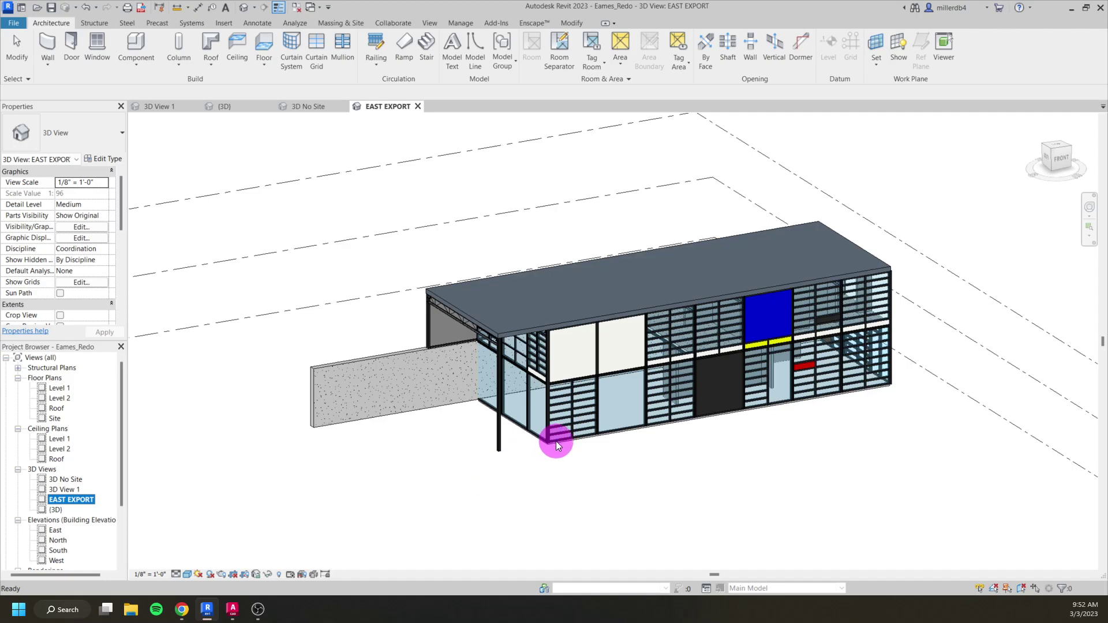
Isolate the long front curtain wall, apply the isolation permanently to the EAST EXPORT view, and orient the view to Front
scroll(555, 441, up, 1)
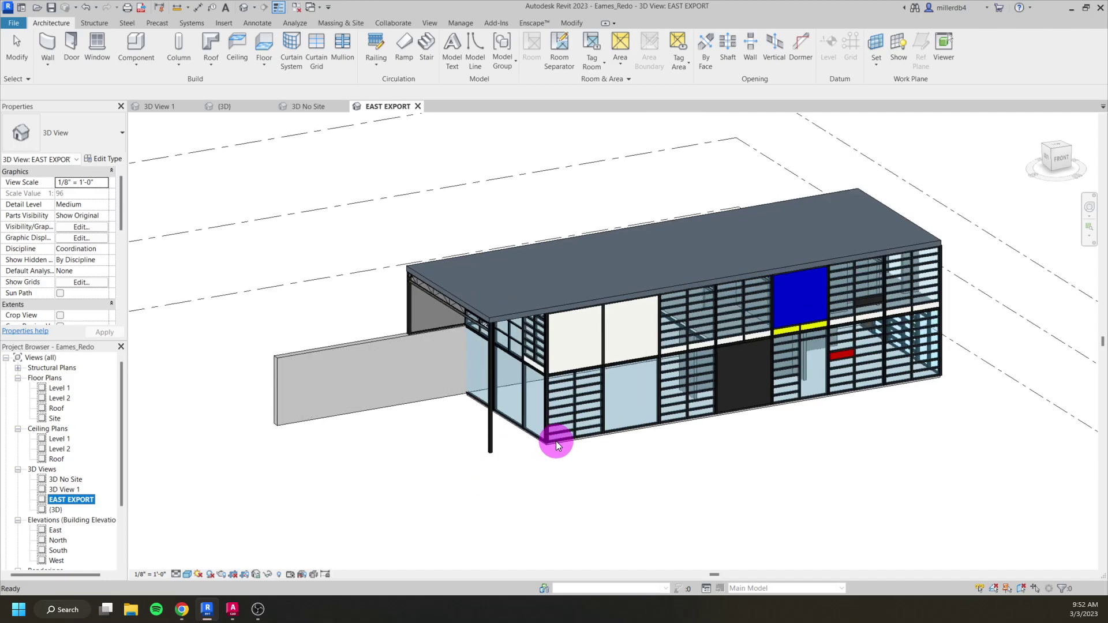
click(618, 428)
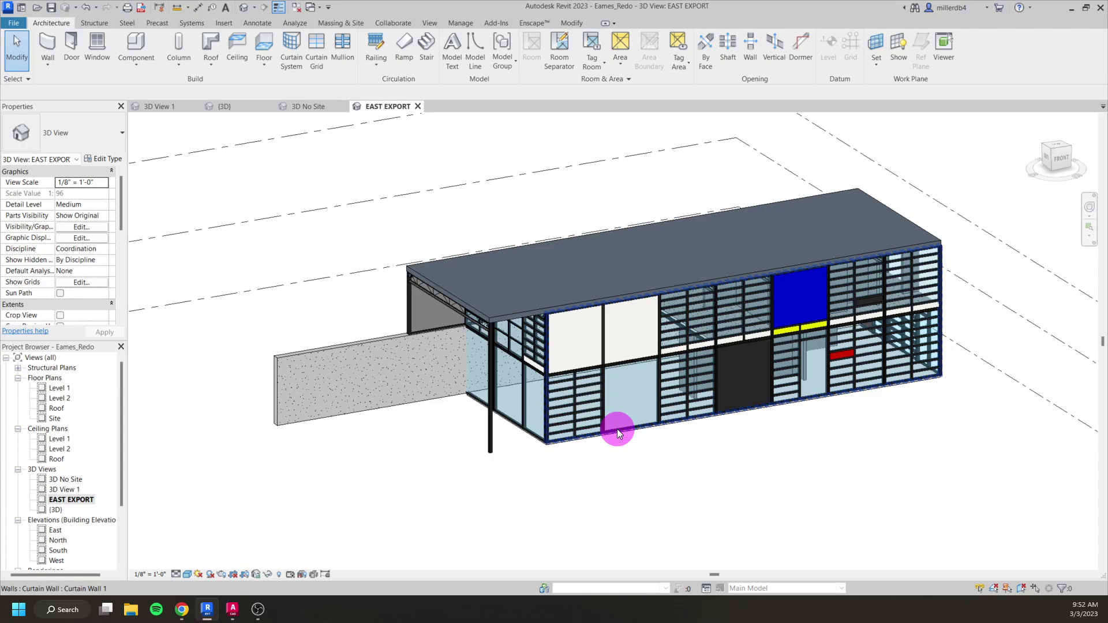
click(617, 428)
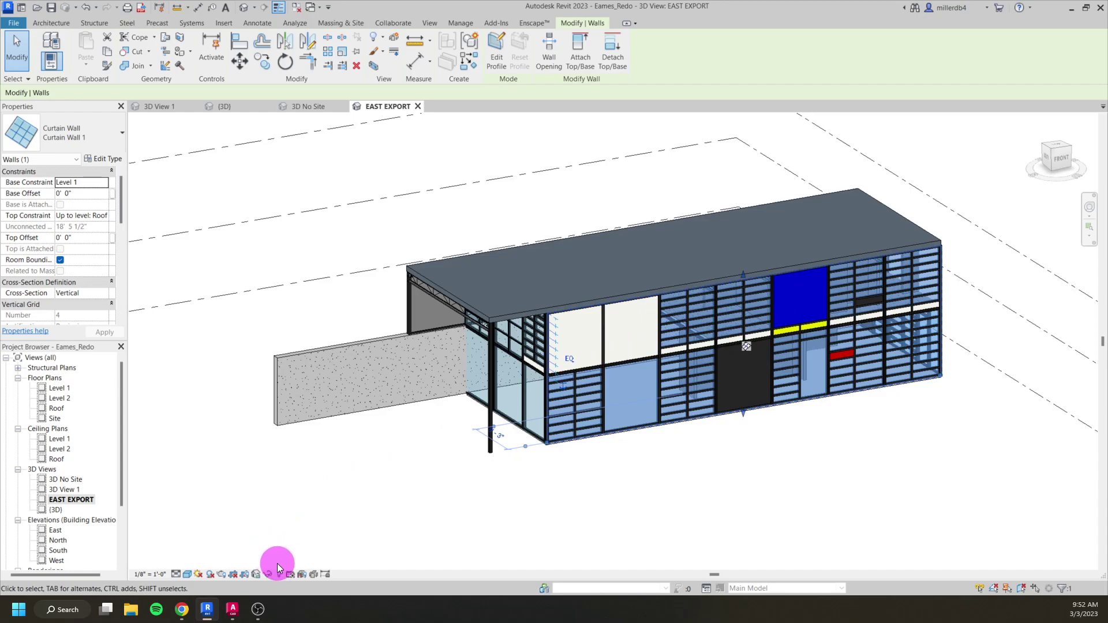
click(268, 575)
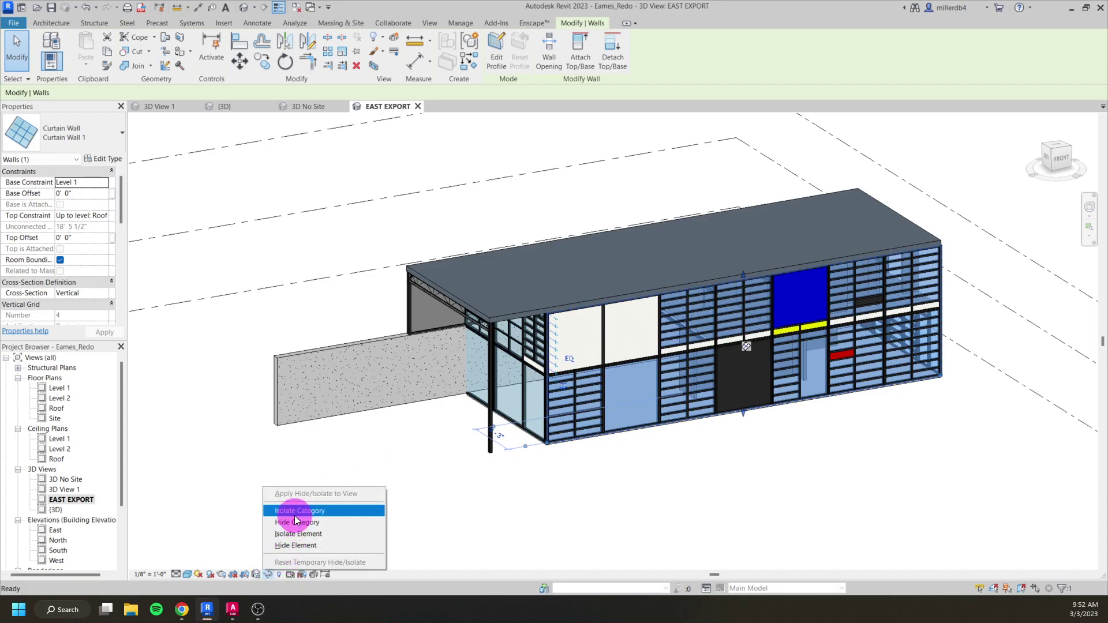
click(301, 534)
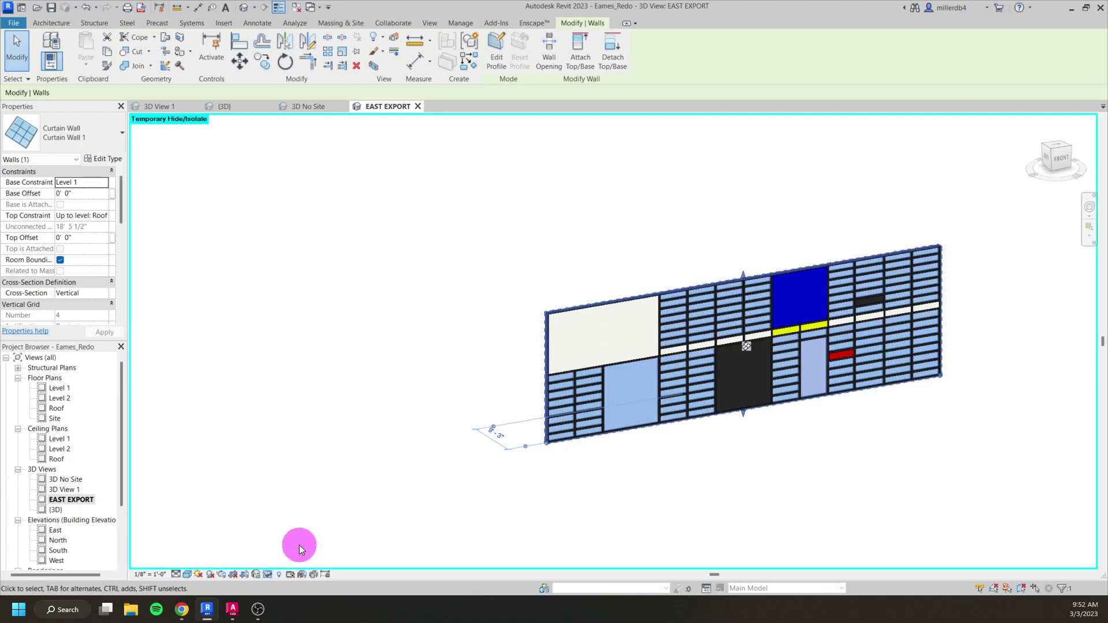
click(268, 575)
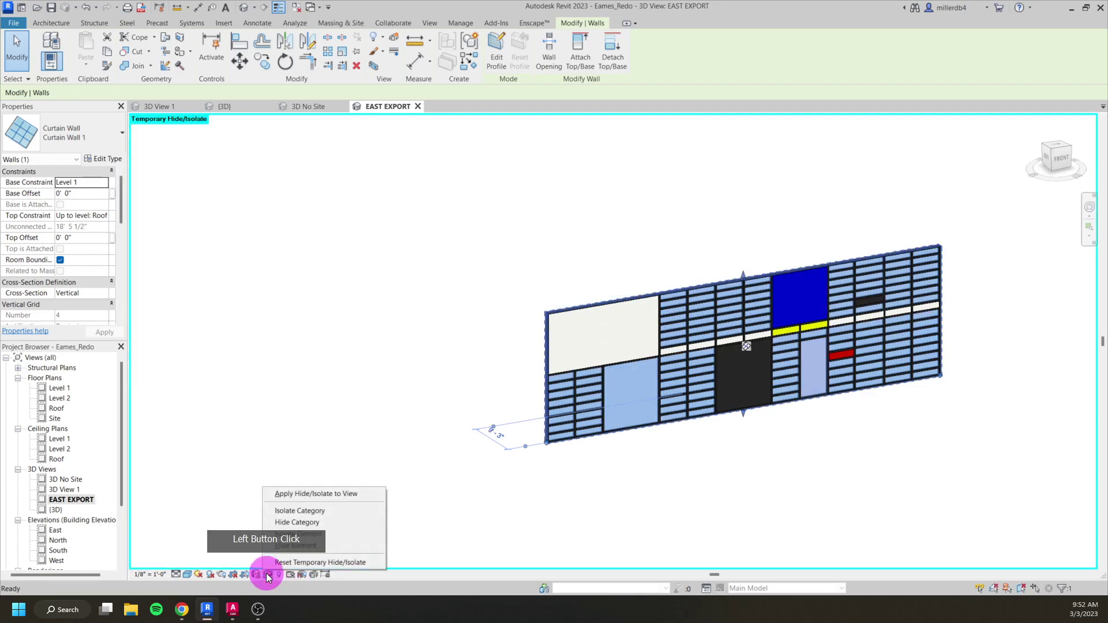
click(307, 494)
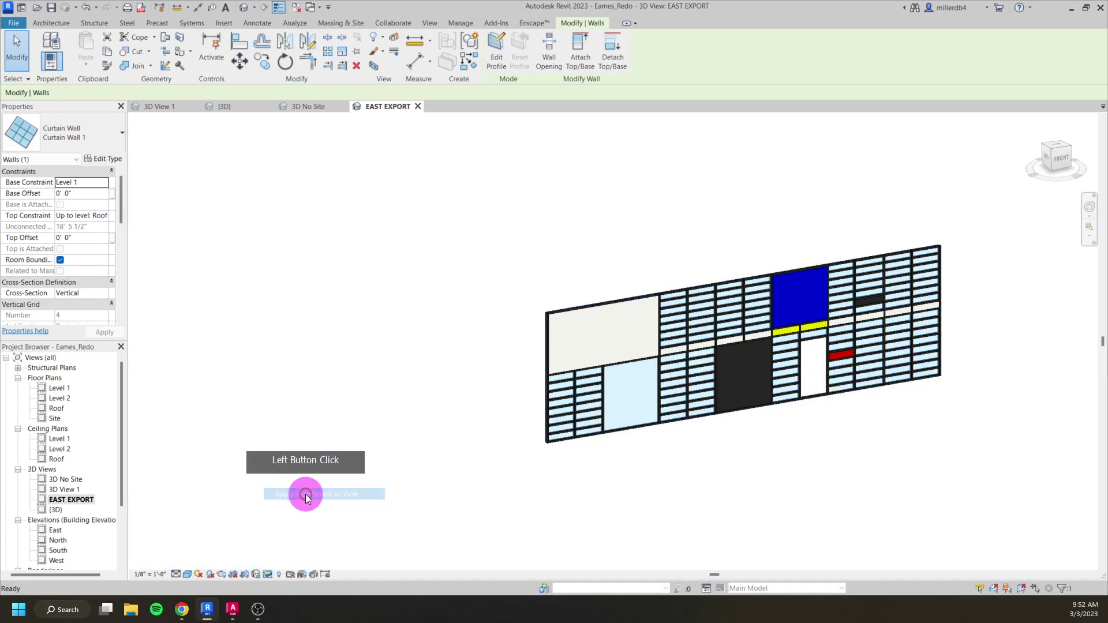
click(1065, 157)
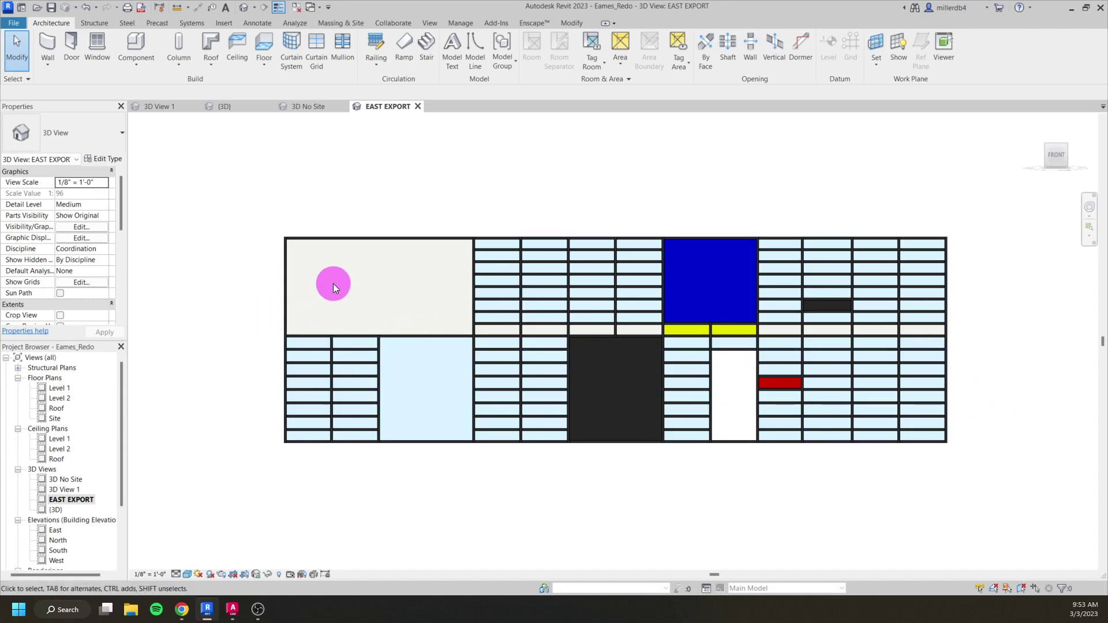
Create a new sheet with the titleblock set to None
scroll(53, 465, down, 2)
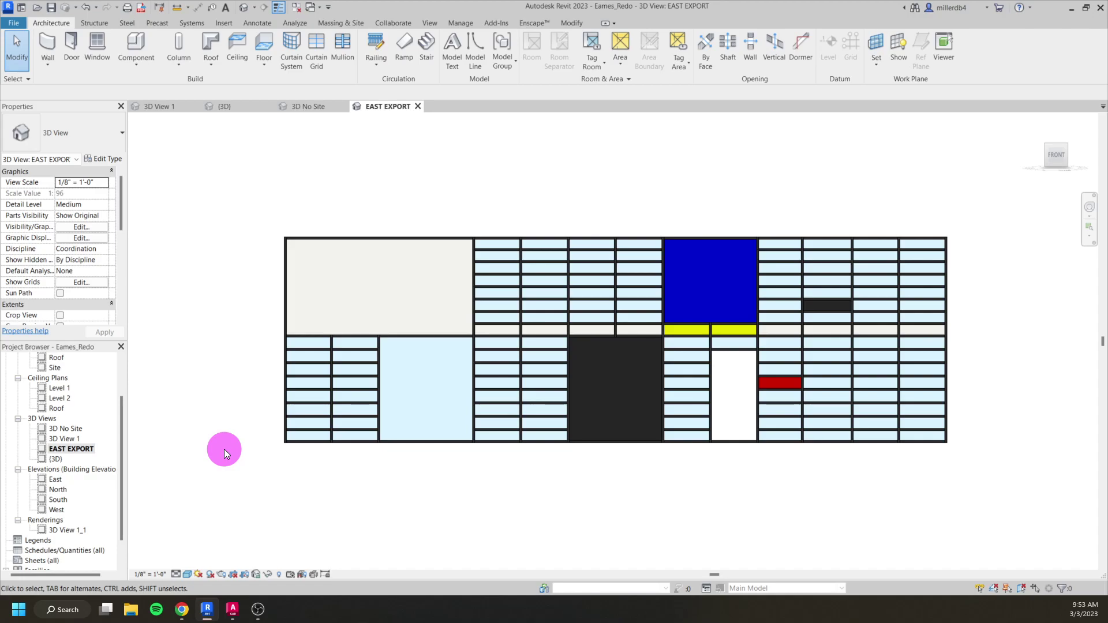
scroll(70, 438, down, 1)
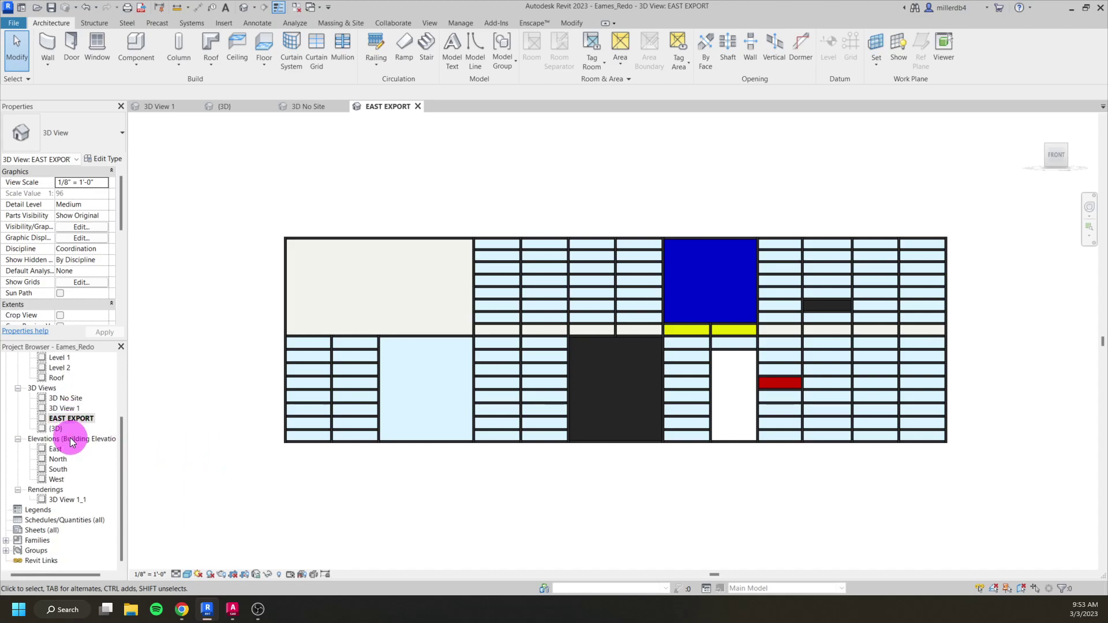
right_click(43, 531)
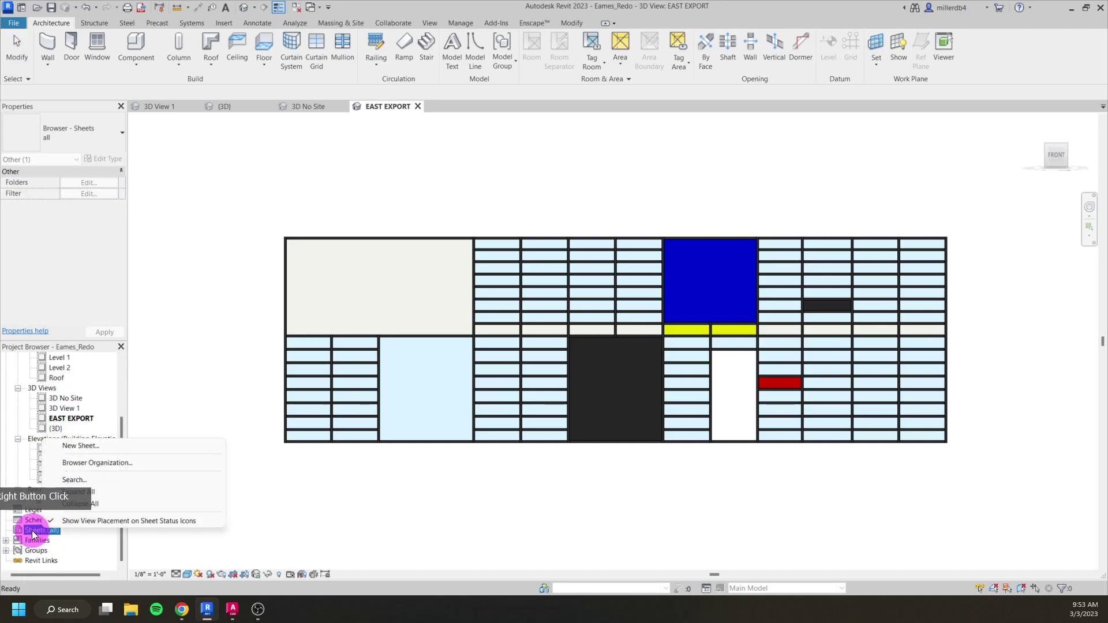
click(84, 447)
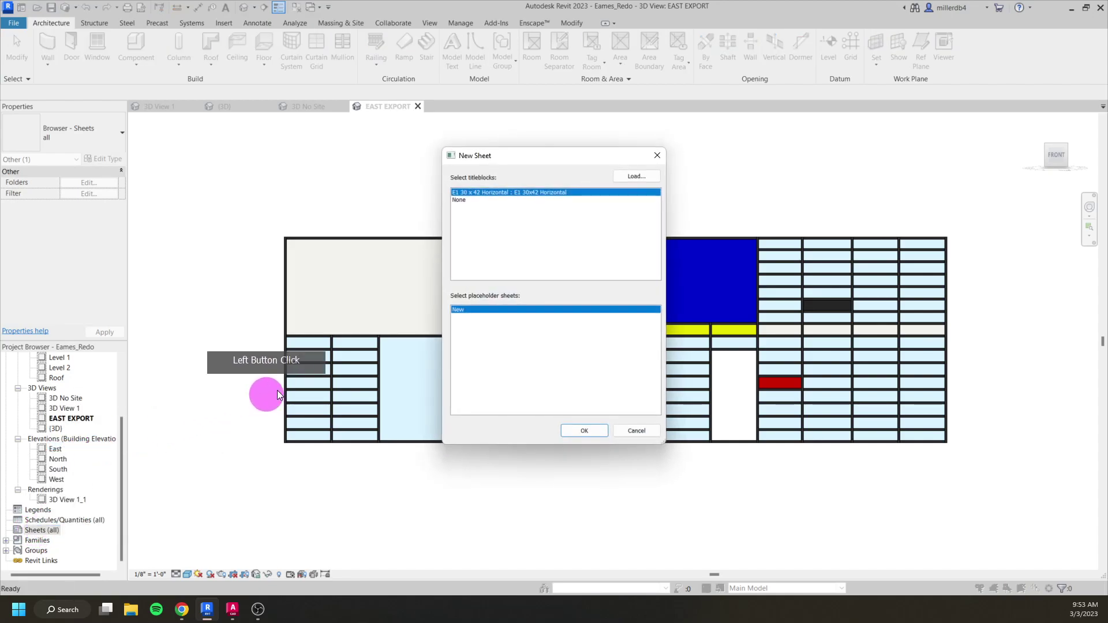
click(462, 199)
click(462, 198)
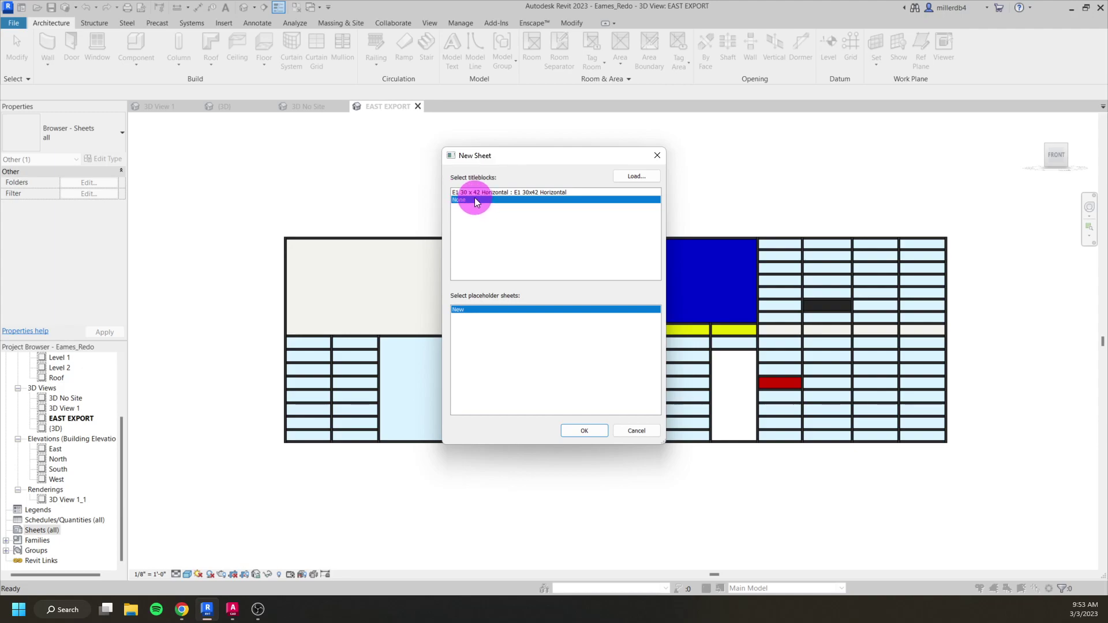
click(584, 431)
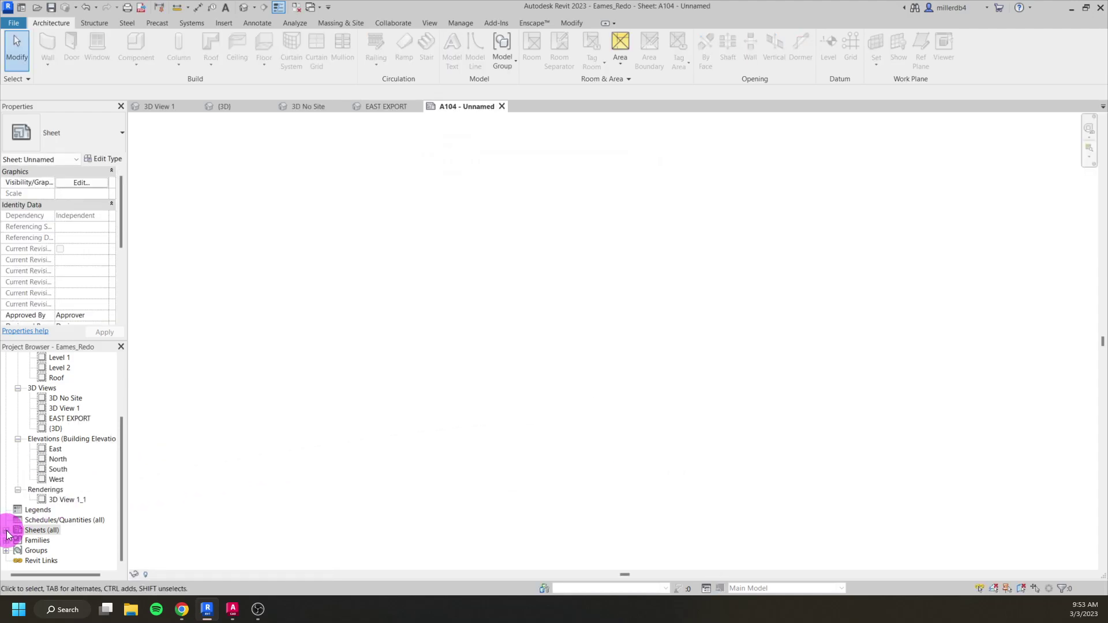
Place the EAST EXPORT view on the new blank sheet A104
click(7, 531)
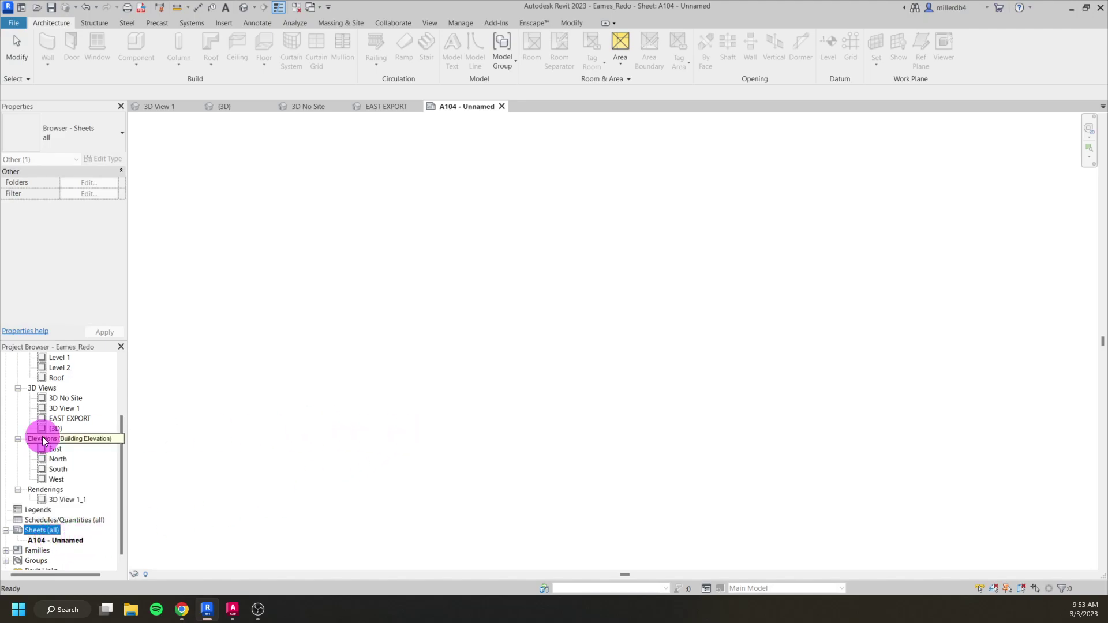
drag(55, 424, 458, 356)
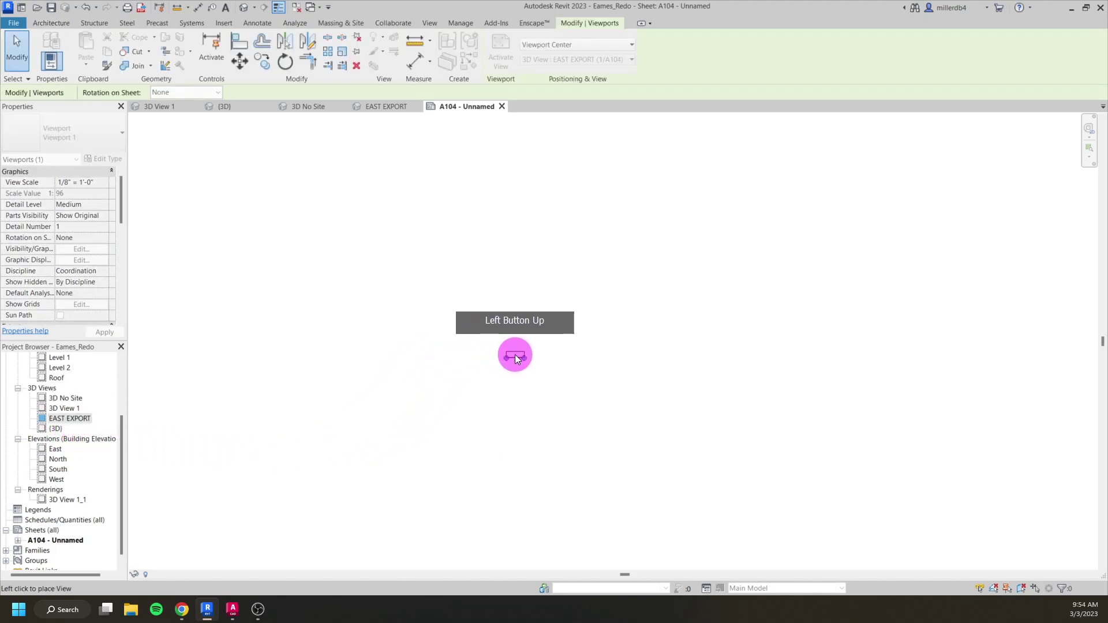
click(522, 346)
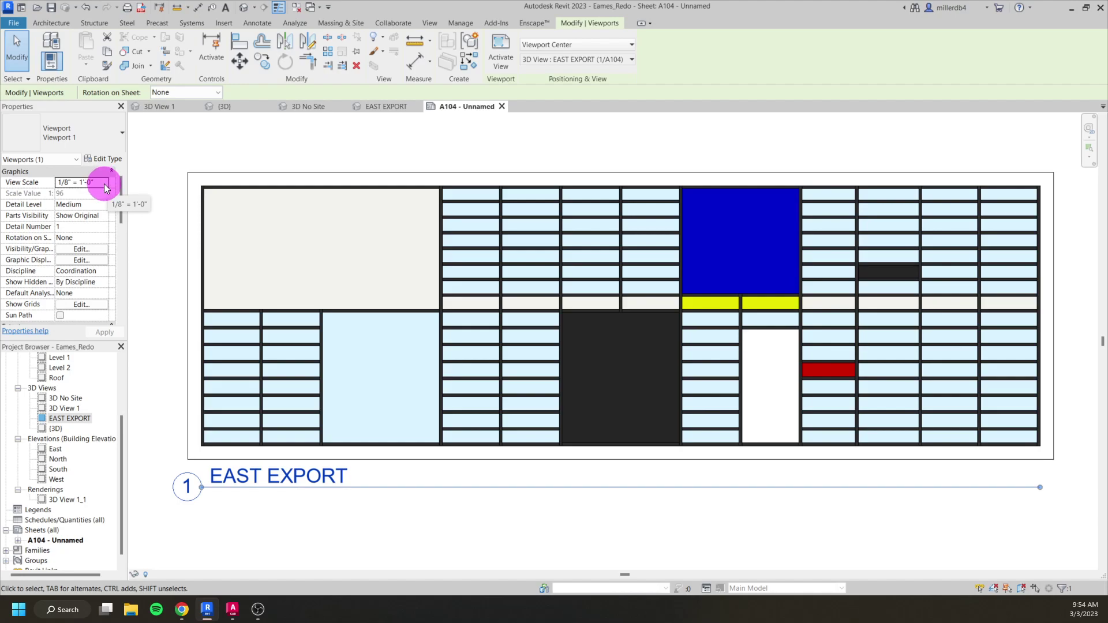
Set the EAST EXPORT viewport's view scale to 1/4" = 1'-0" and deselect the viewport
click(104, 183)
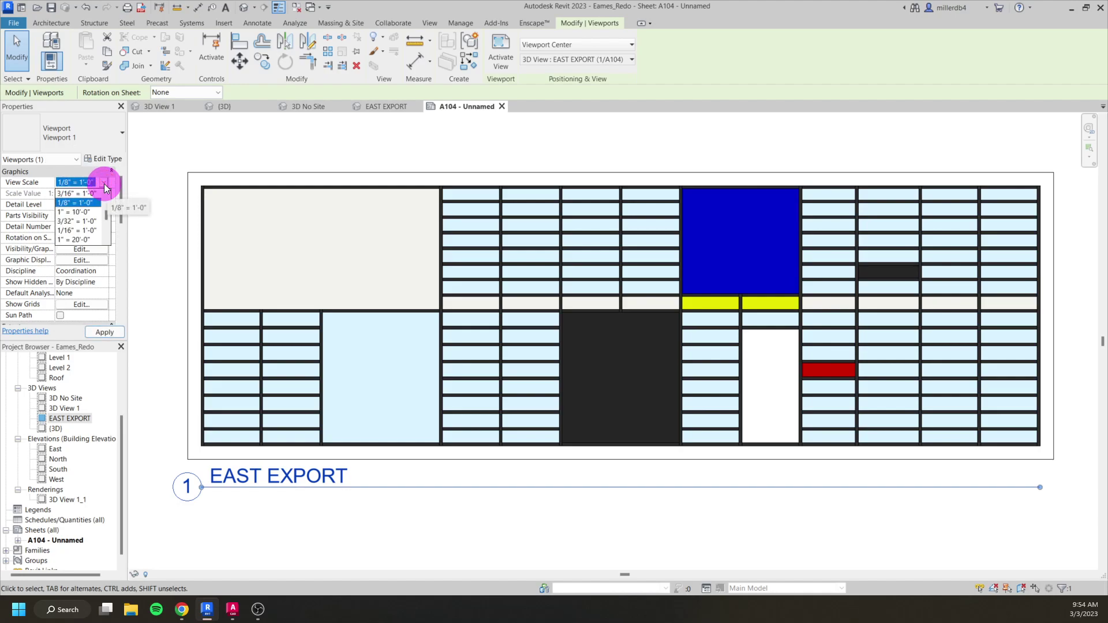
scroll(87, 222, down, 2)
scroll(85, 223, up, 4)
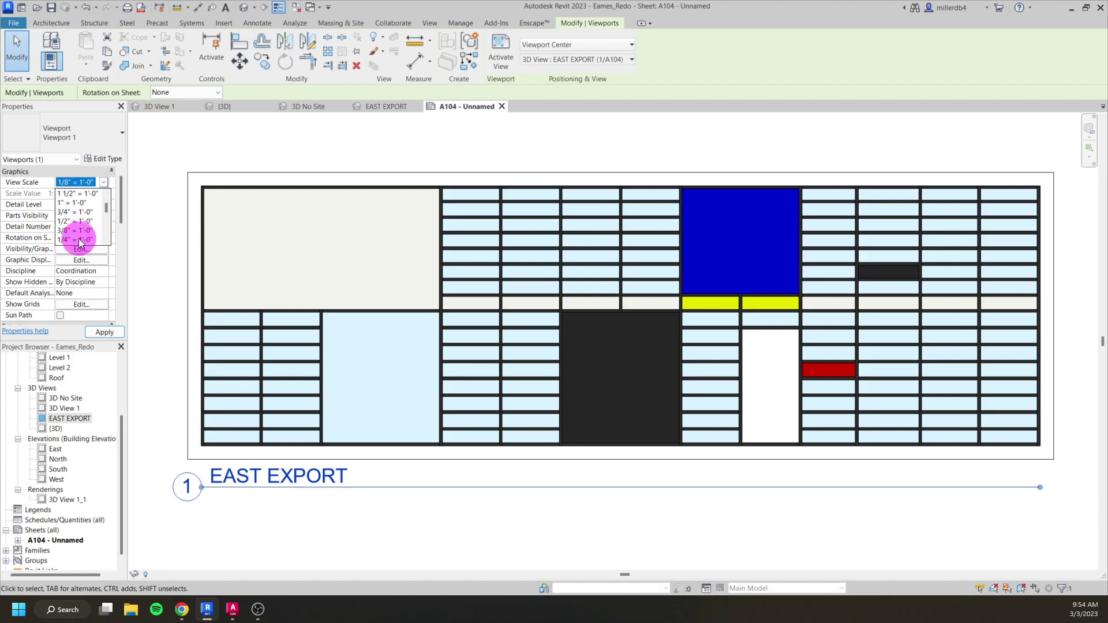
click(79, 240)
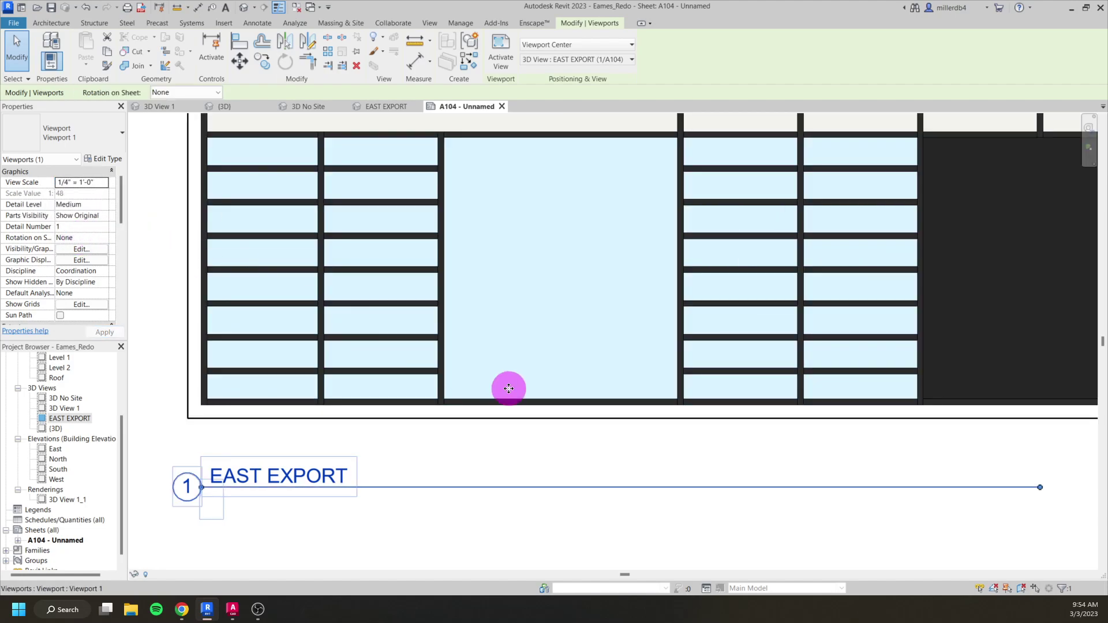
scroll(509, 388, down, 5)
drag(606, 371, 534, 380)
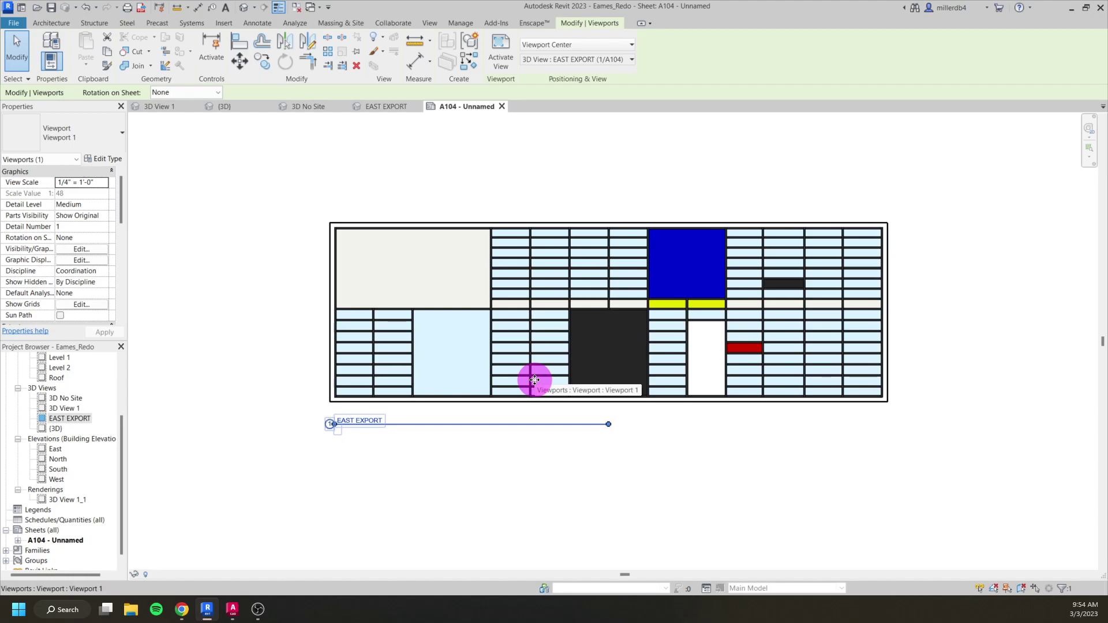
click(572, 475)
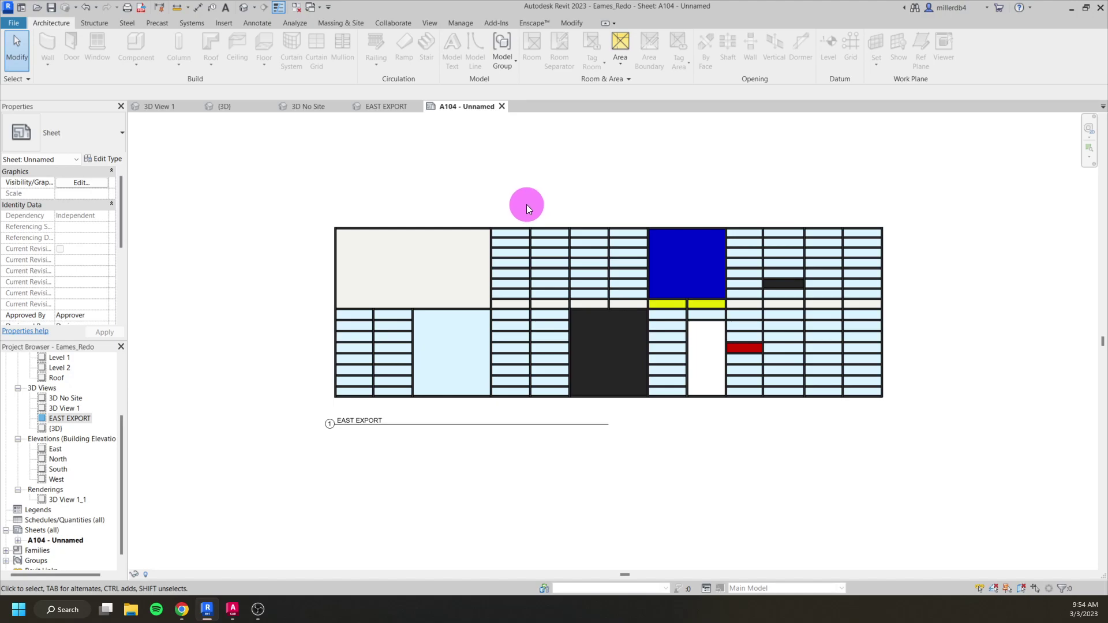
Export the current sheet A104 as an AutoCAD 2018 DWG into the EAMES LASER EXPORT folder on the desktop
middle_drag(526, 205, 495, 218)
click(14, 23)
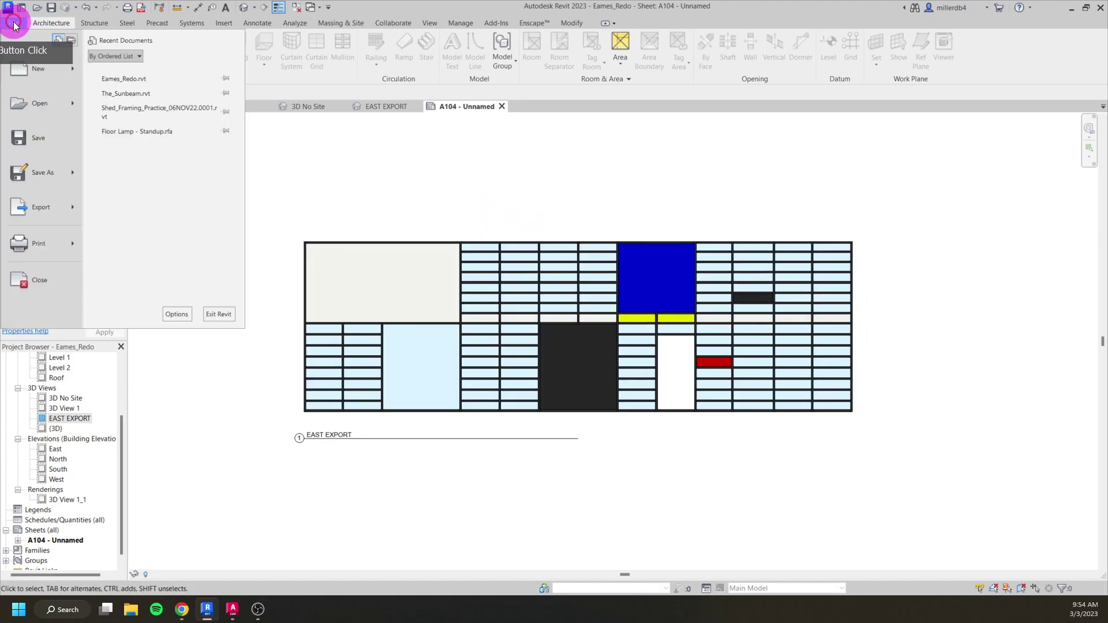
click(67, 200)
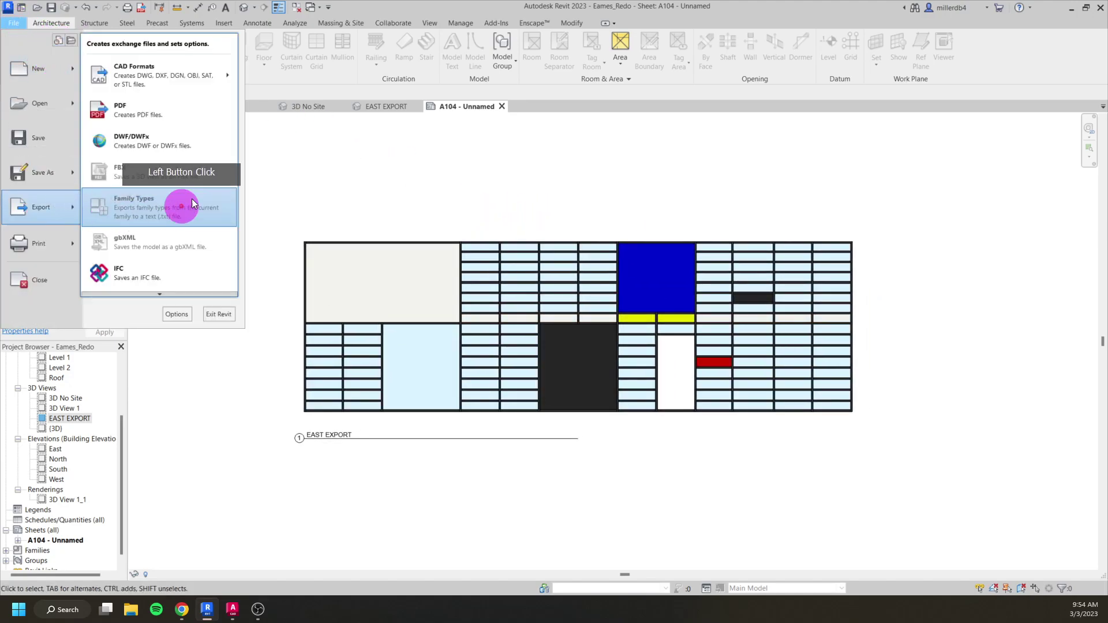
click(227, 75)
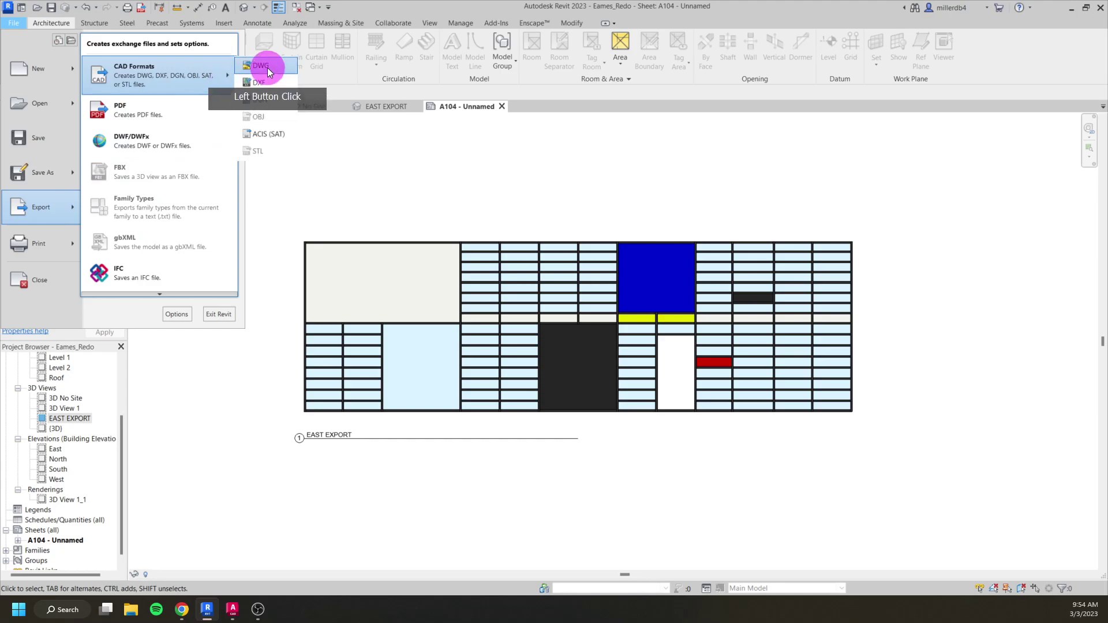
click(267, 68)
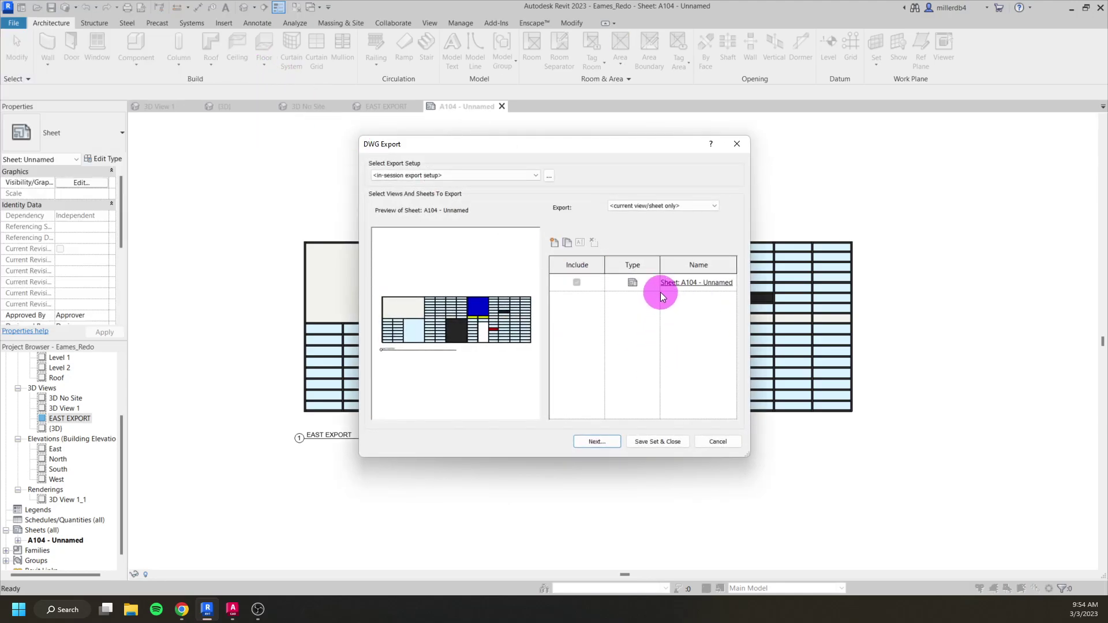
click(608, 442)
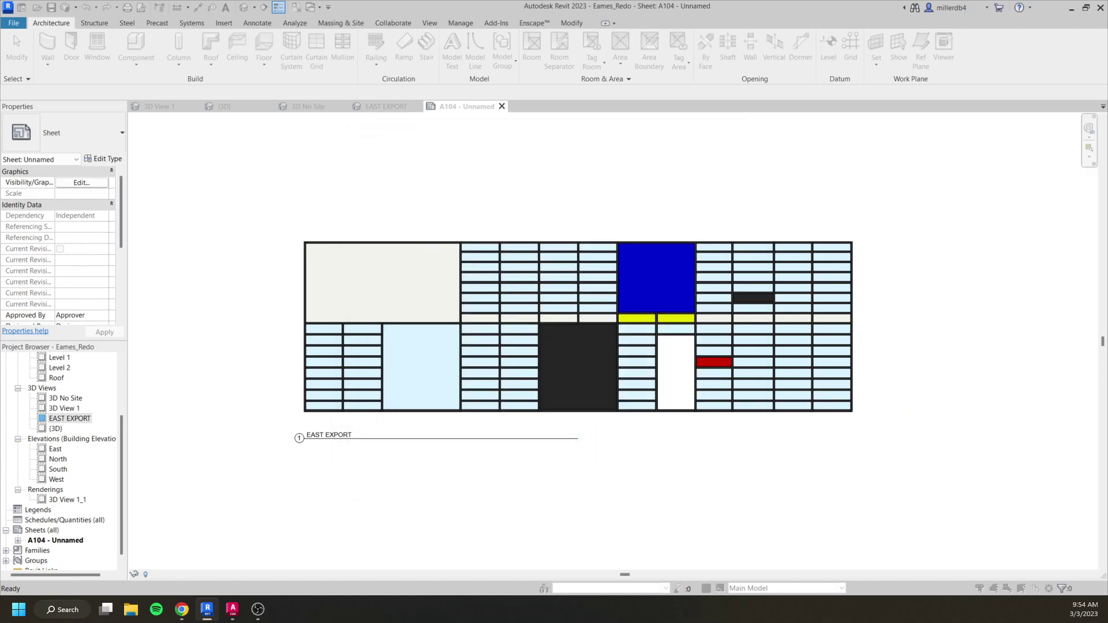
drag(495, 91, 418, 137)
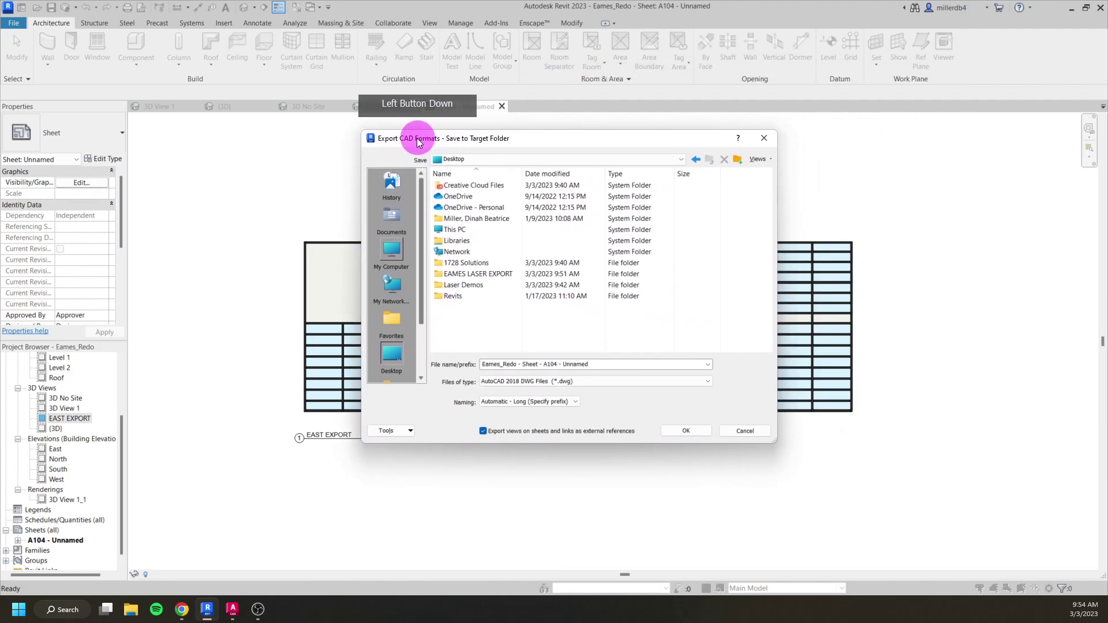
click(488, 274)
double_click(487, 273)
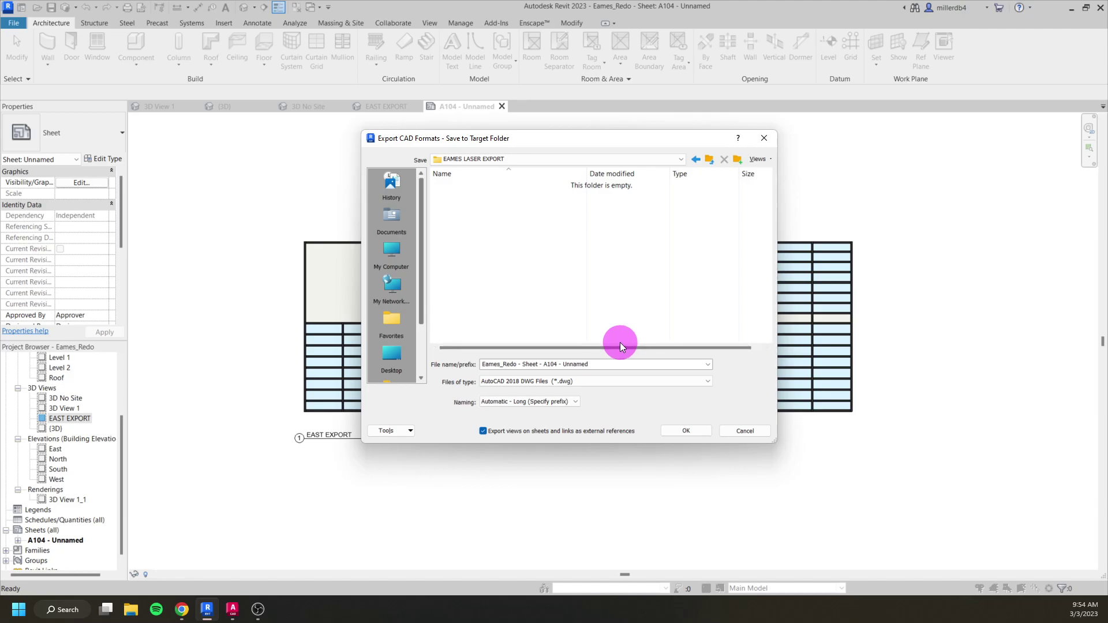
click(700, 434)
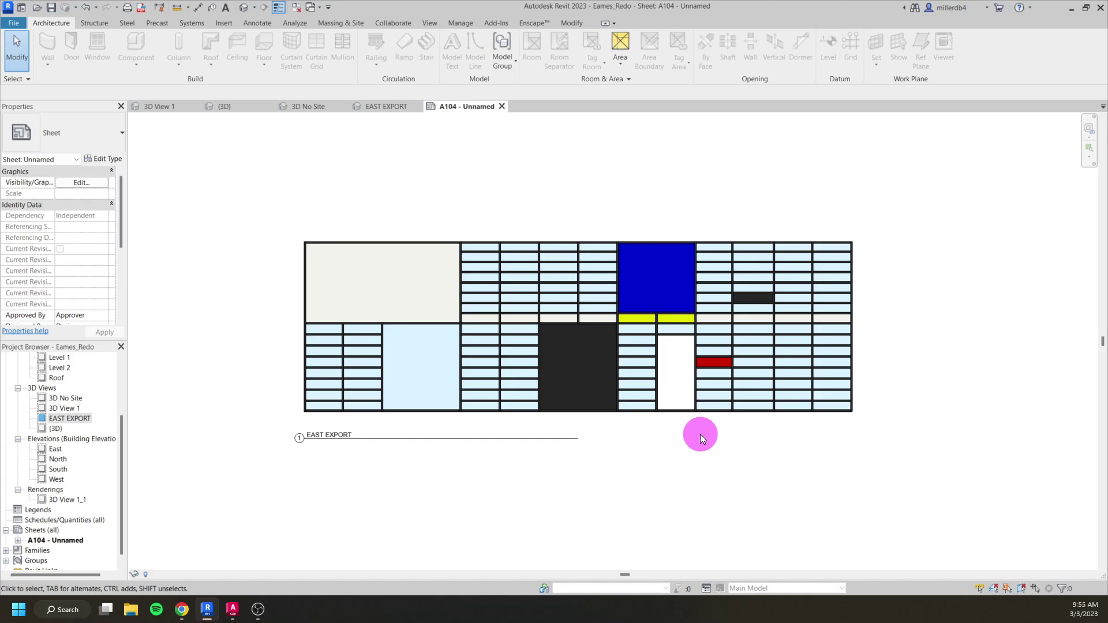
Minimize Revit and open the exported EAST EXPORT 3D view DWG from the EAMES LASER EXPORT folder in AutoCAD
click(1075, 12)
click(231, 249)
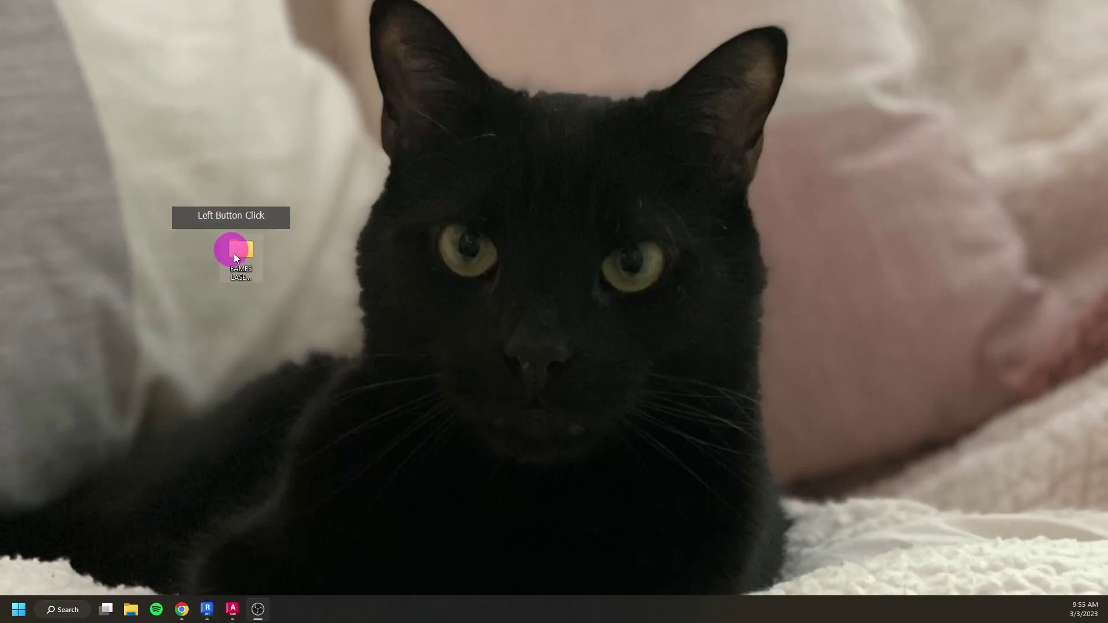
double_click(248, 254)
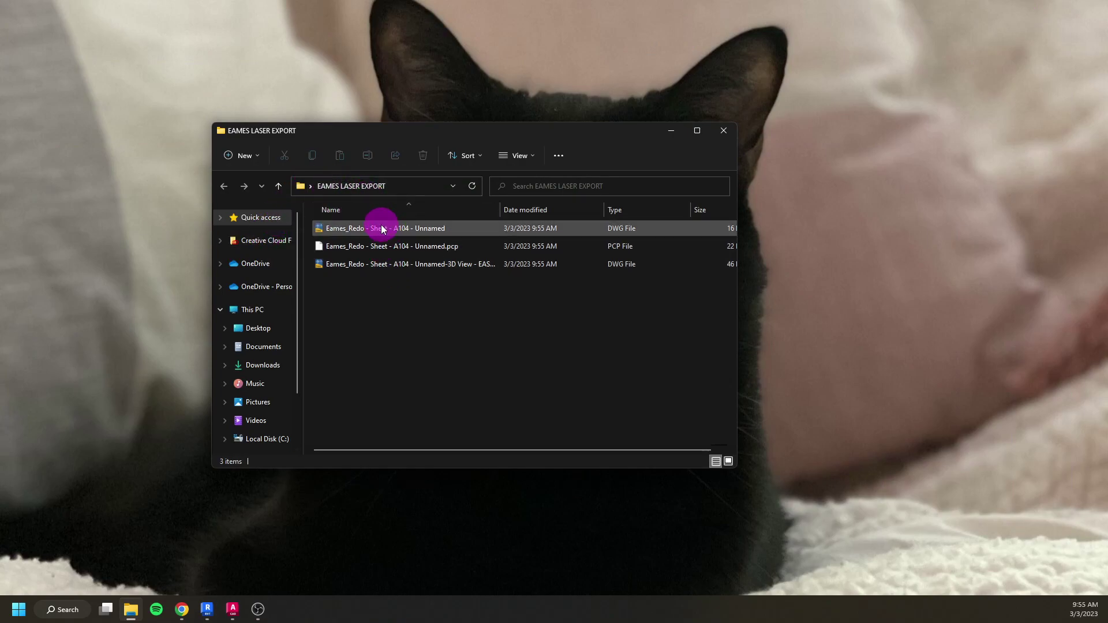
click(398, 265)
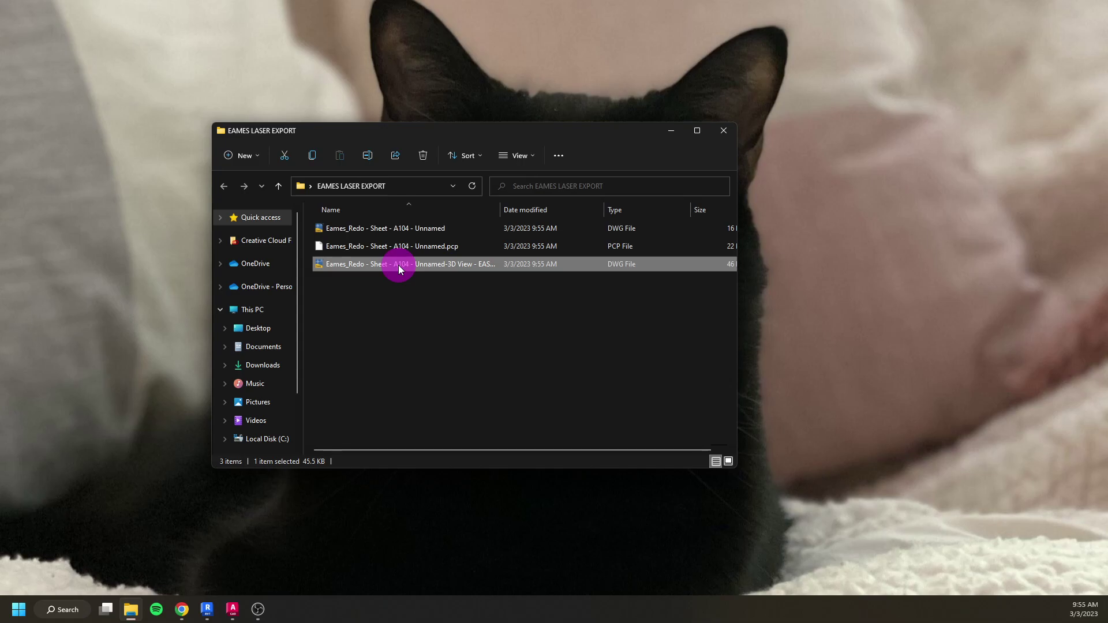
double_click(399, 265)
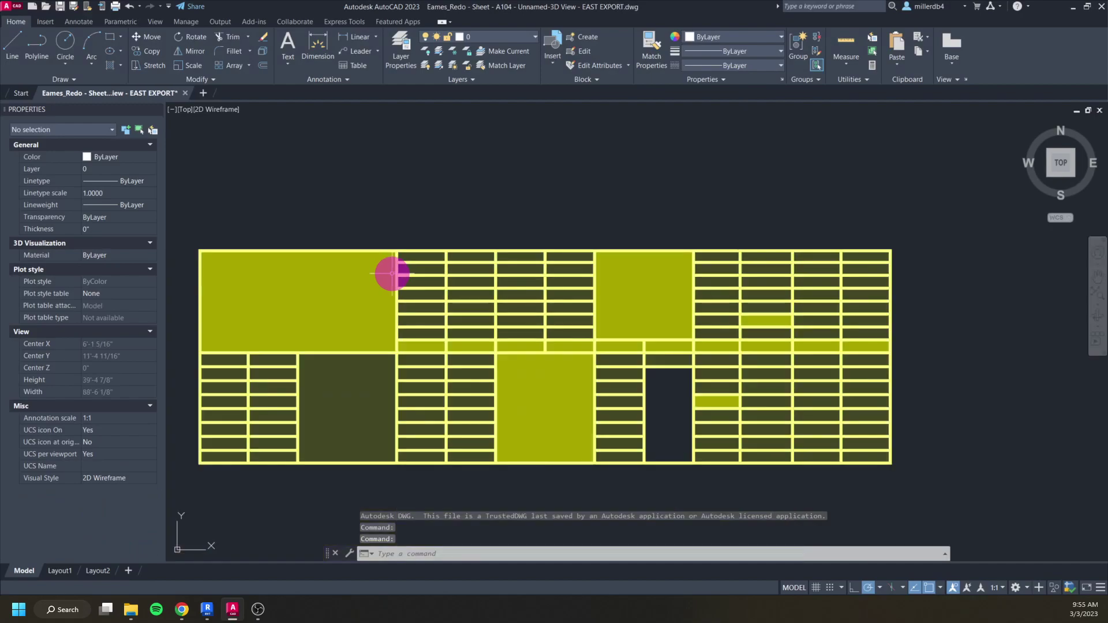
Examine the object type and layer of one vertical mullion beside the large upper panel, leaving nothing selected
click(384, 282)
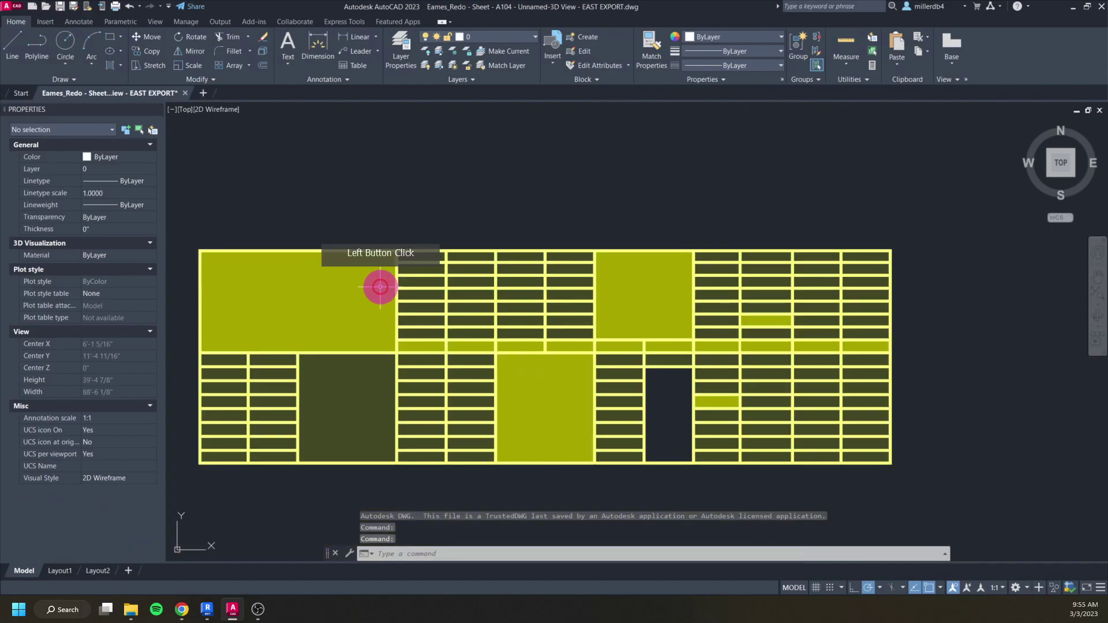
click(370, 249)
key(Escape)
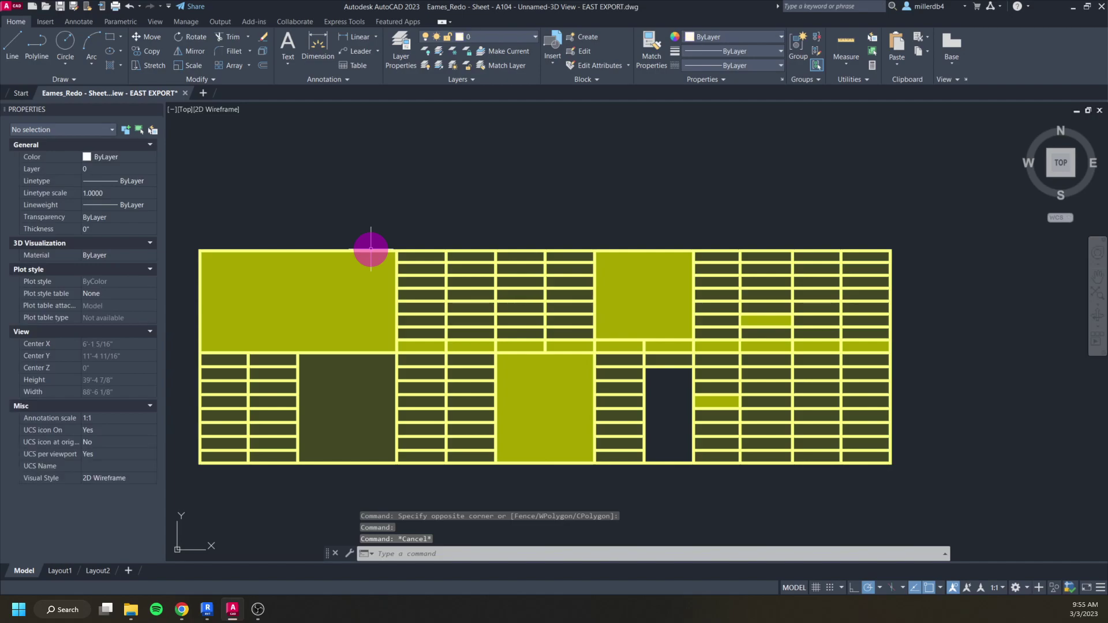
middle_drag(398, 275, 414, 256)
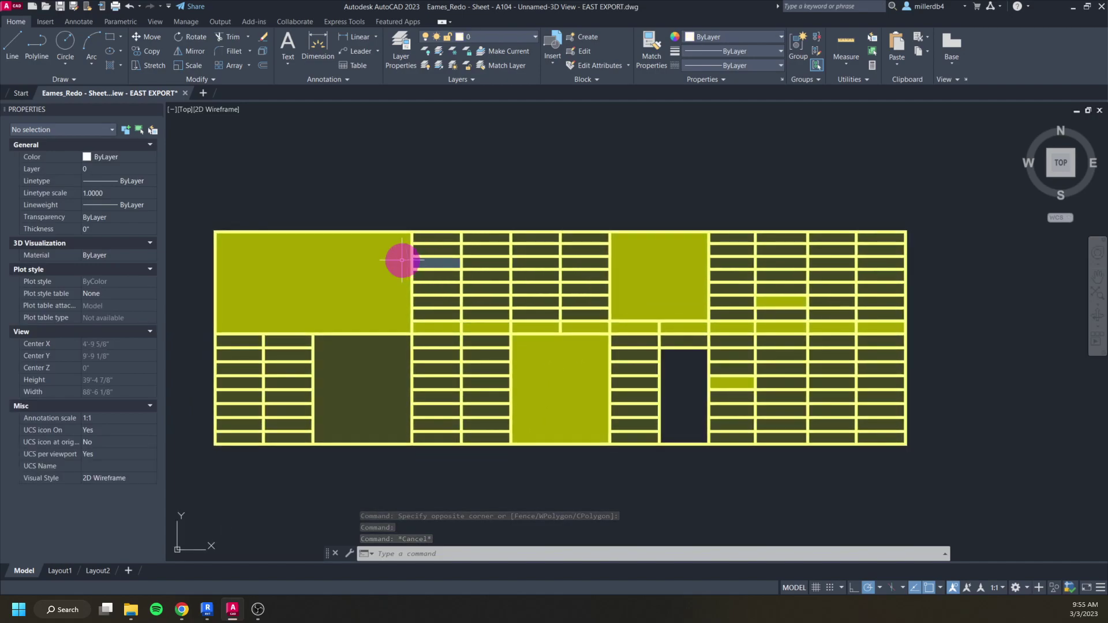
click(412, 261)
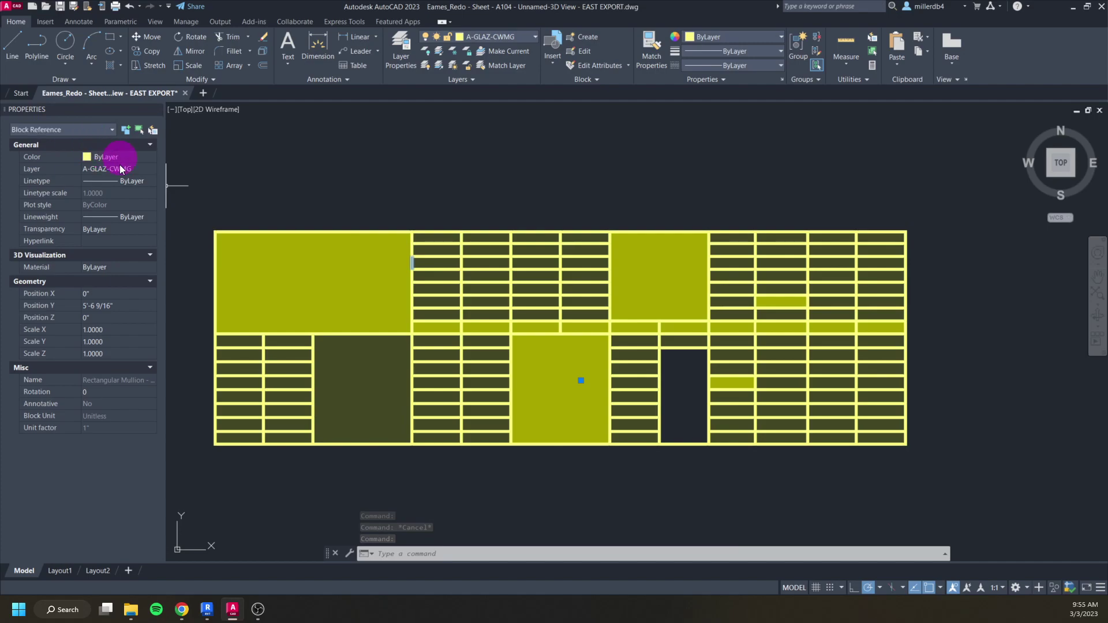
key(Escape)
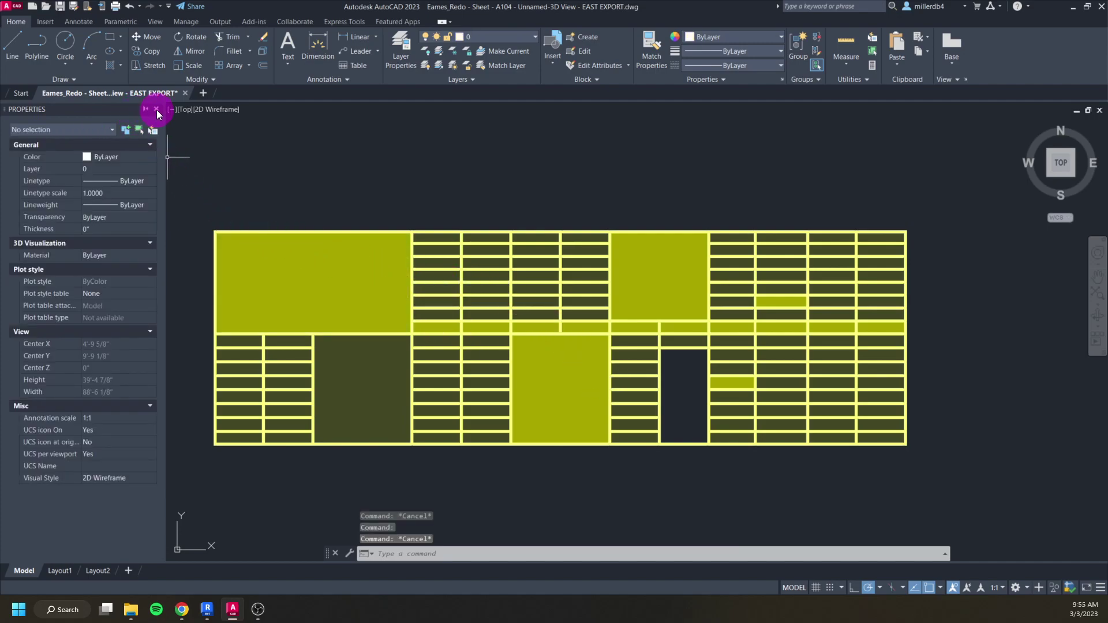
Close the Properties palette, reopen it with the PROPERTIES command, and dock it again beside the drawing area
click(157, 109)
text(PROPERTIES)
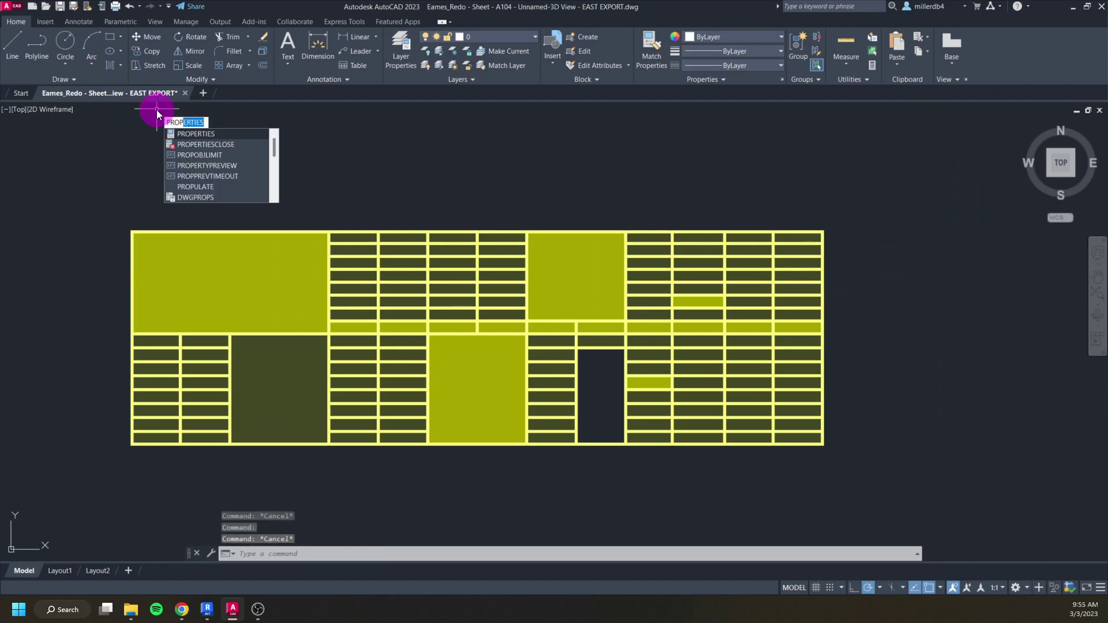
key(Return)
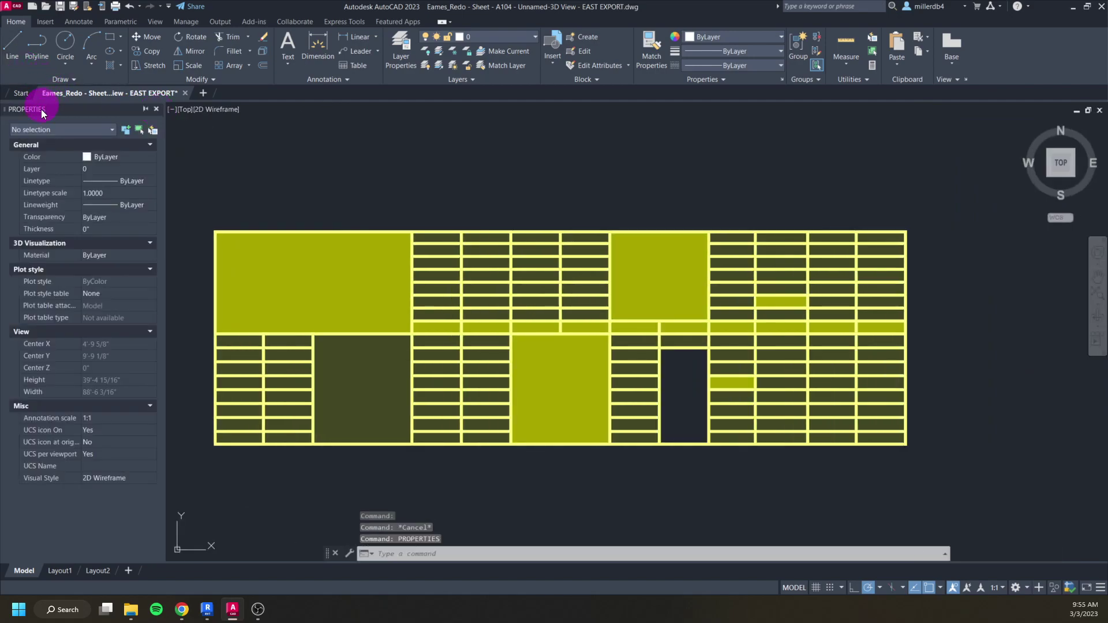
click(37, 109)
mouse_move(284, 78)
mouse_down()
mouse_move(203, 60)
mouse_move(274, 61)
mouse_move(314, 101)
mouse_move(27, 75)
mouse_up()
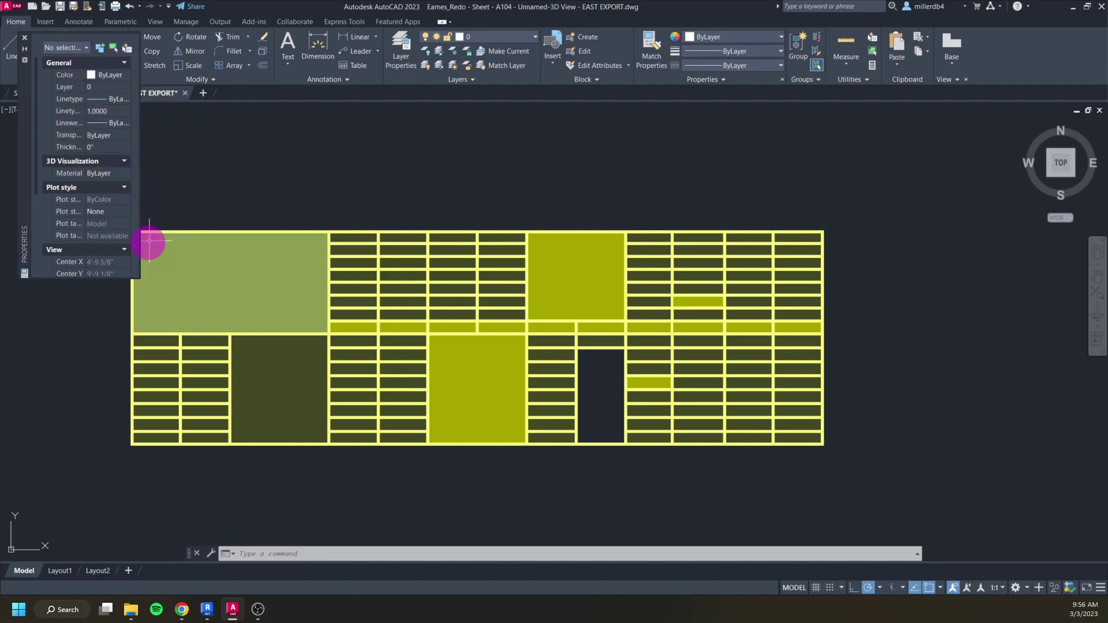
drag(25, 135, 3, 242)
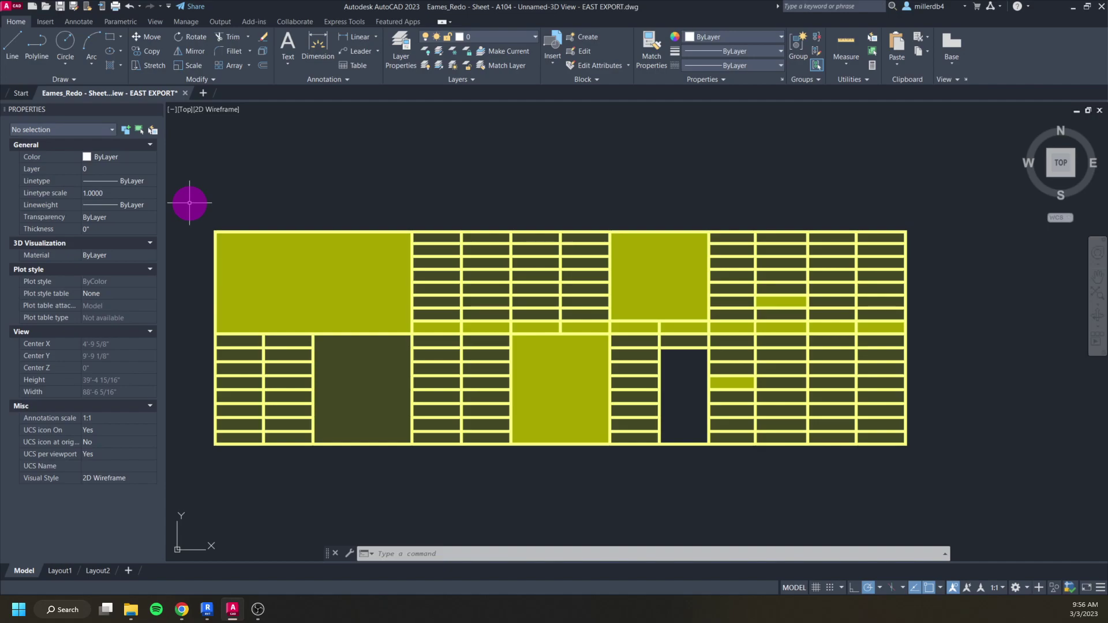
Select the entire curtain wall elevation and explode all its block references
click(191, 195)
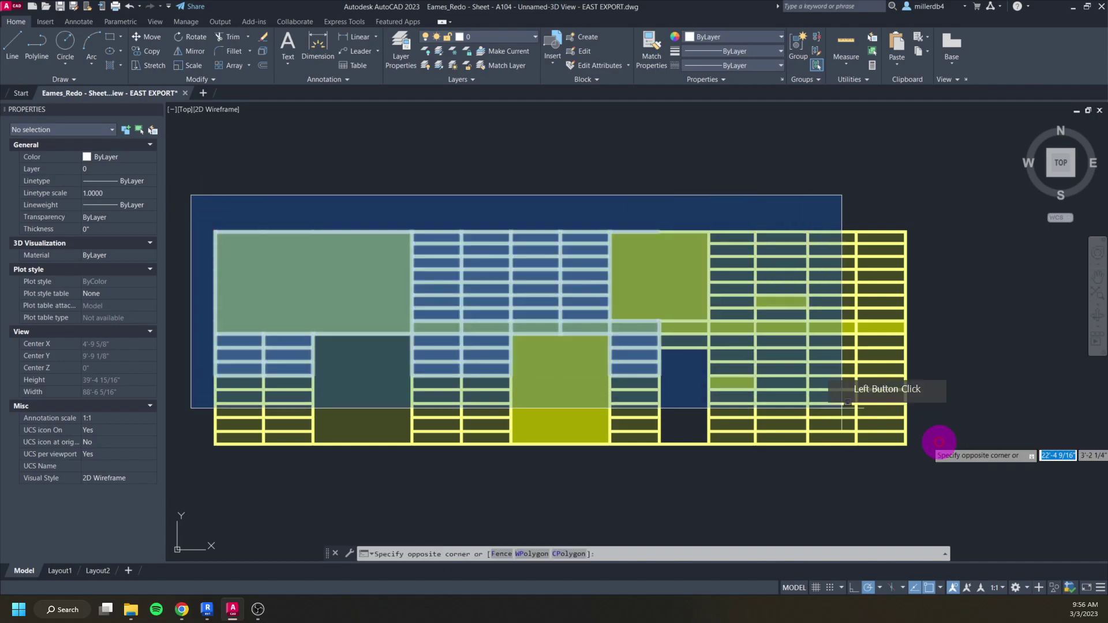
click(992, 492)
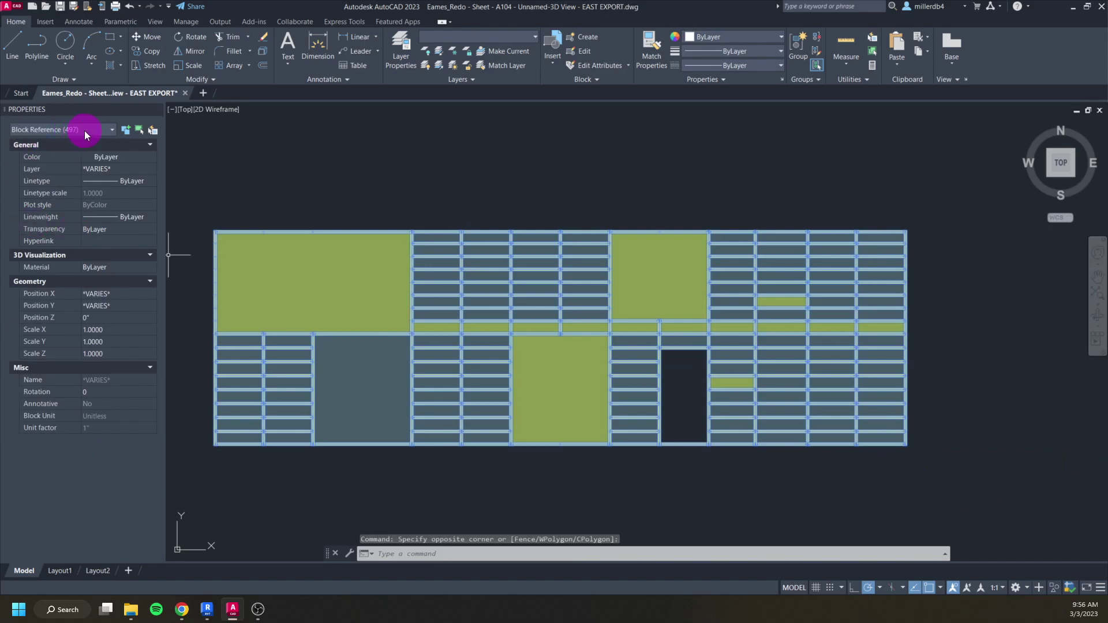
text(x)
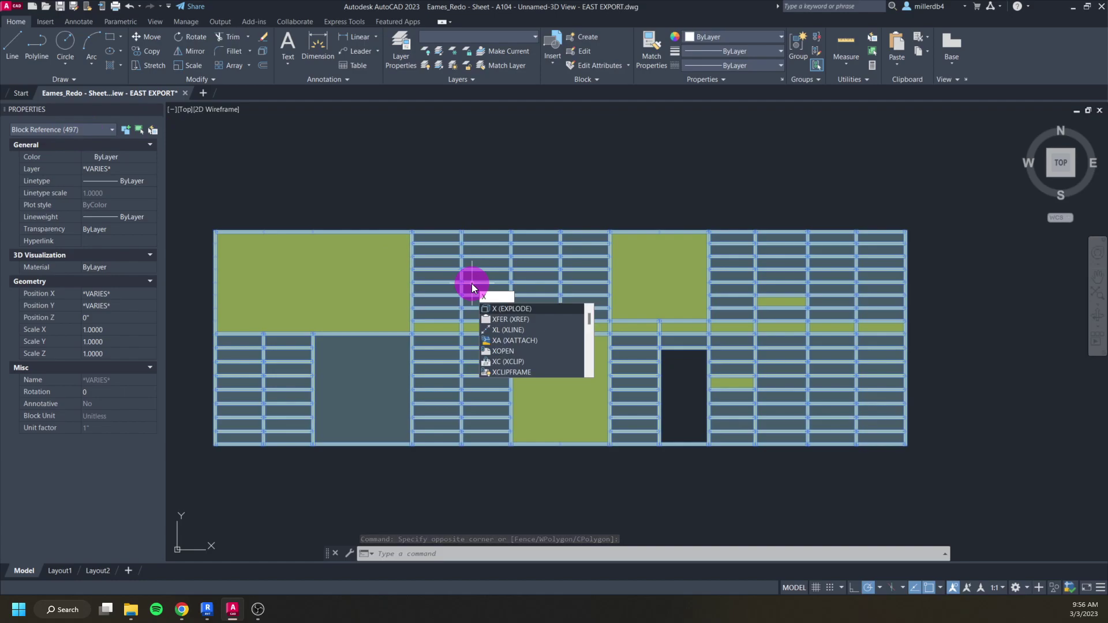
key(Return)
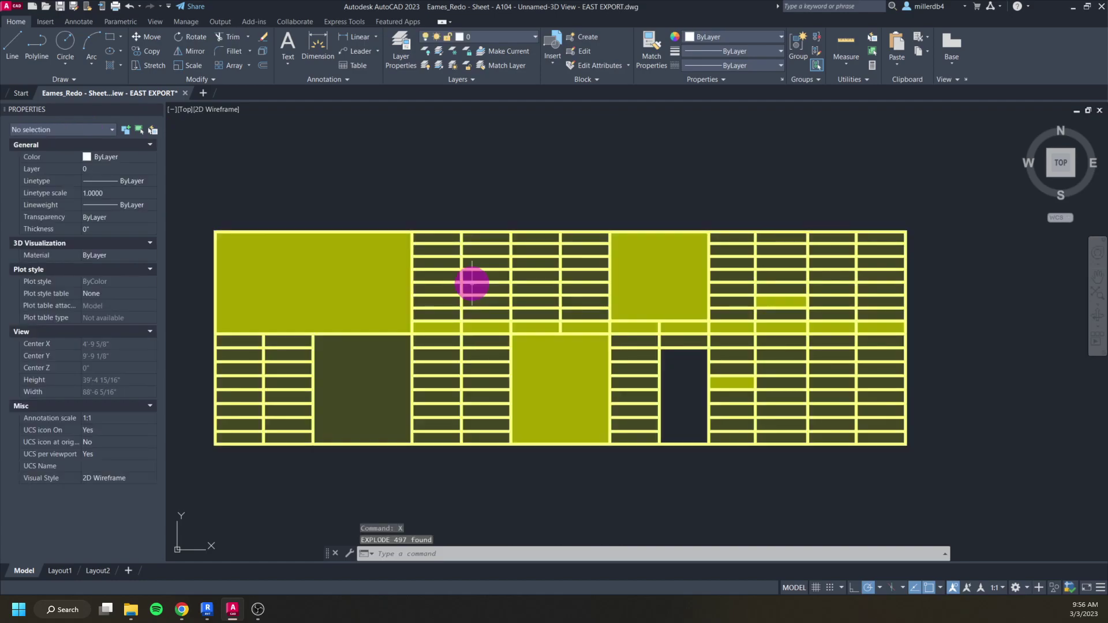
Examine the properties of an exploded mullion line and the large upper panel's fill, leaving nothing selected
click(414, 276)
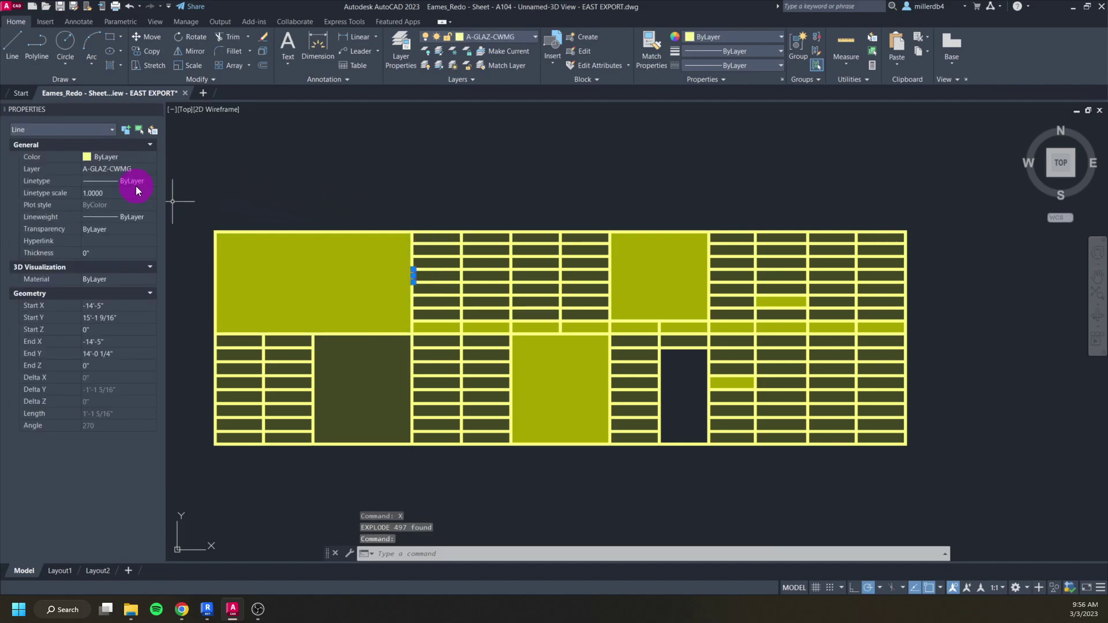
click(285, 289)
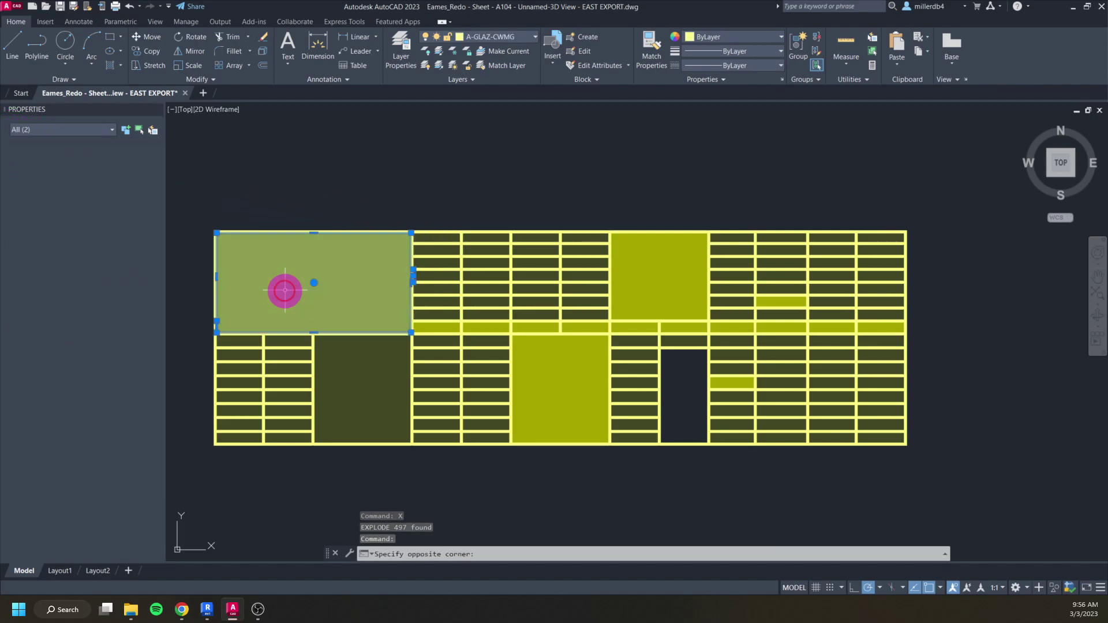
key(Escape)
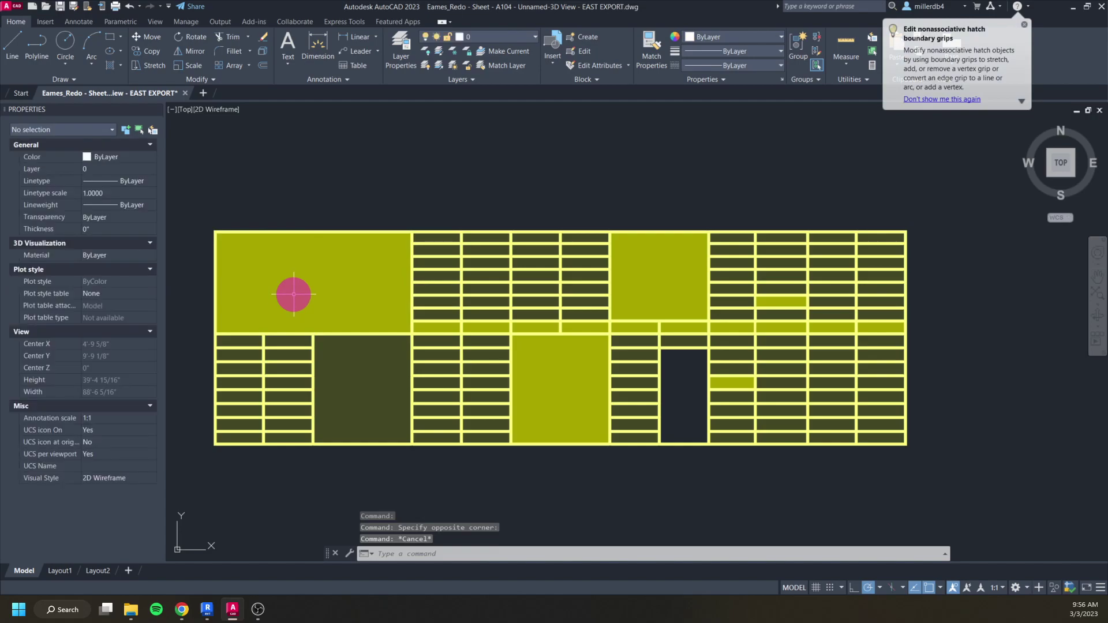
click(292, 292)
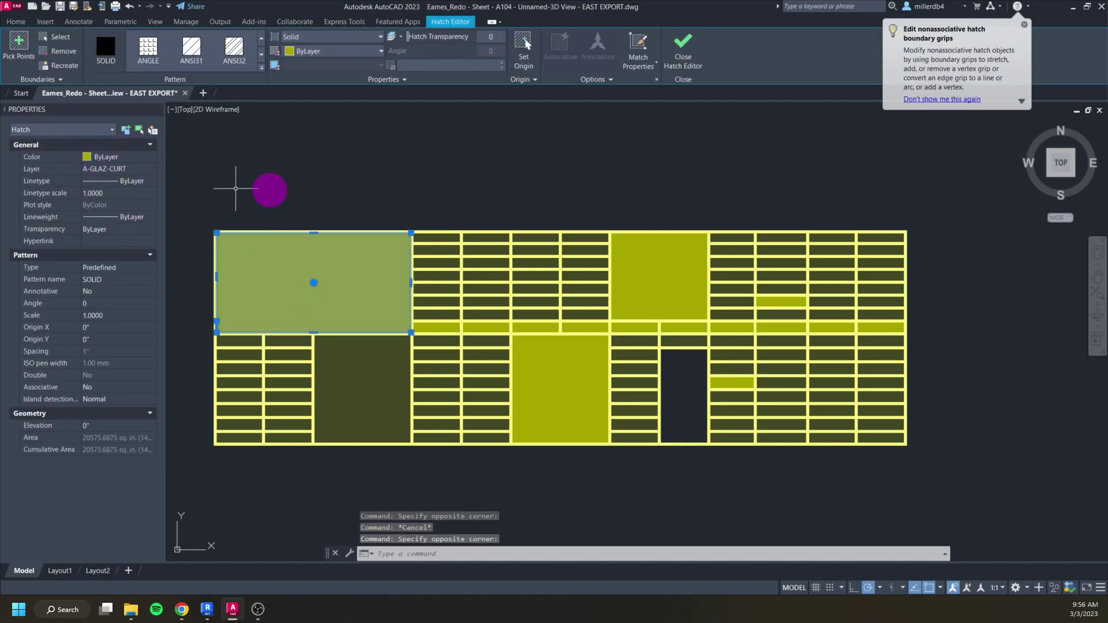
key(Escape)
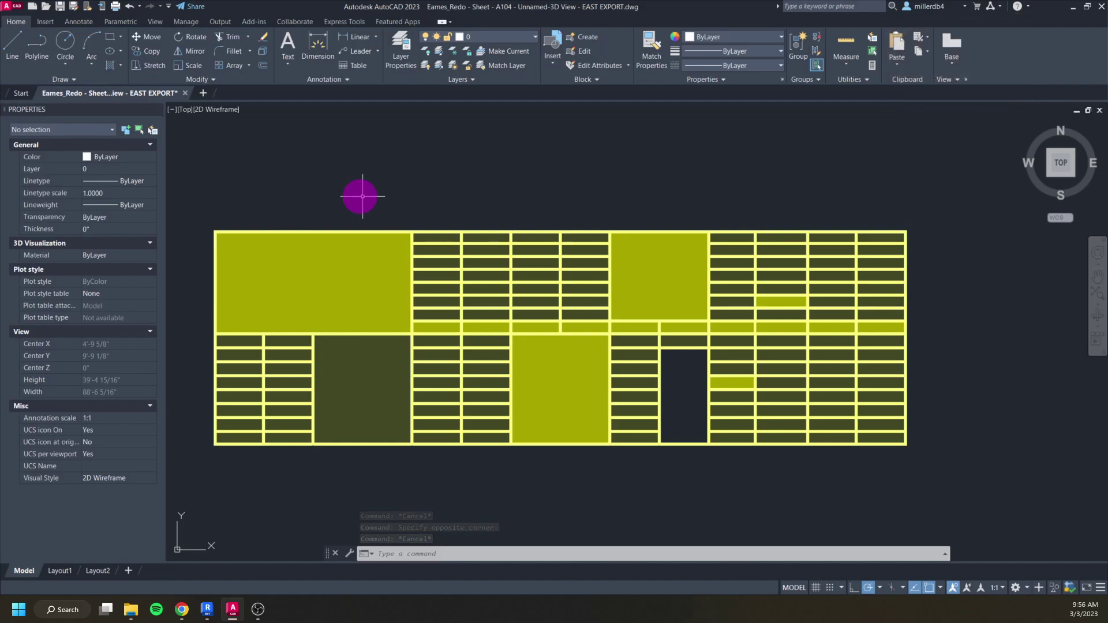
Use Quick Select on the entire drawing to select all Hatch objects with the Select All operator, and delete them
click(154, 132)
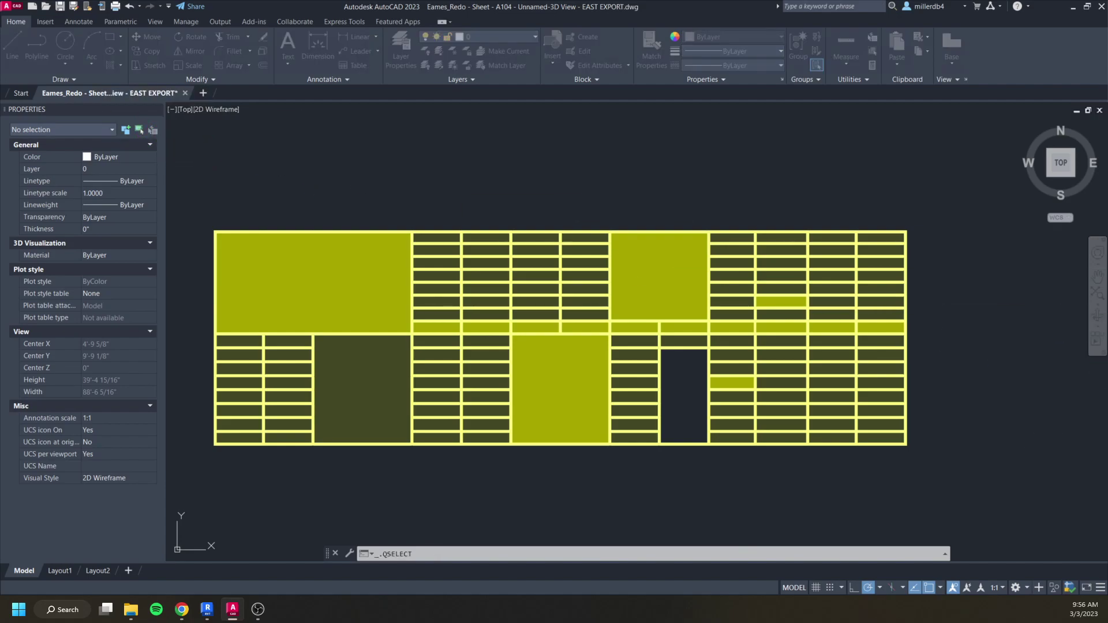
drag(554, 199, 482, 192)
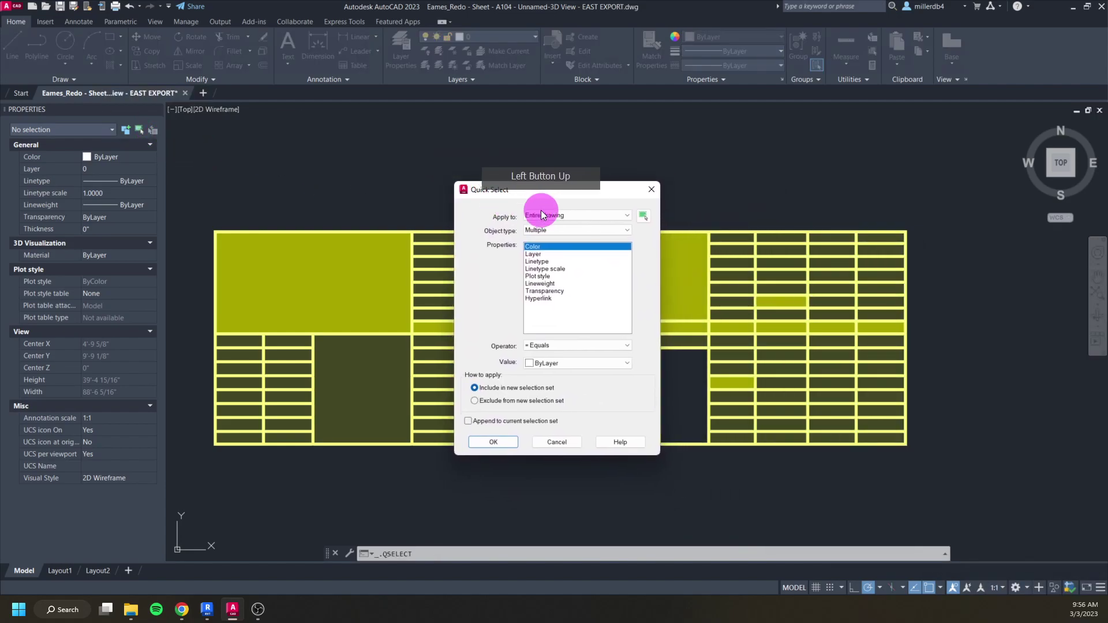
click(536, 230)
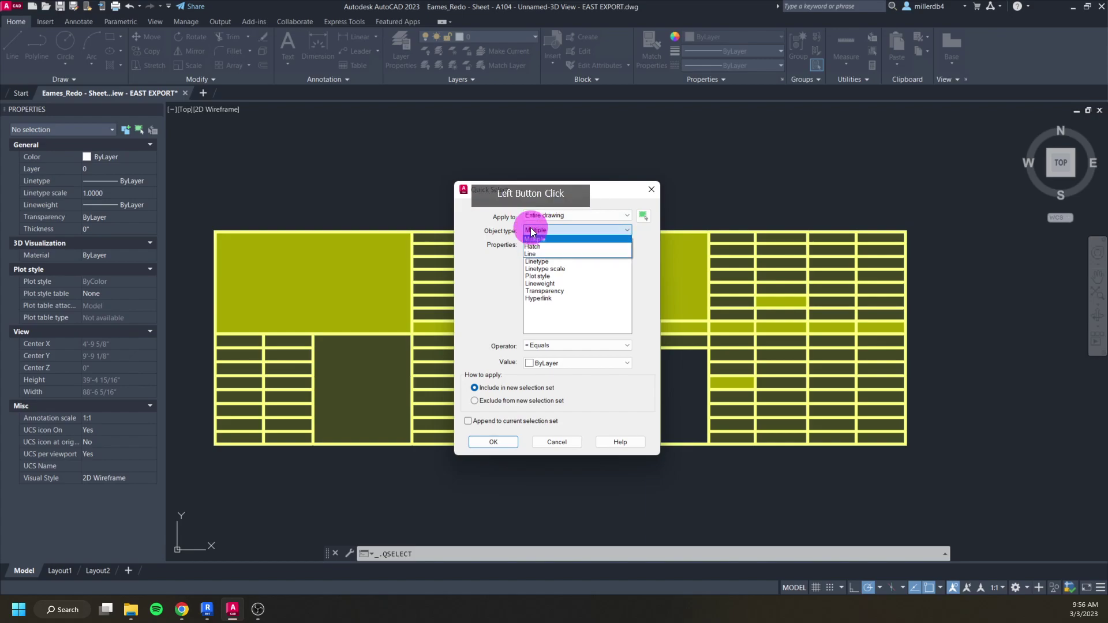
click(537, 247)
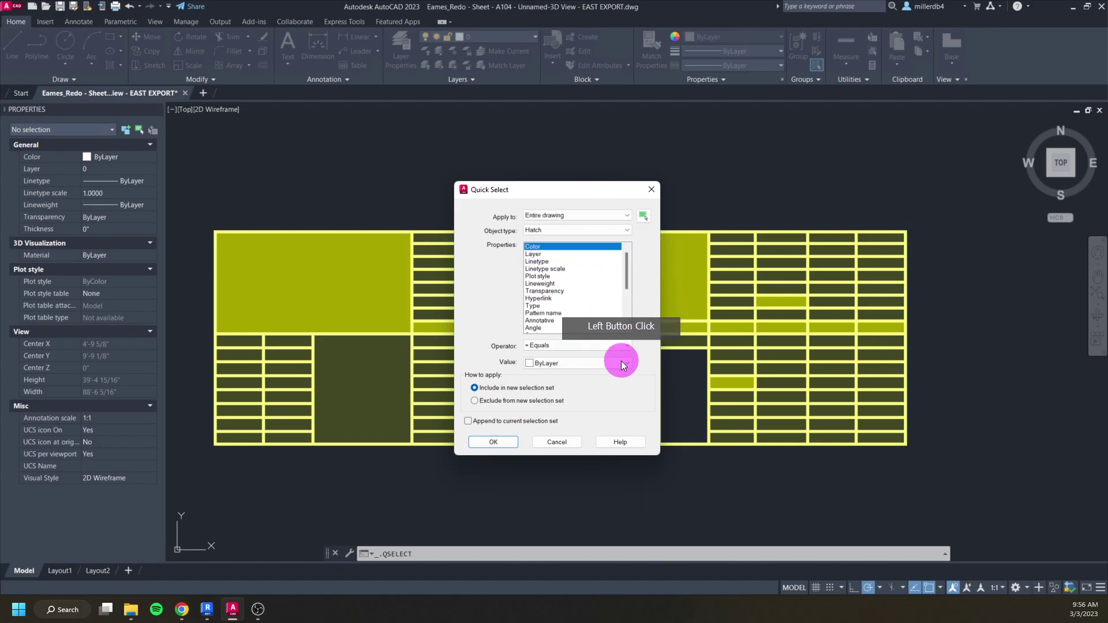
click(540, 344)
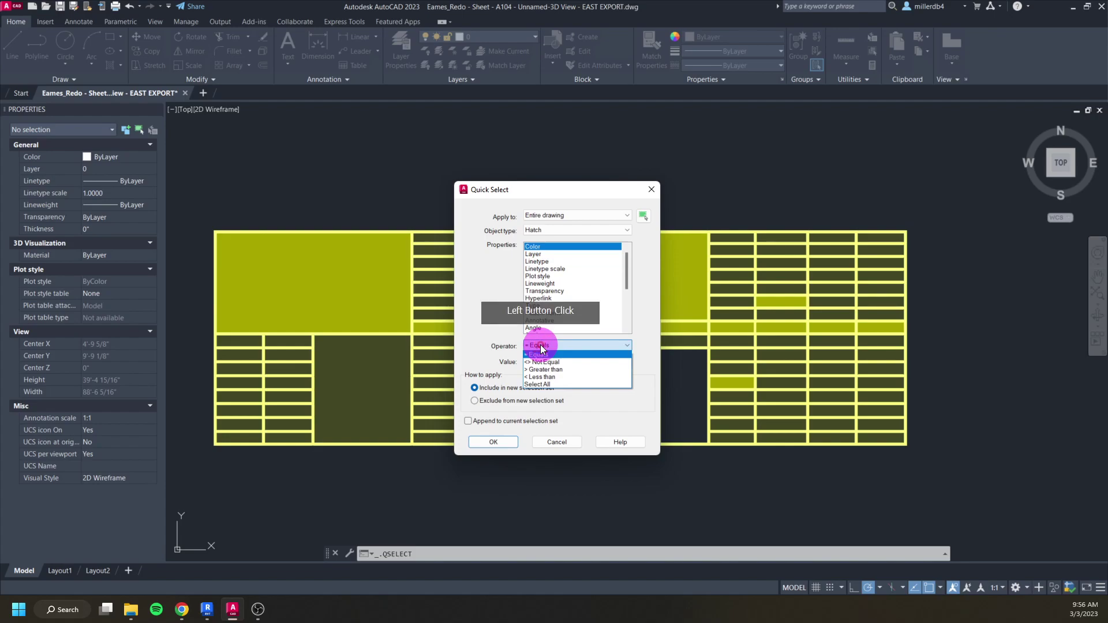
click(547, 383)
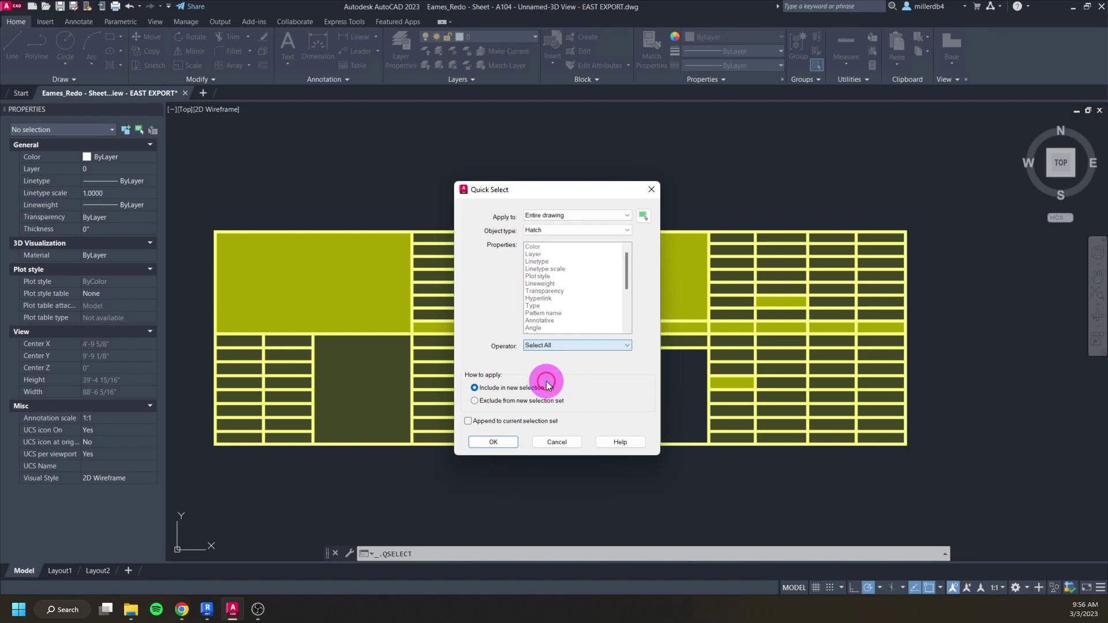
click(480, 443)
click(379, 428)
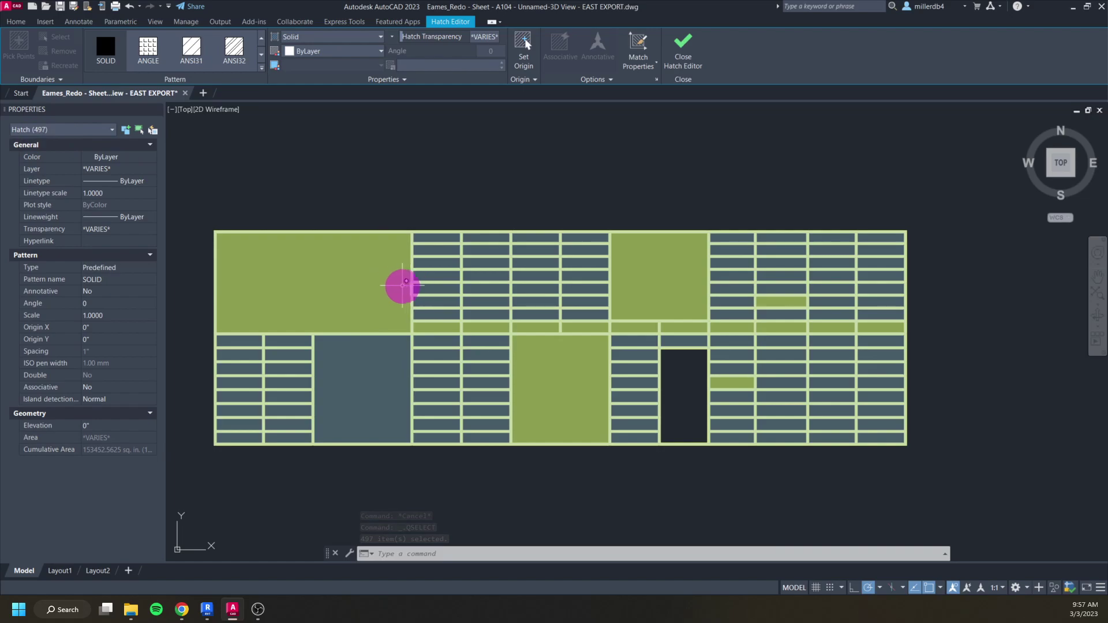
key(Delete)
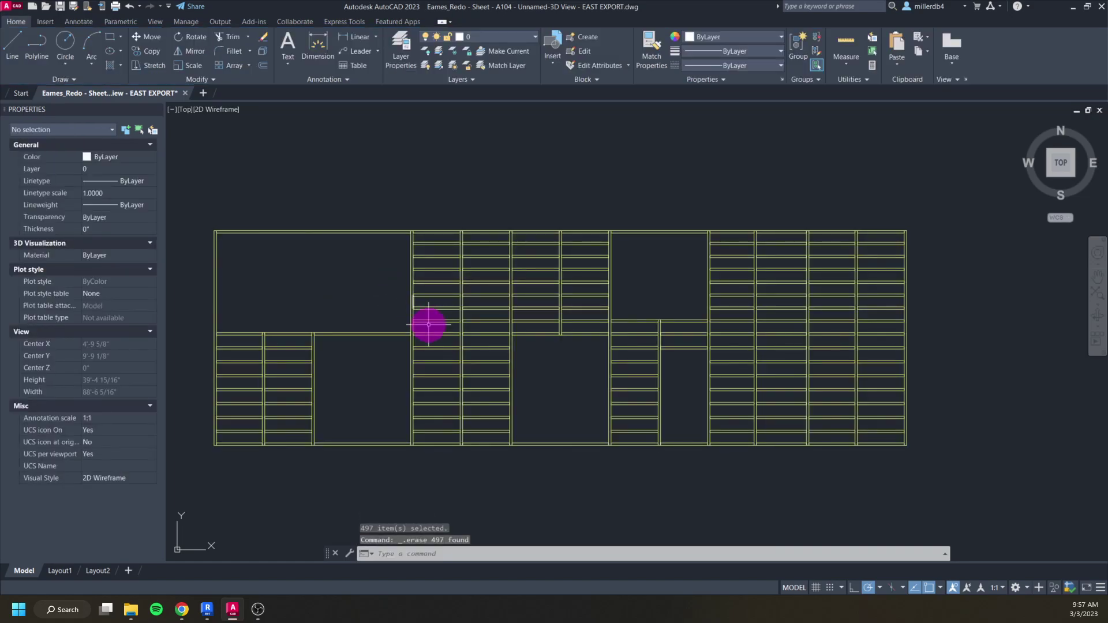
Examine the remaining mullion linework across the elevation and up close where horizontal and vertical members meet
scroll(426, 311, up, 4)
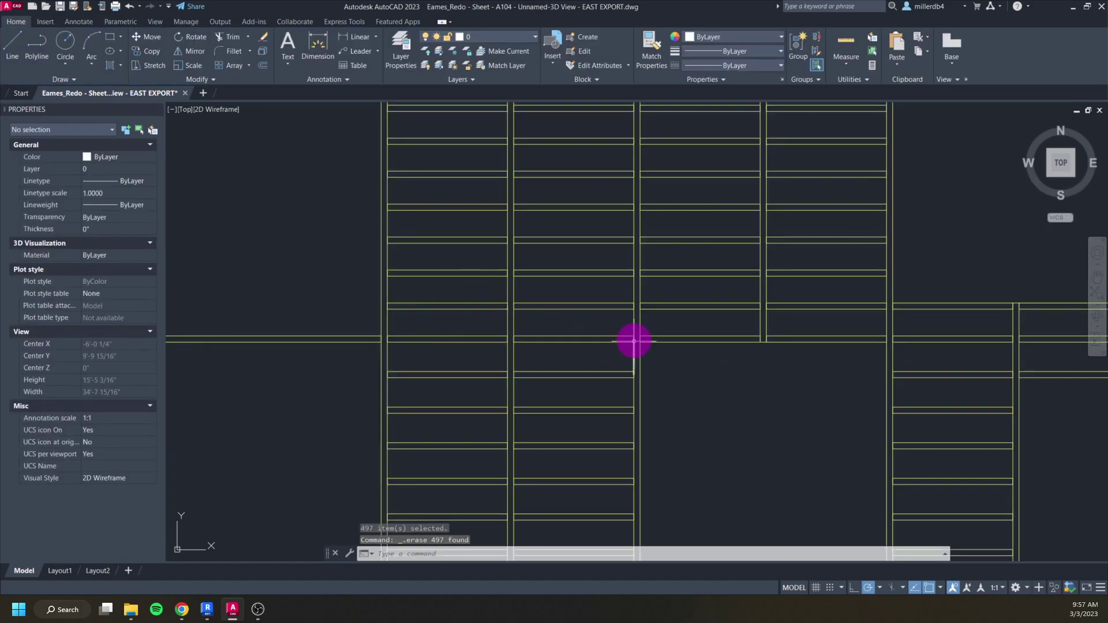
scroll(557, 374, down, 4)
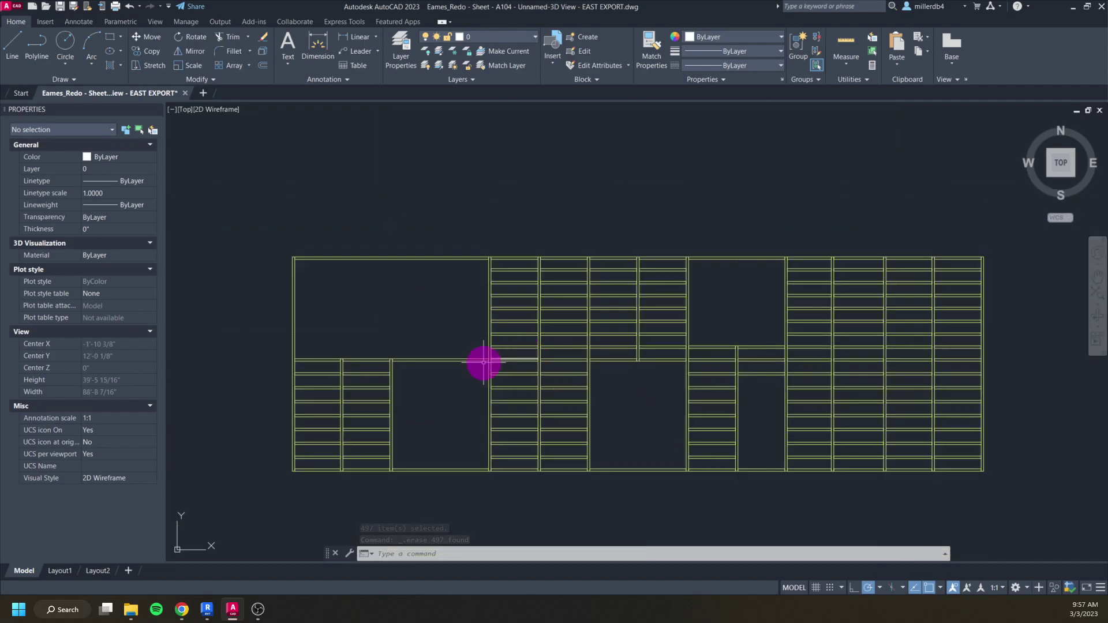
middle_drag(618, 379, 575, 369)
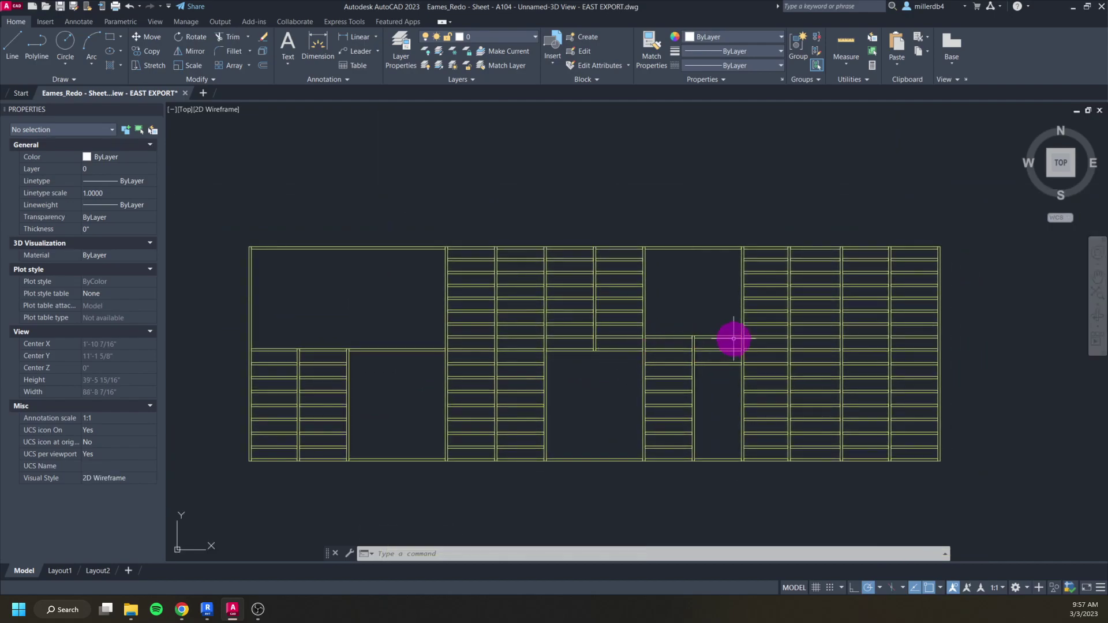
scroll(745, 335, up, 2)
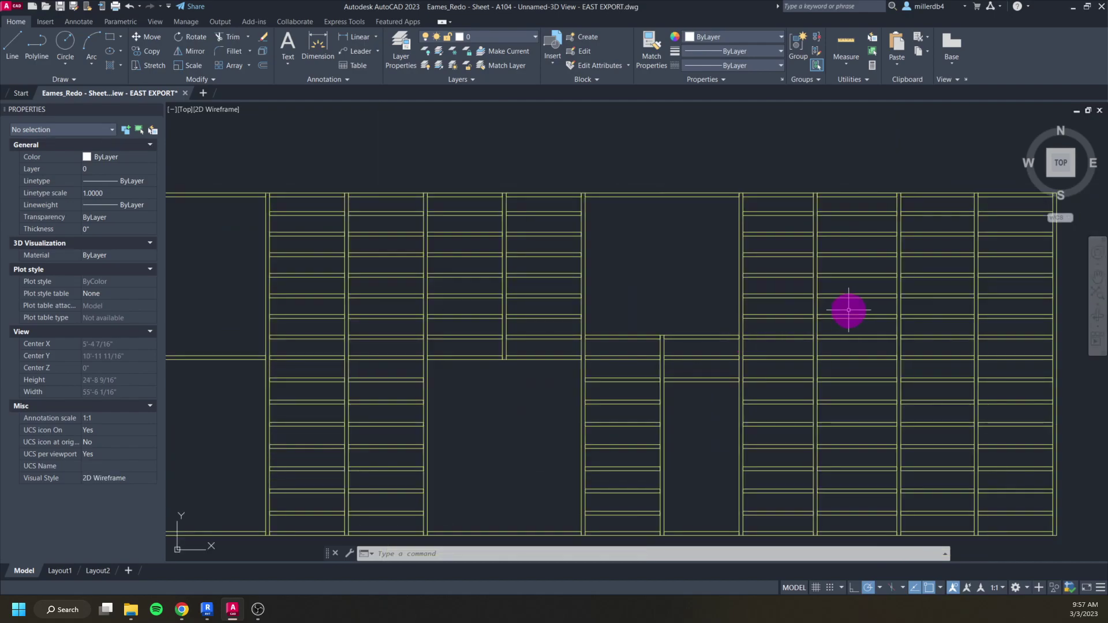
scroll(816, 279, up, 6)
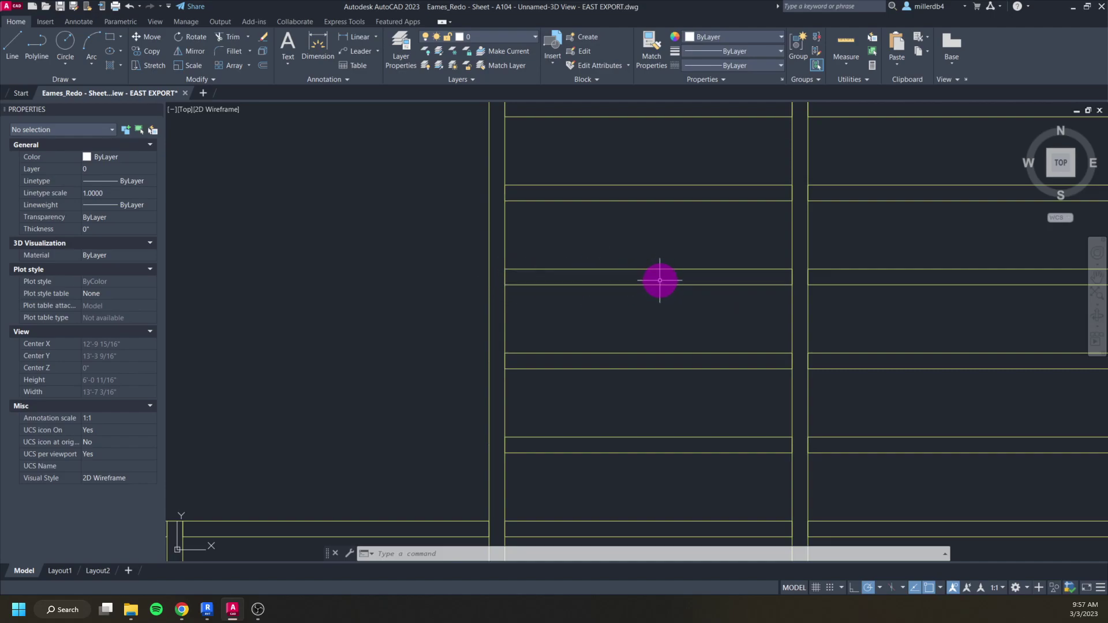
scroll(800, 252, down, 6)
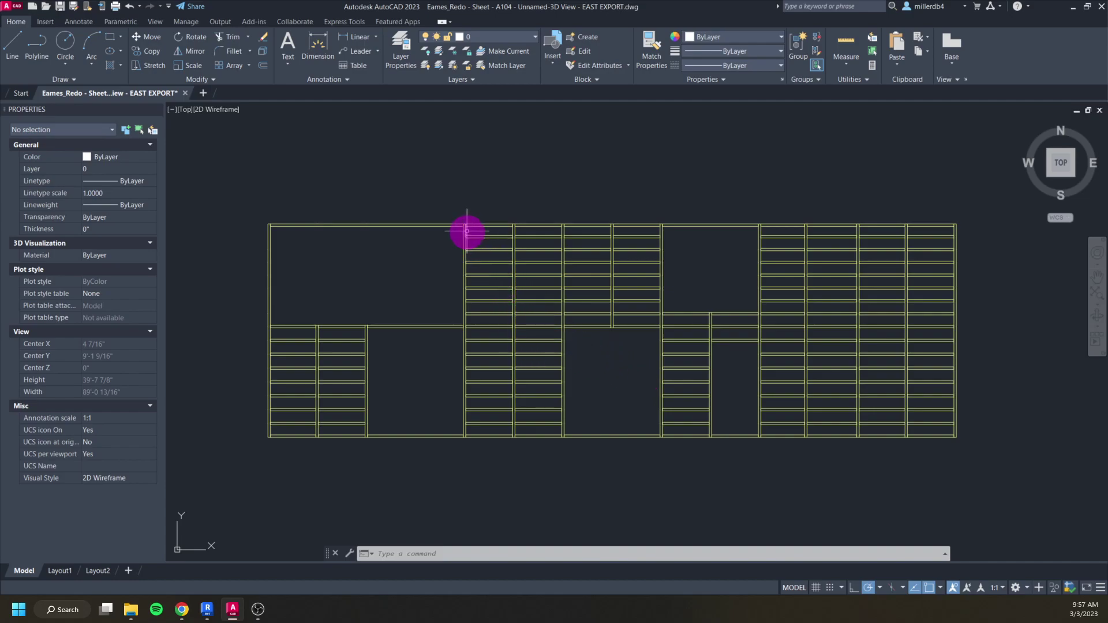
Erase two stacked line segments where a vertical mullion meets the top frame, and undo both erasures
scroll(462, 225, up, 2)
scroll(565, 218, up, 4)
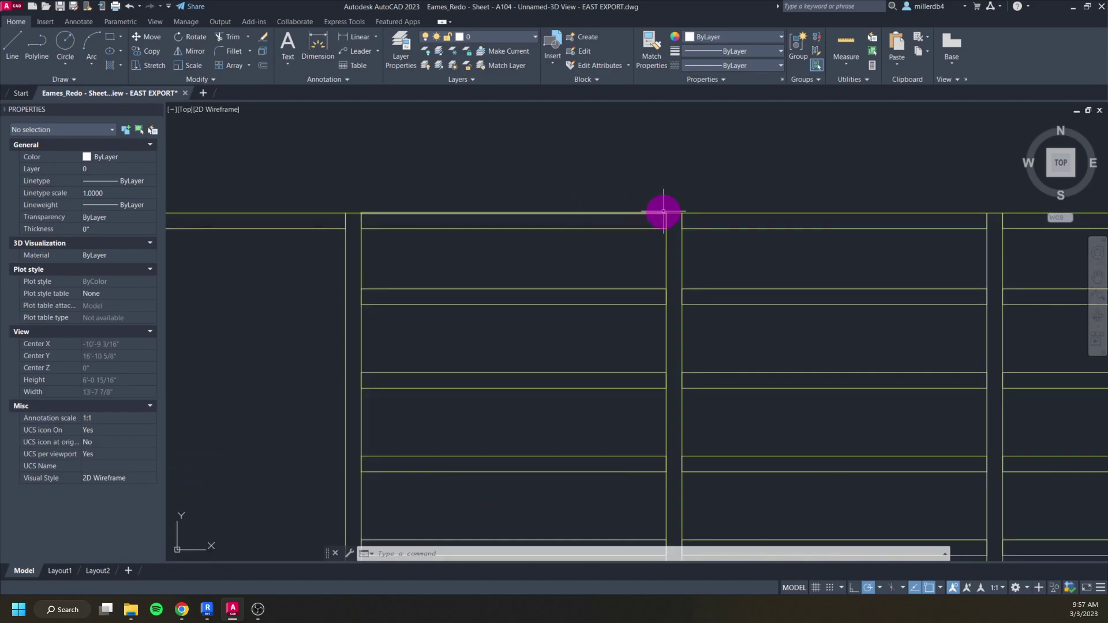
click(667, 220)
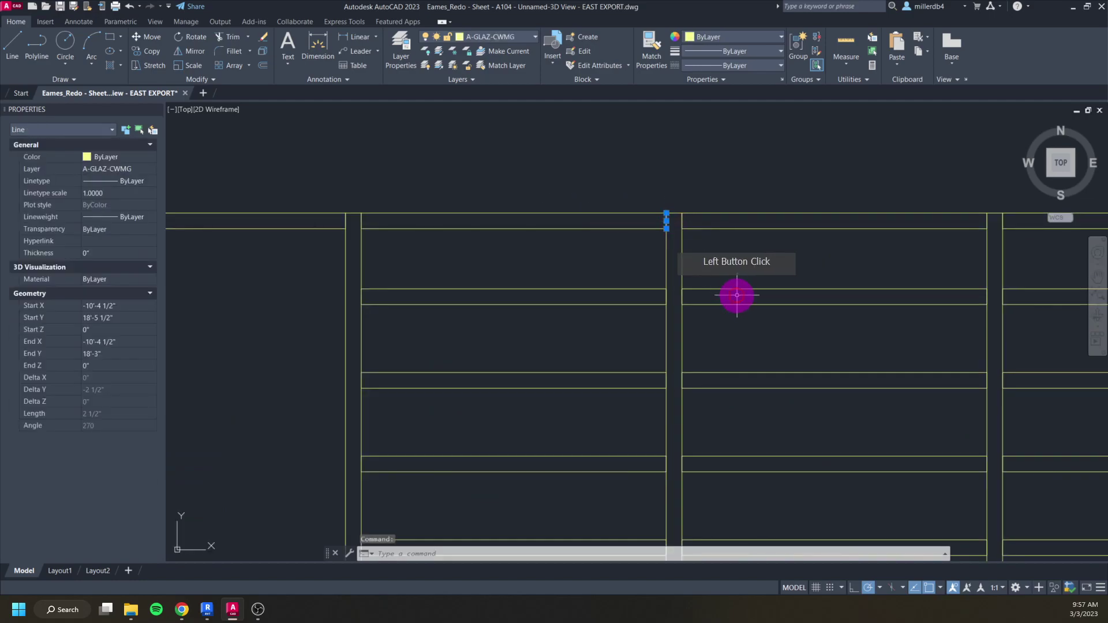
key(Delete)
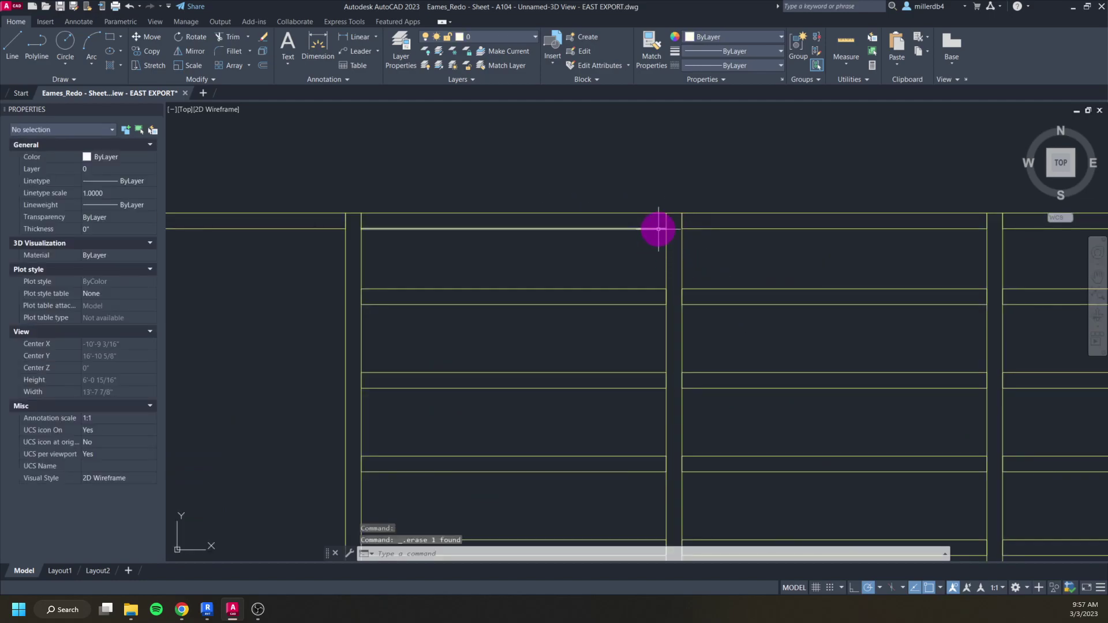
click(665, 220)
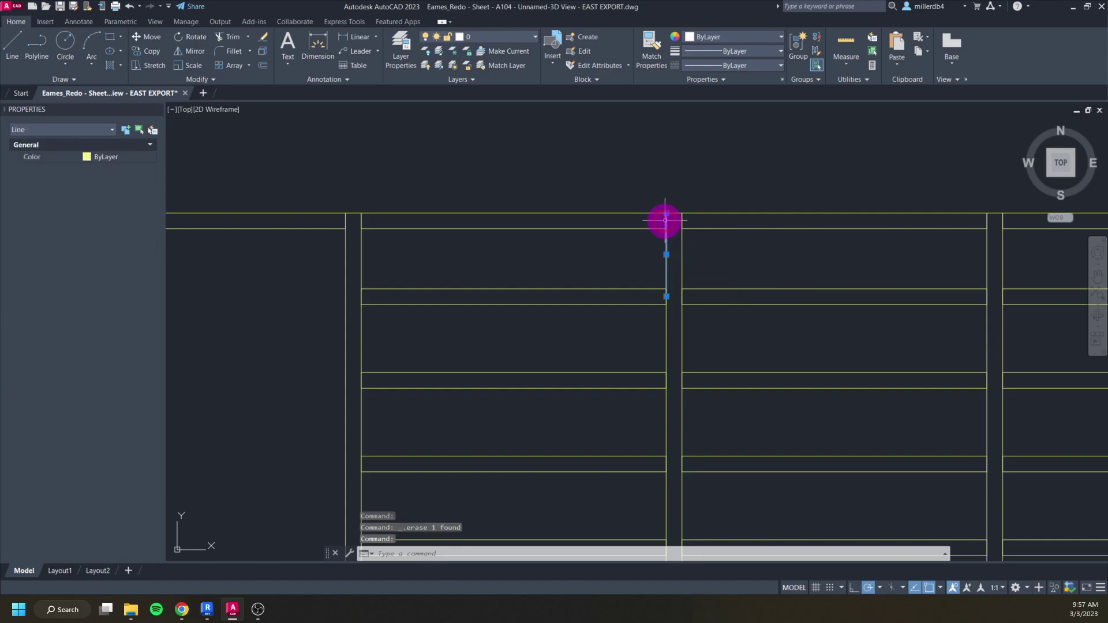
key(Delete)
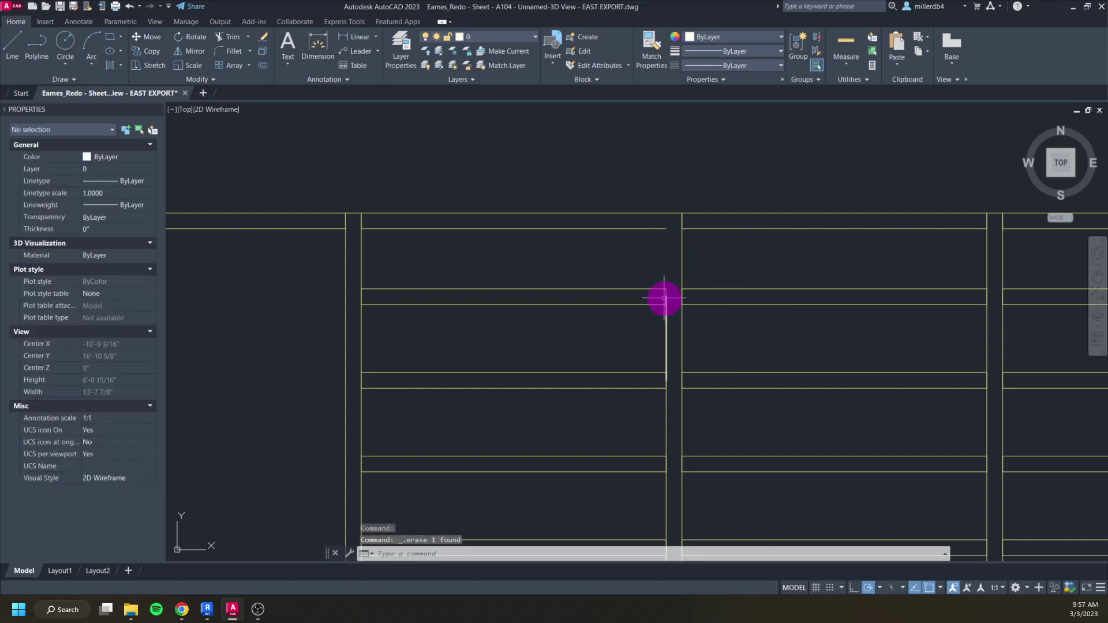
key(ctrl+z)
key(ctrl+z)
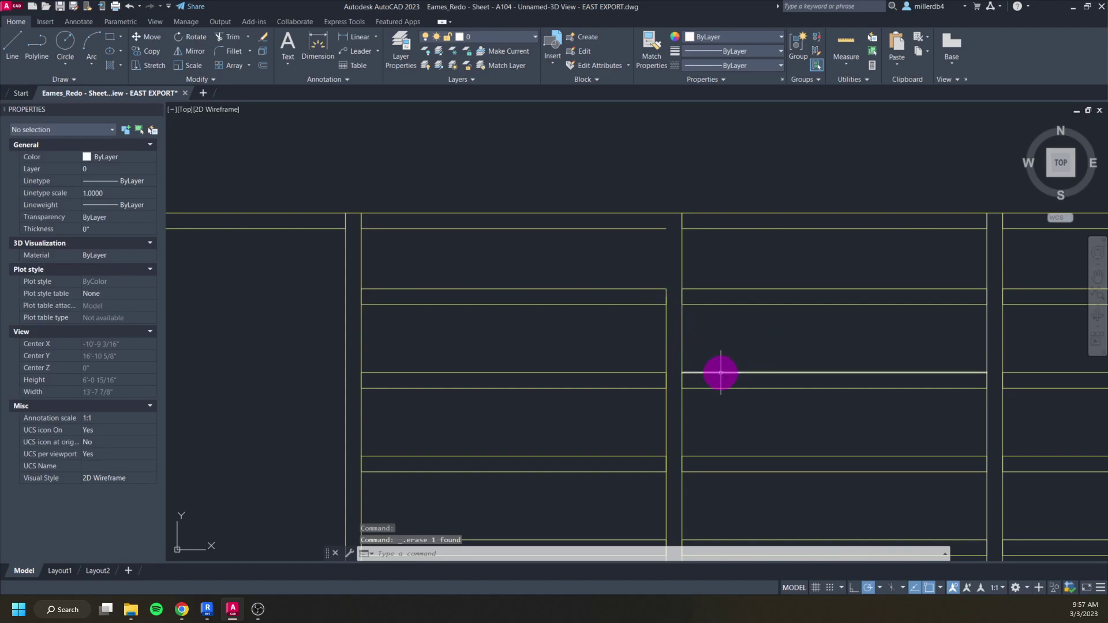
Select the entire elevation and run OVERKILL with its default settings to remove duplicates and combine overlapping co-linear lines
scroll(703, 344, down, 8)
middle_drag(650, 307, 578, 275)
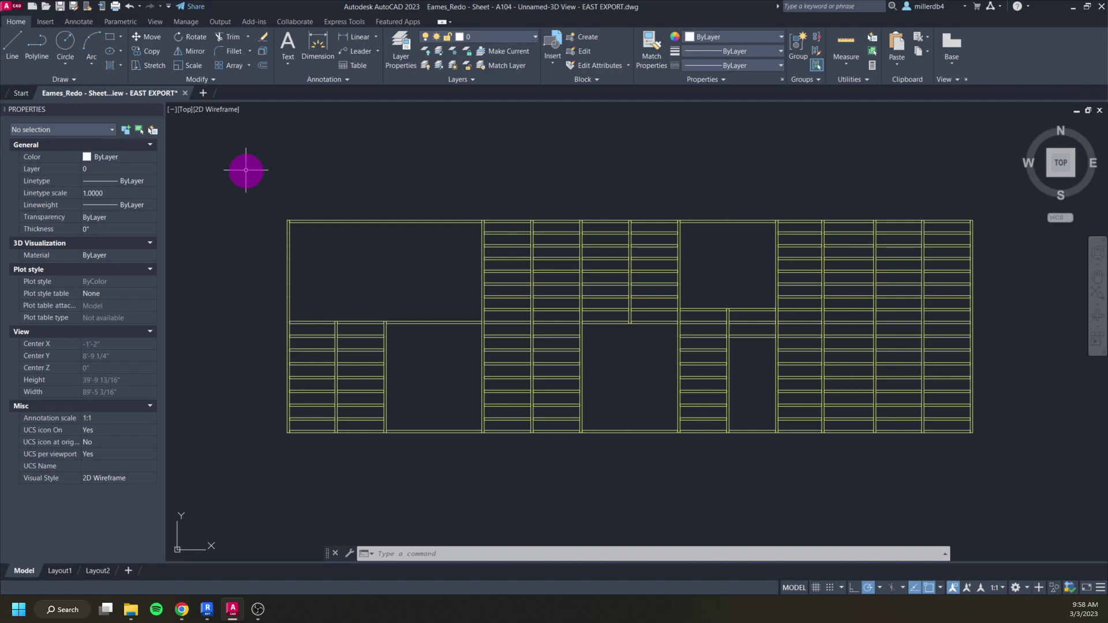
click(241, 155)
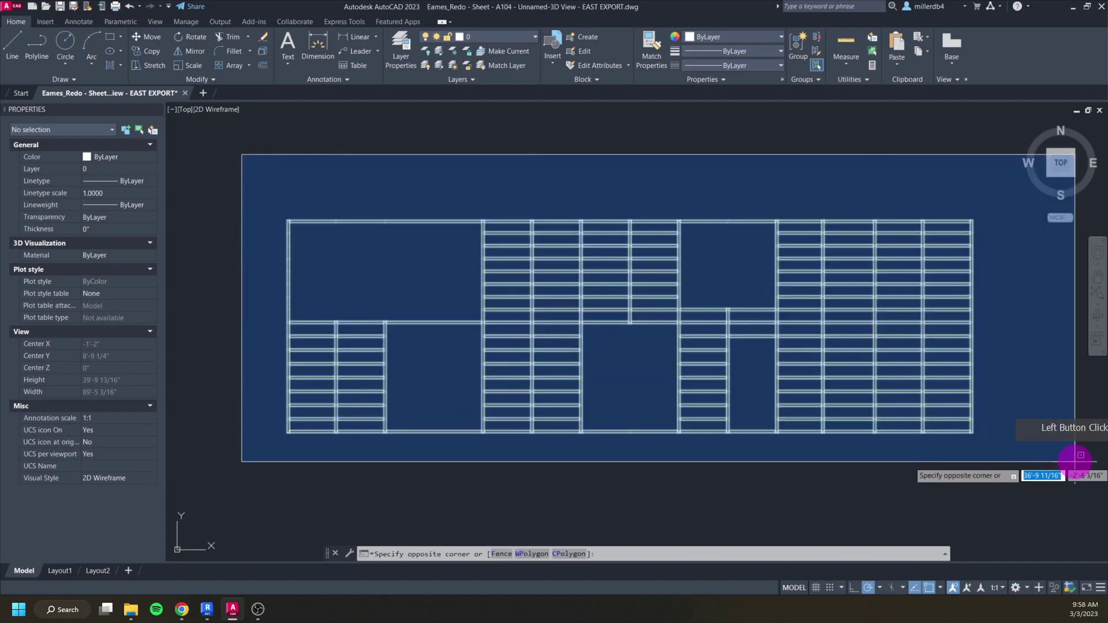
click(1009, 470)
text(OVERKILL)
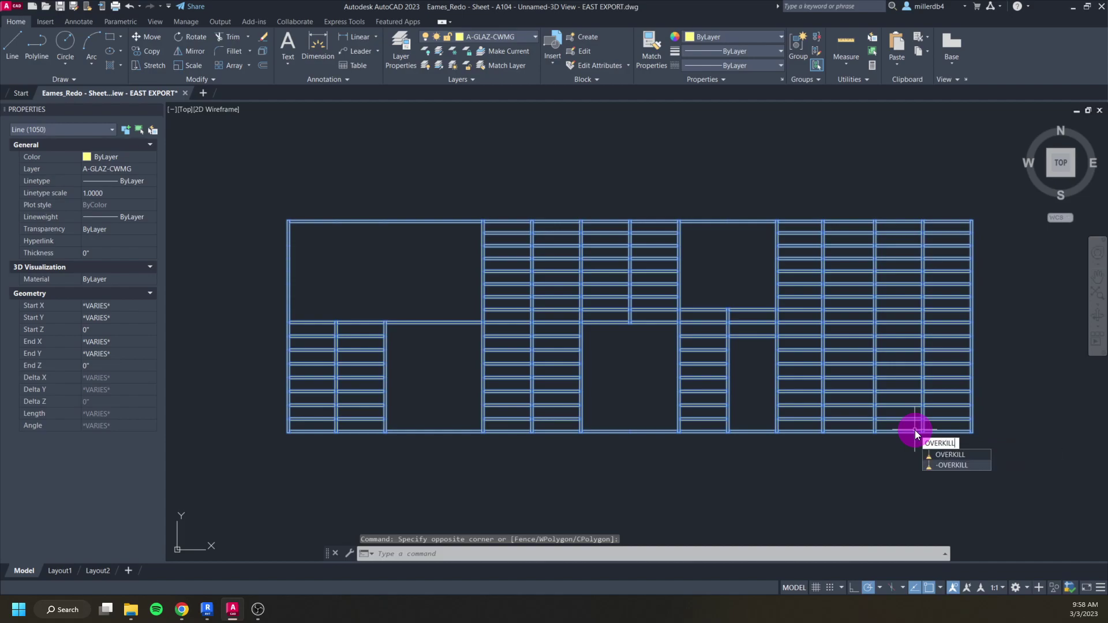
key(Return)
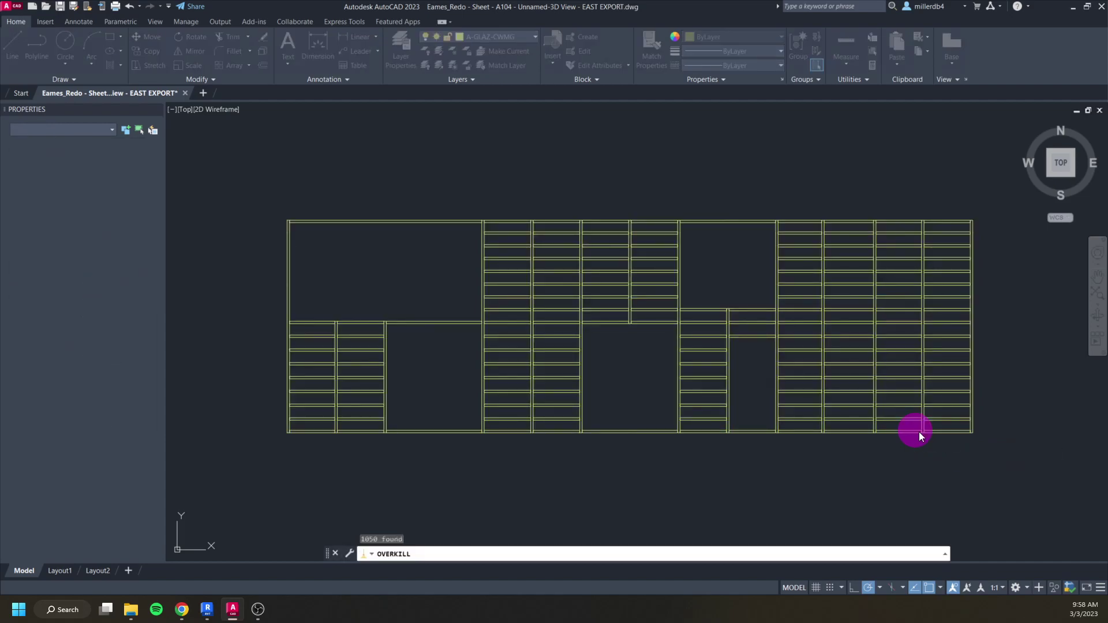
key(Return)
drag(890, 58, 646, 155)
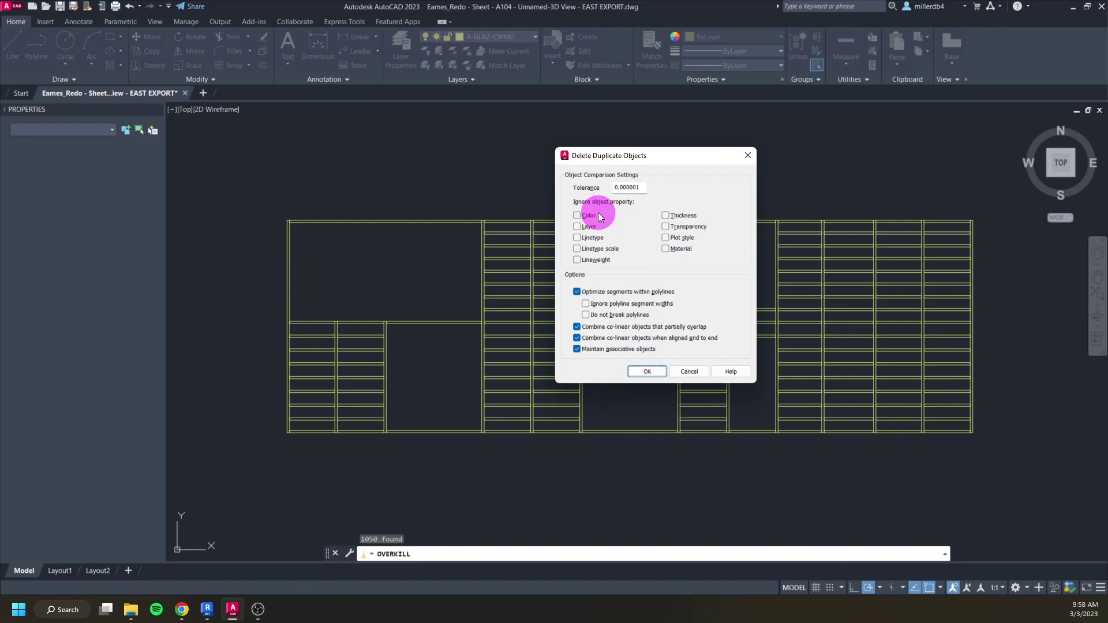
click(647, 371)
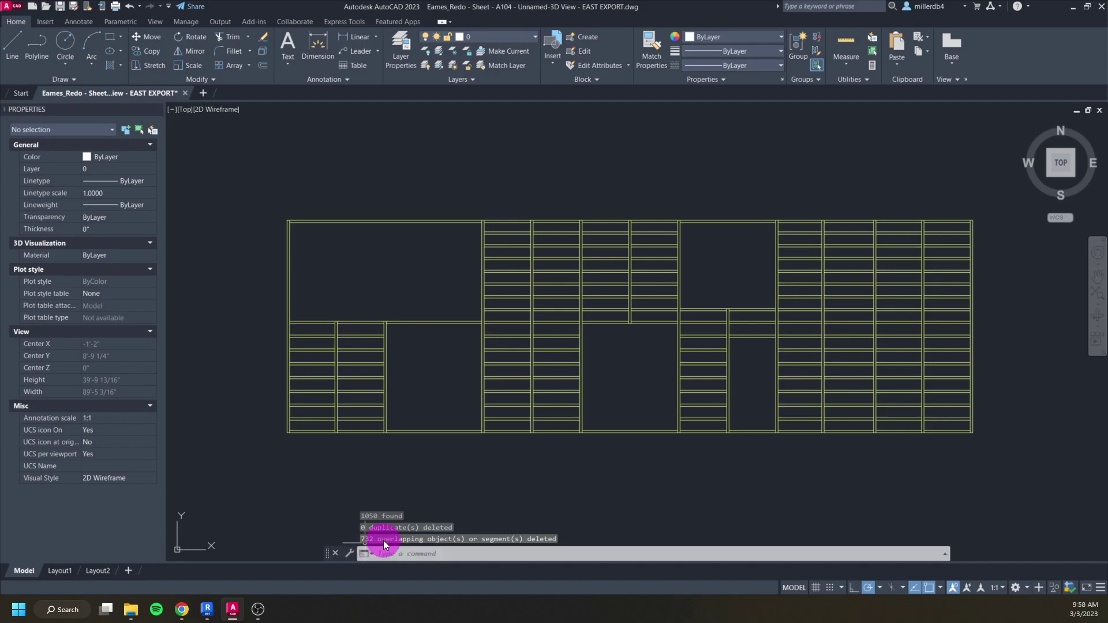
scroll(564, 427, up, 6)
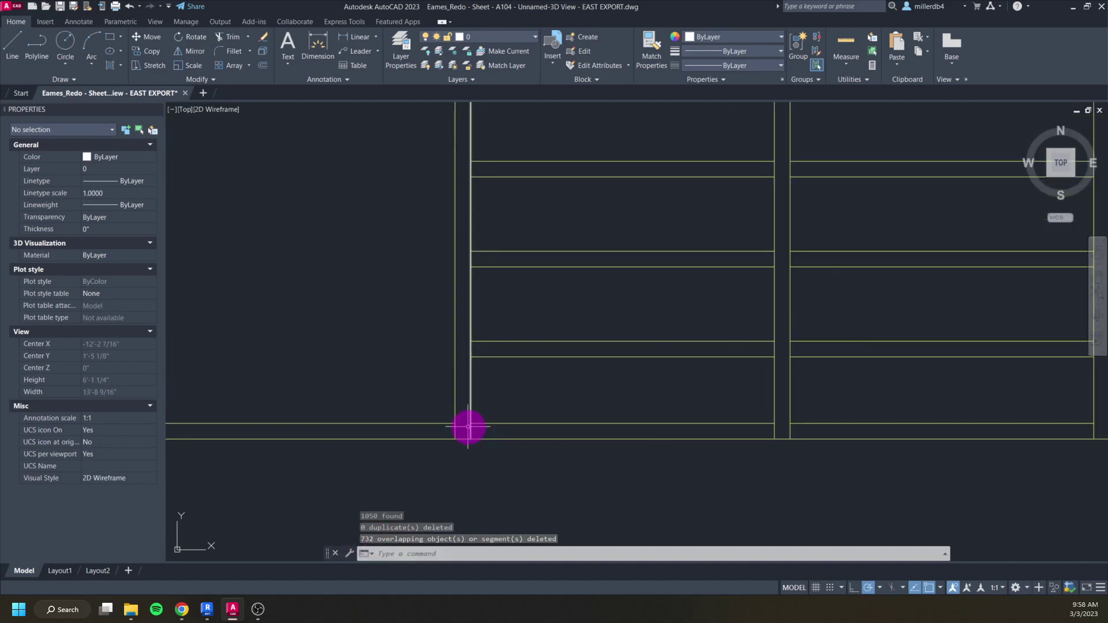
scroll(468, 427, down, 5)
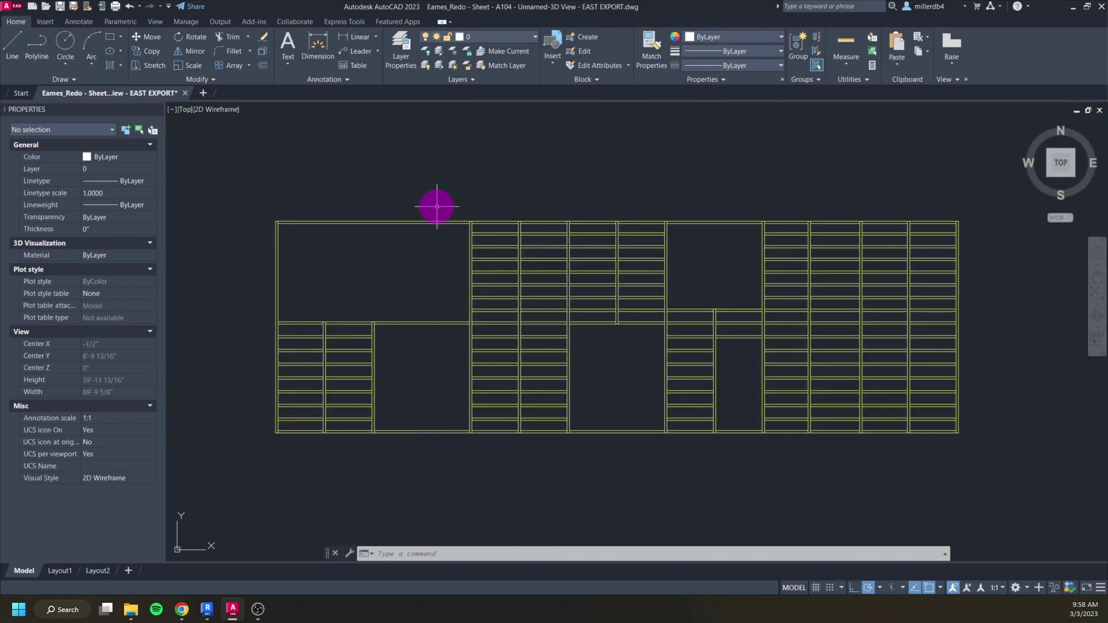
Try to trim the lines crossing the frame's top member with one fence spanning the elevation's full width, and undo it
scroll(435, 204, up, 2)
middle_drag(233, 248, 350, 258)
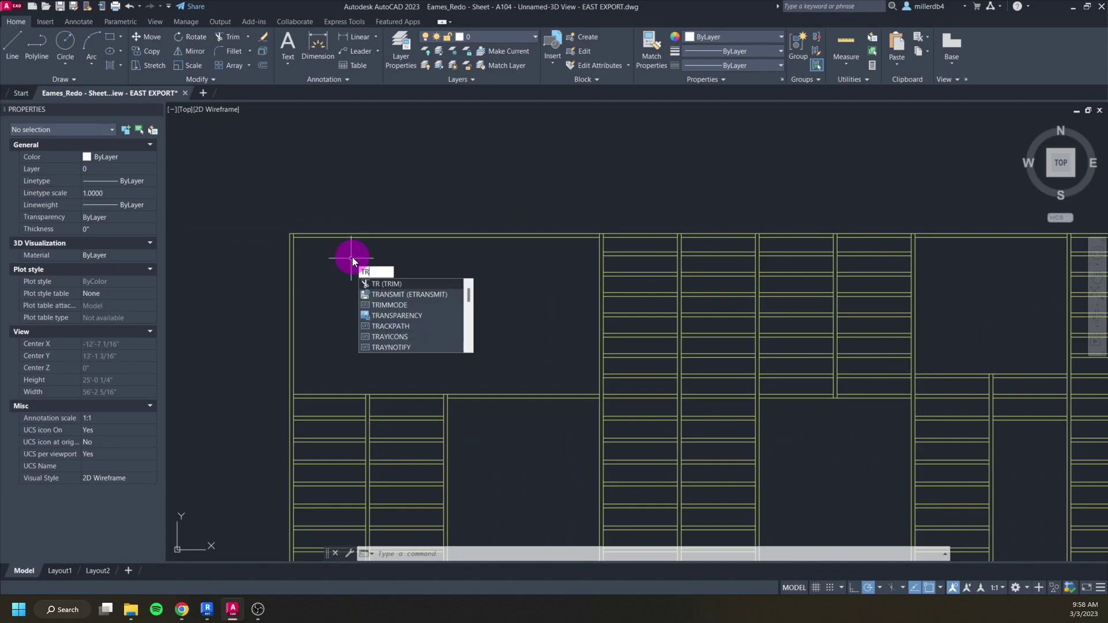
key(Return)
scroll(289, 235, up, 5)
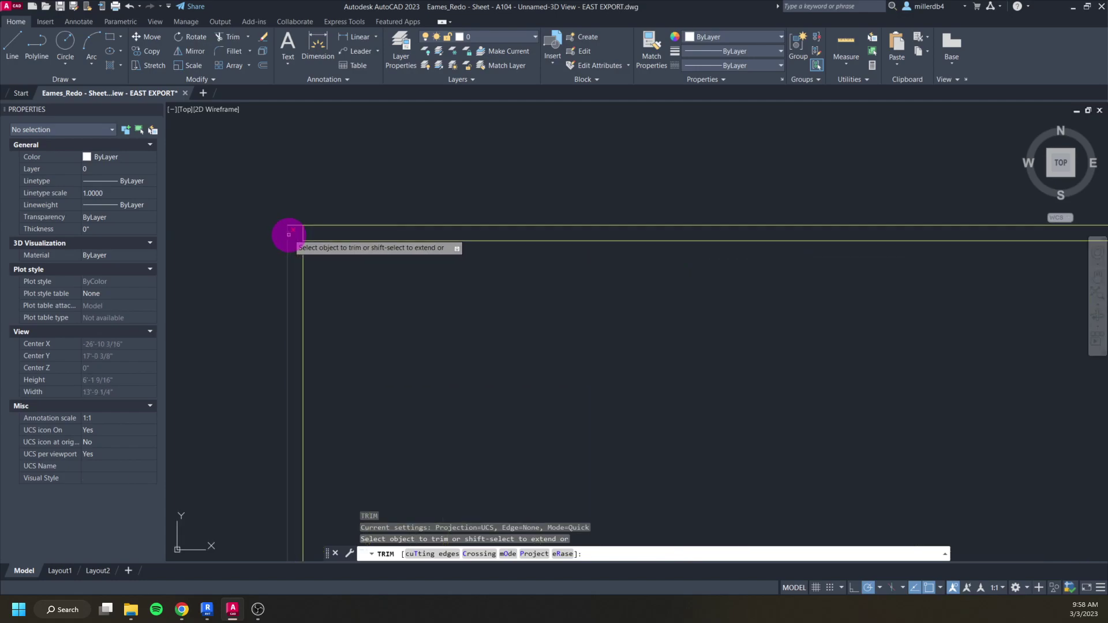
click(288, 235)
scroll(290, 231, down, 6)
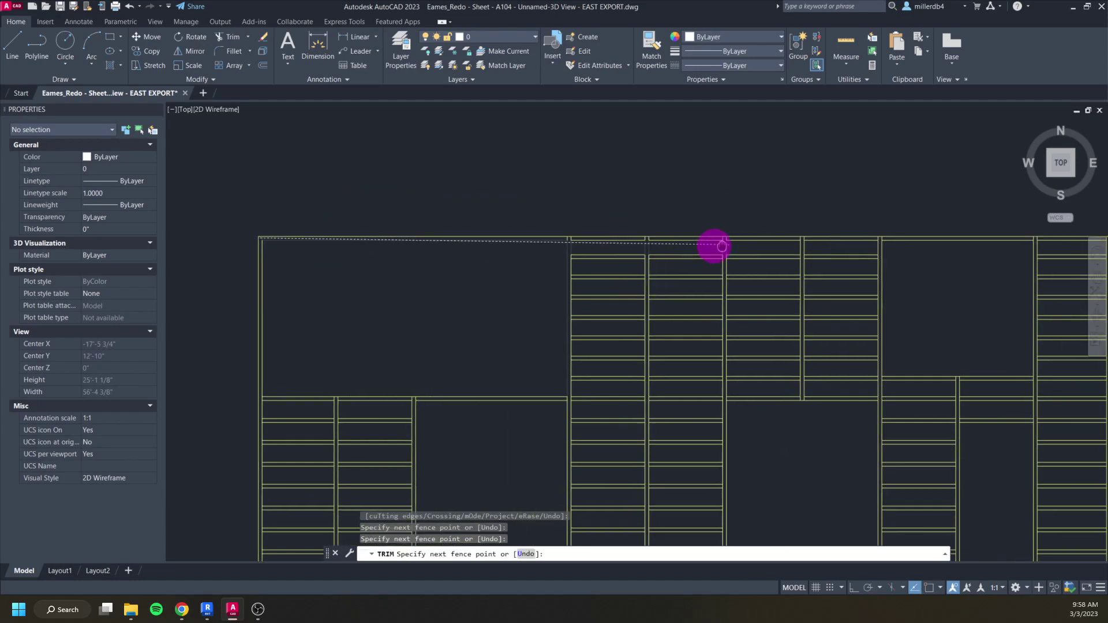
middle_drag(748, 243, 284, 294)
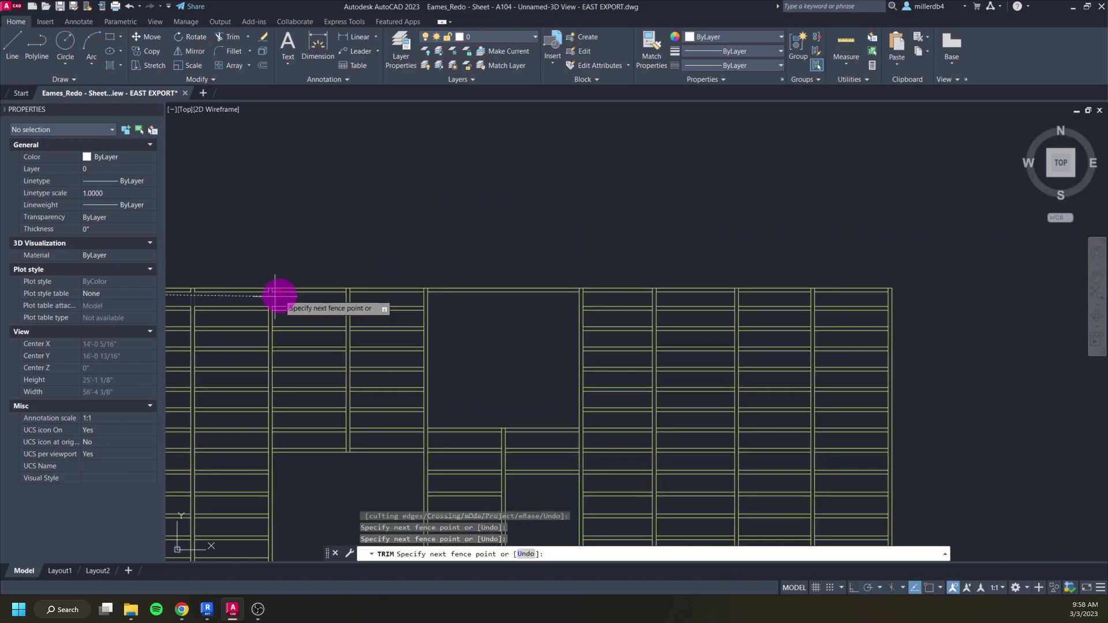
click(889, 289)
middle_drag(514, 337, 986, 333)
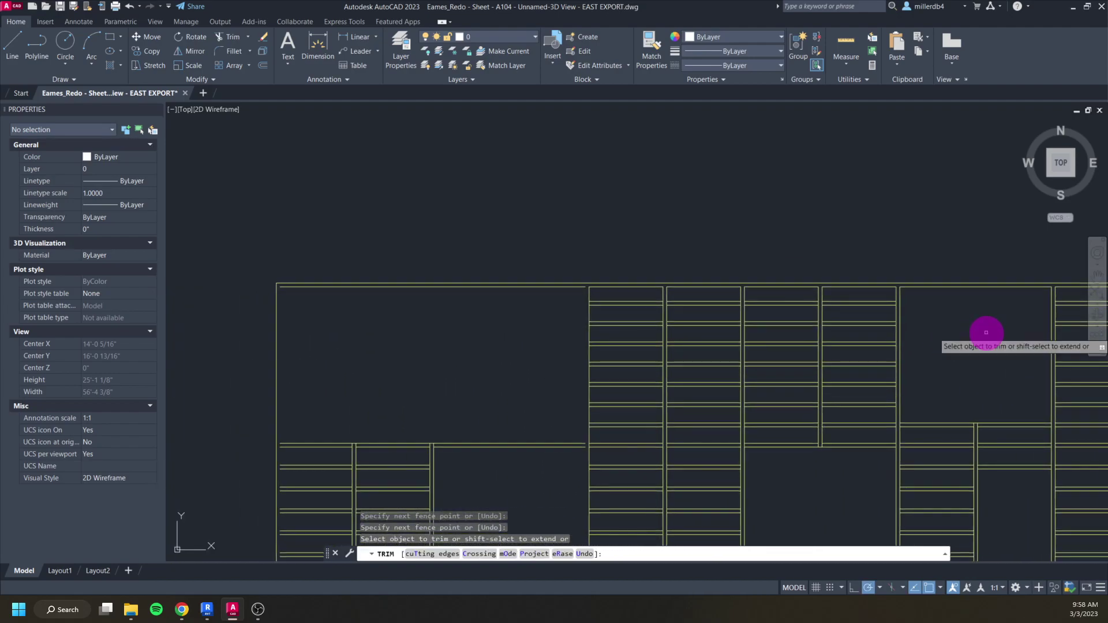
key(ctrl+z)
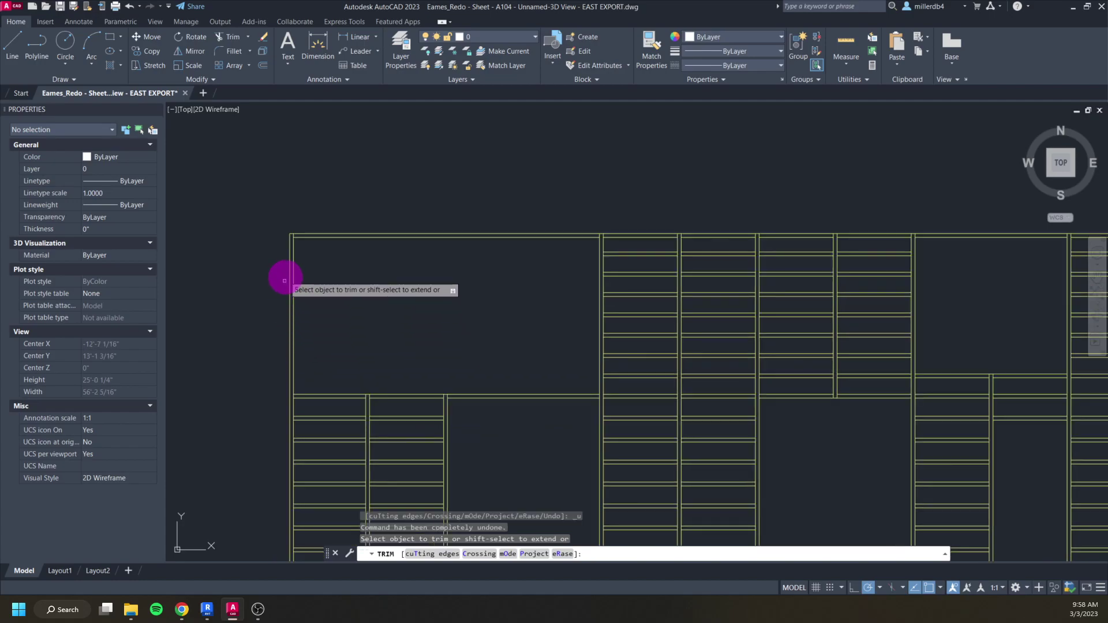
Trim the line segments crossing the frame's top member with a fence from the large upper-left opening to the elevation's right end
click(583, 237)
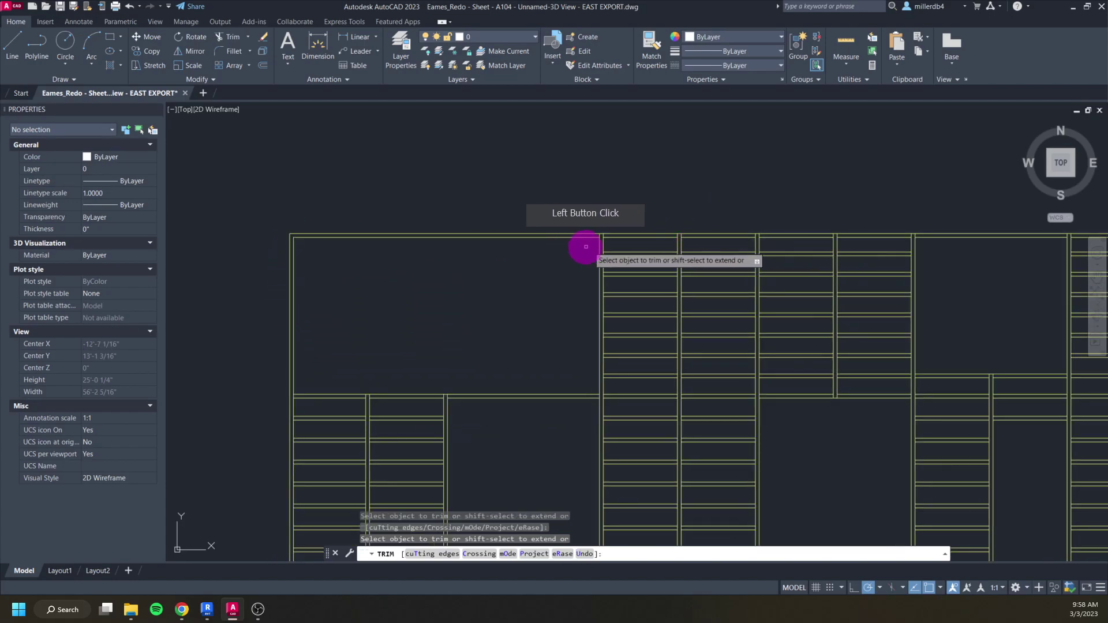
scroll(589, 240, up, 2)
click(587, 236)
click(671, 239)
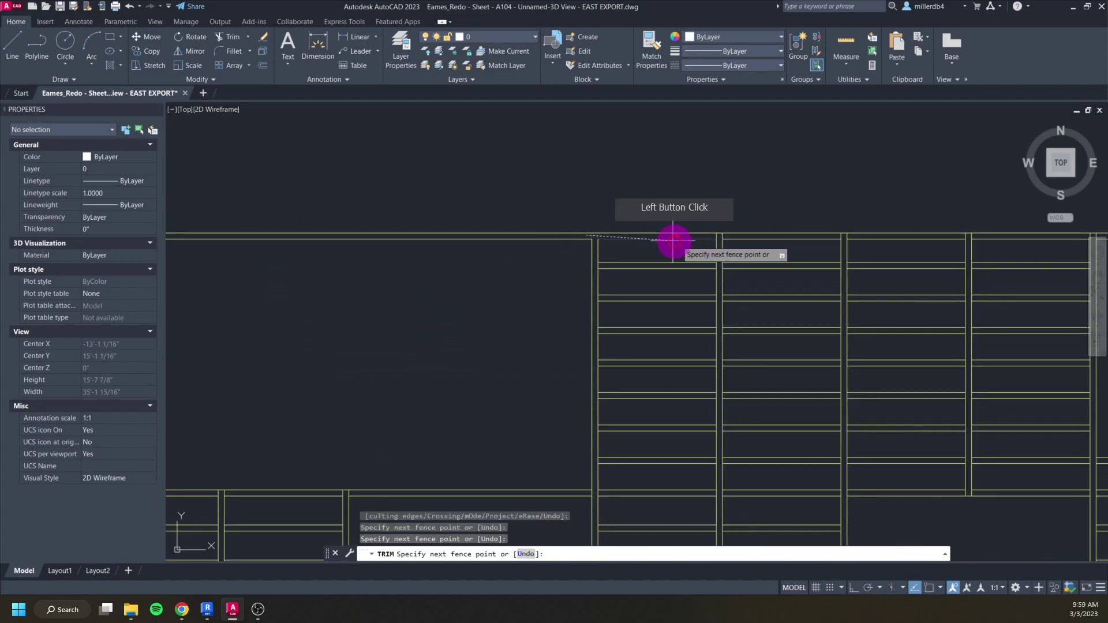
scroll(750, 241, down, 5)
scroll(975, 241, up, 4)
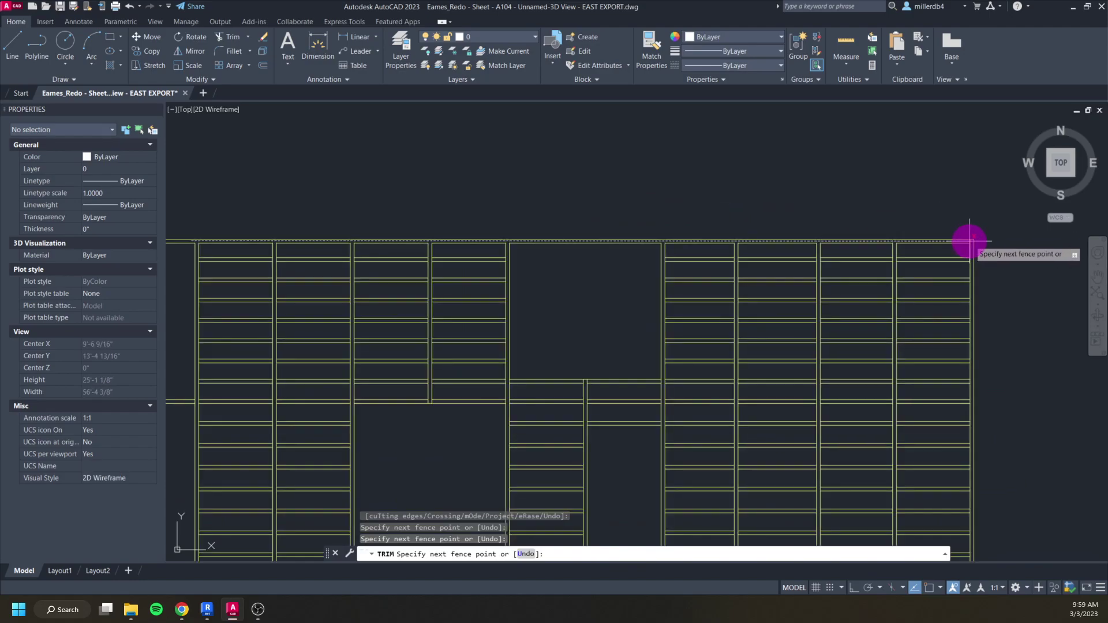
click(972, 241)
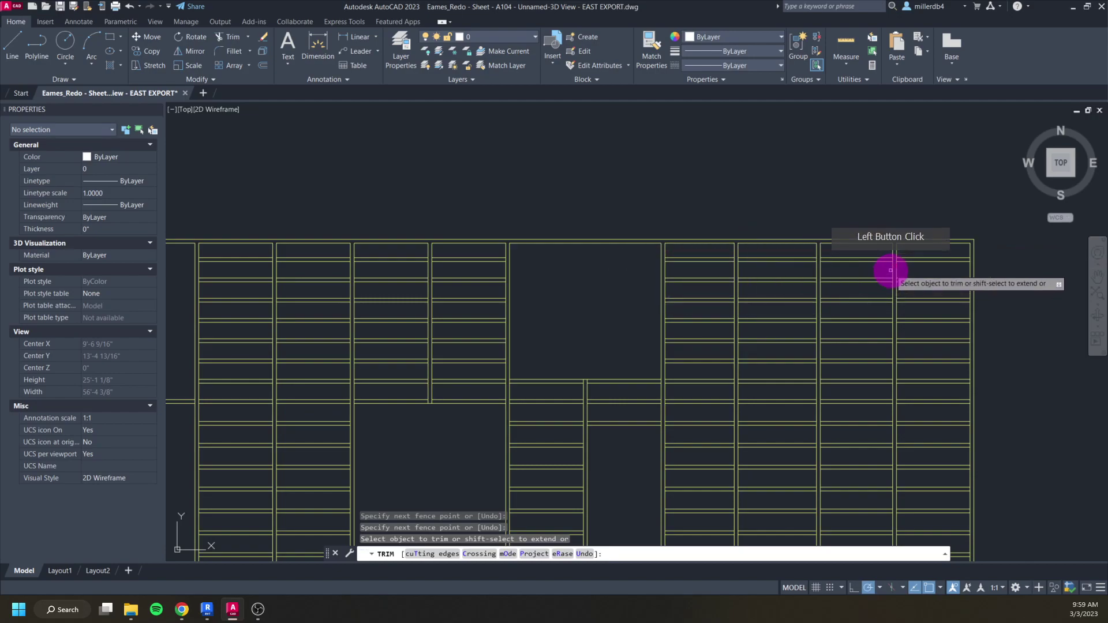
Fence-trim the line segments crossing the first three horizontal mullions below the top frame across the four rightmost bays
scroll(972, 261, up, 4)
click(970, 261)
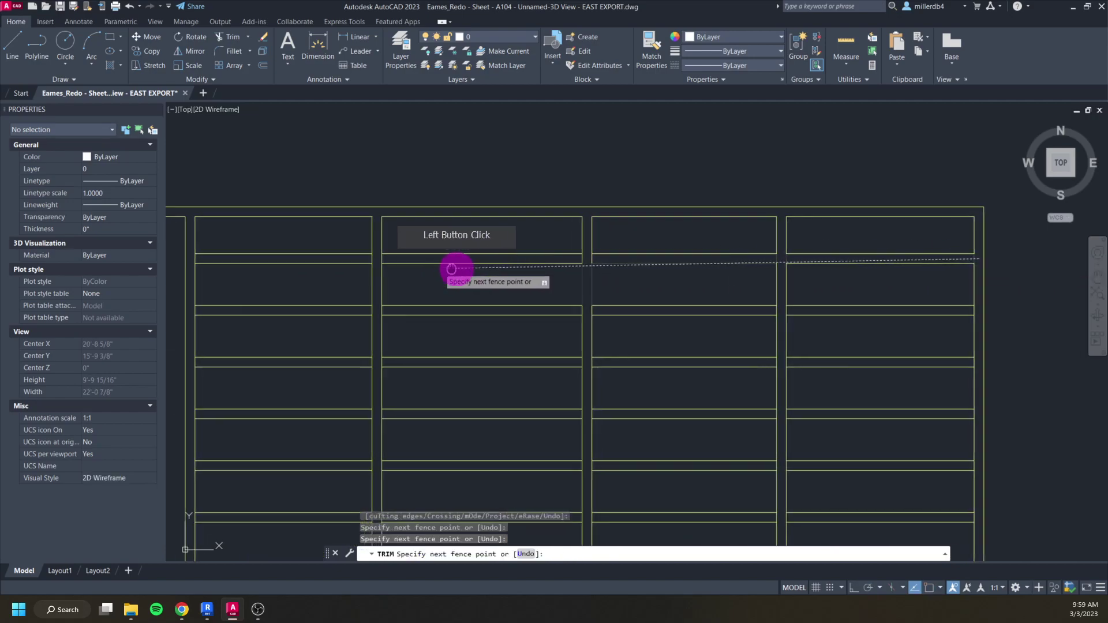
click(334, 260)
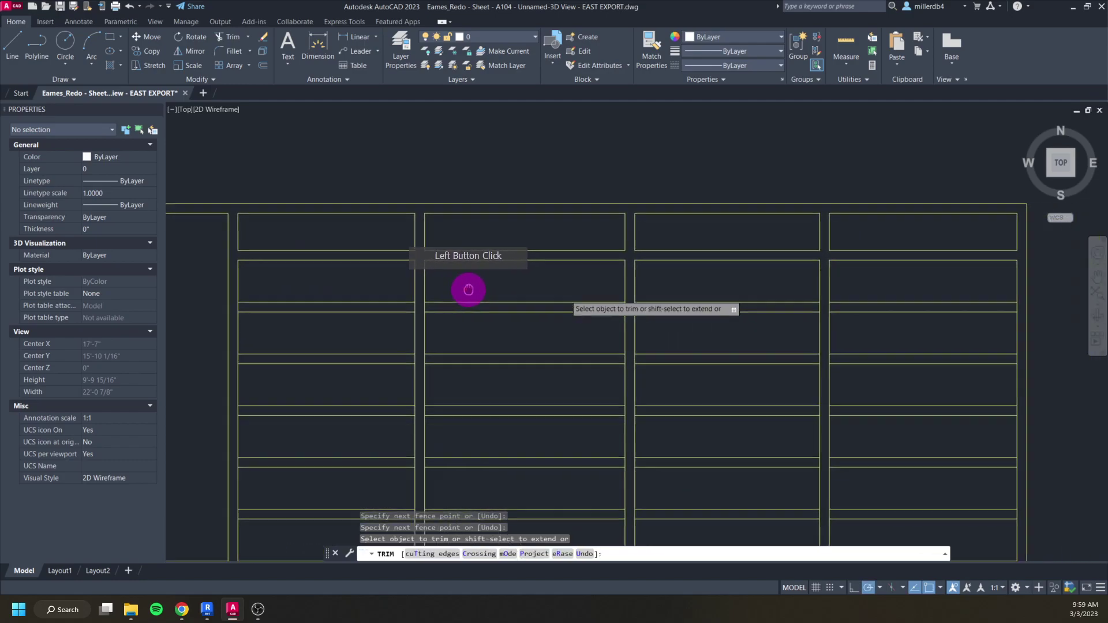
click(225, 307)
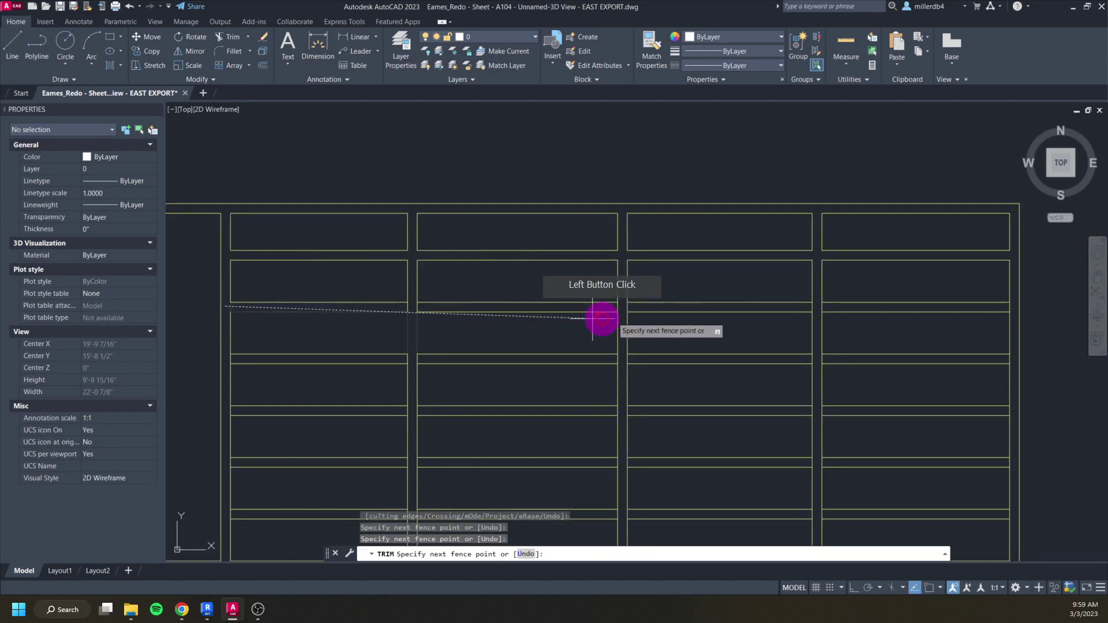
click(1013, 358)
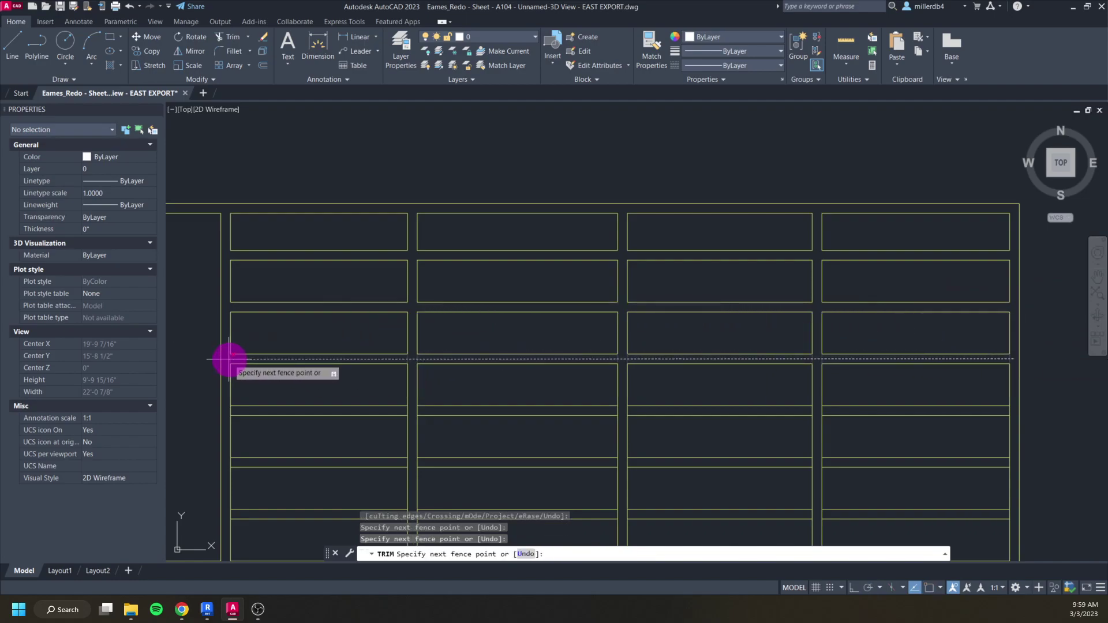
click(624, 495)
scroll(632, 491, down, 2)
key(Escape)
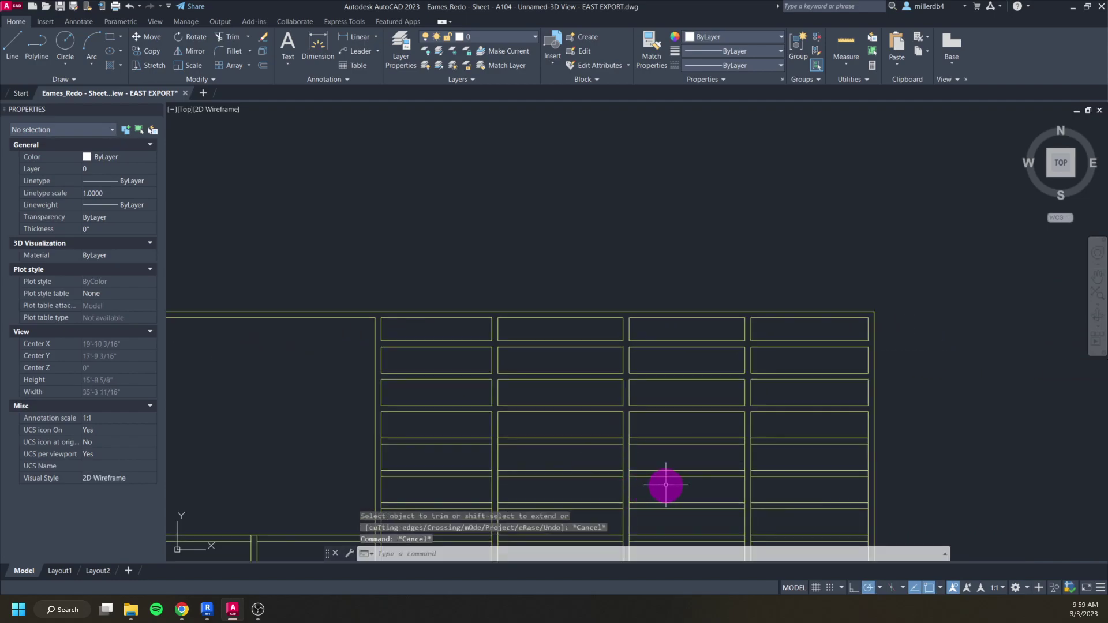
Try filling the connected frame and mullion area with a SOLID hatch, and undo the hatch
click(113, 65)
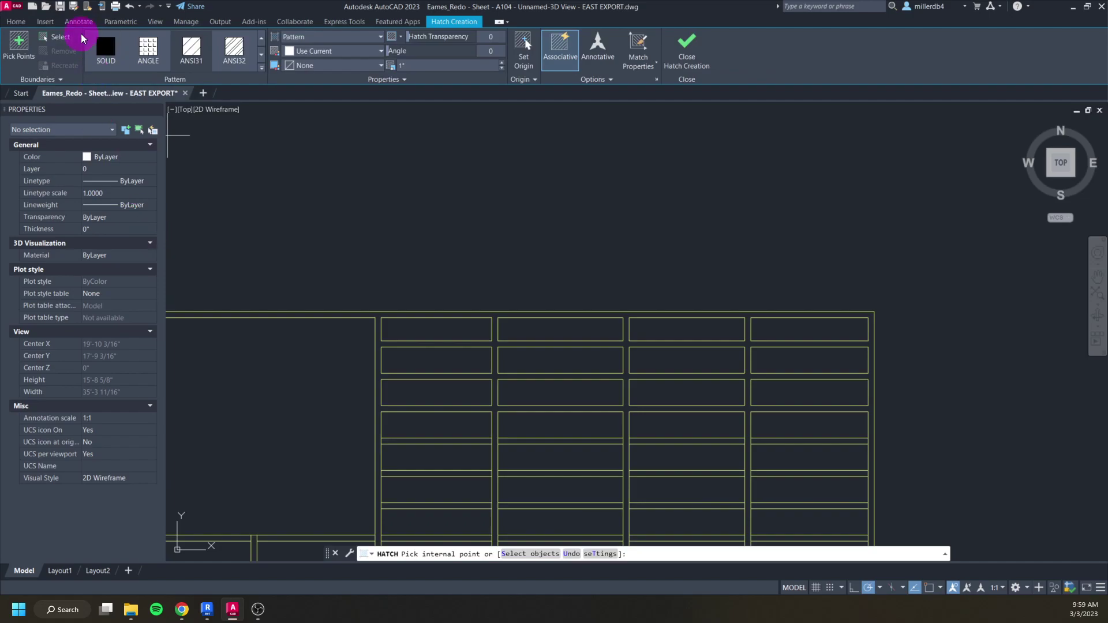
click(106, 47)
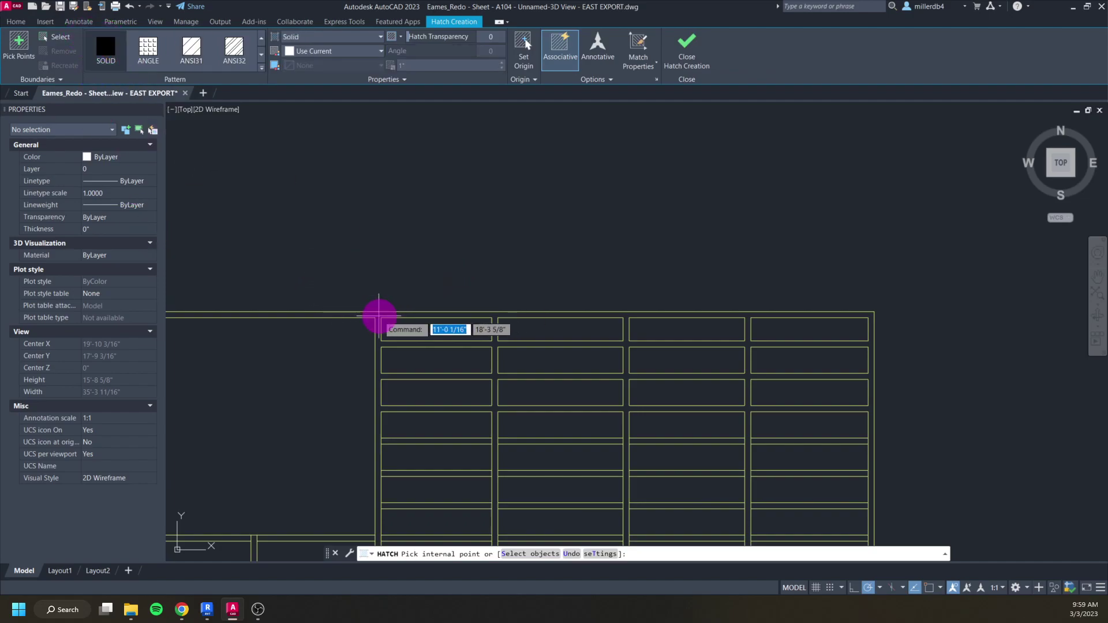
scroll(379, 316, down, 2)
click(377, 315)
scroll(385, 347, down, 2)
mouse_move(385, 347)
middle_down()
mouse_move(643, 334)
mouse_move(779, 376)
mouse_move(717, 381)
mouse_move(753, 383)
middle_up()
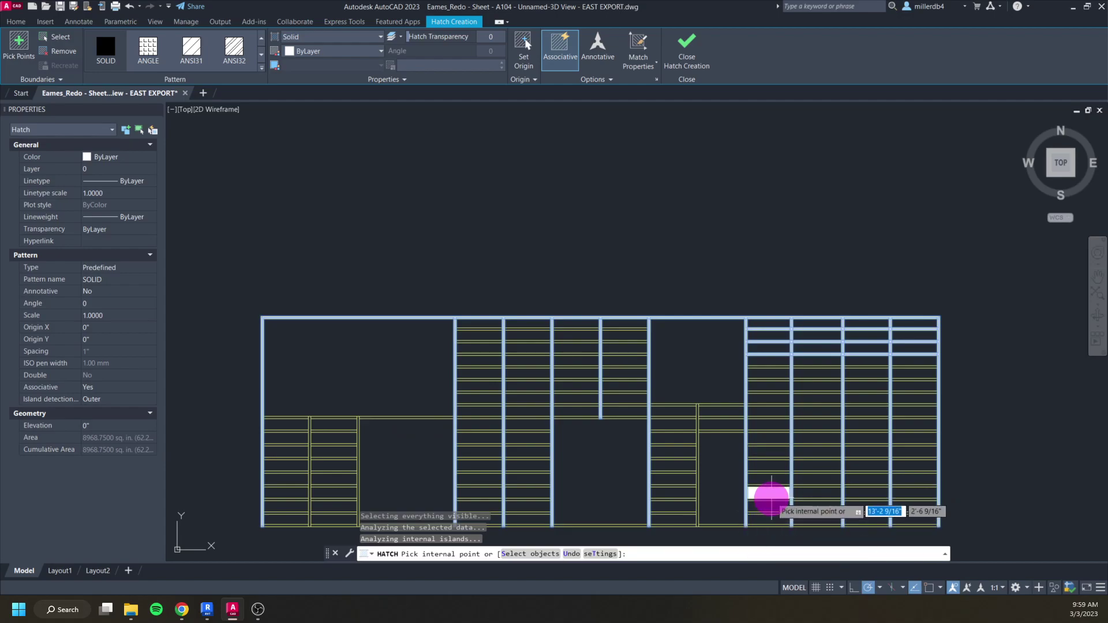
key(Escape)
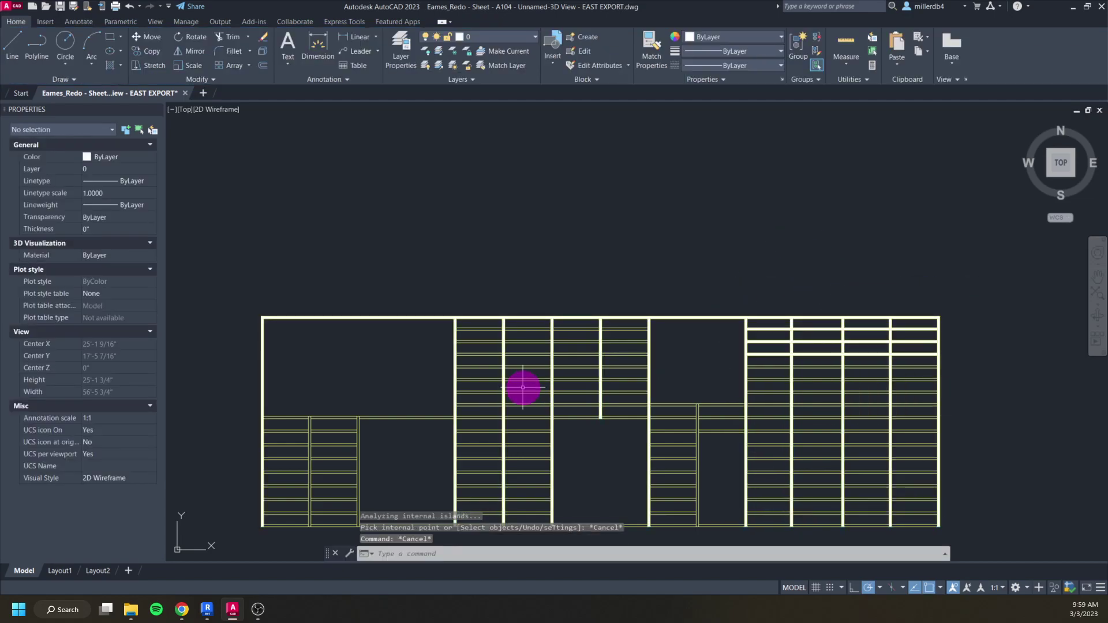
key(ctrl+z)
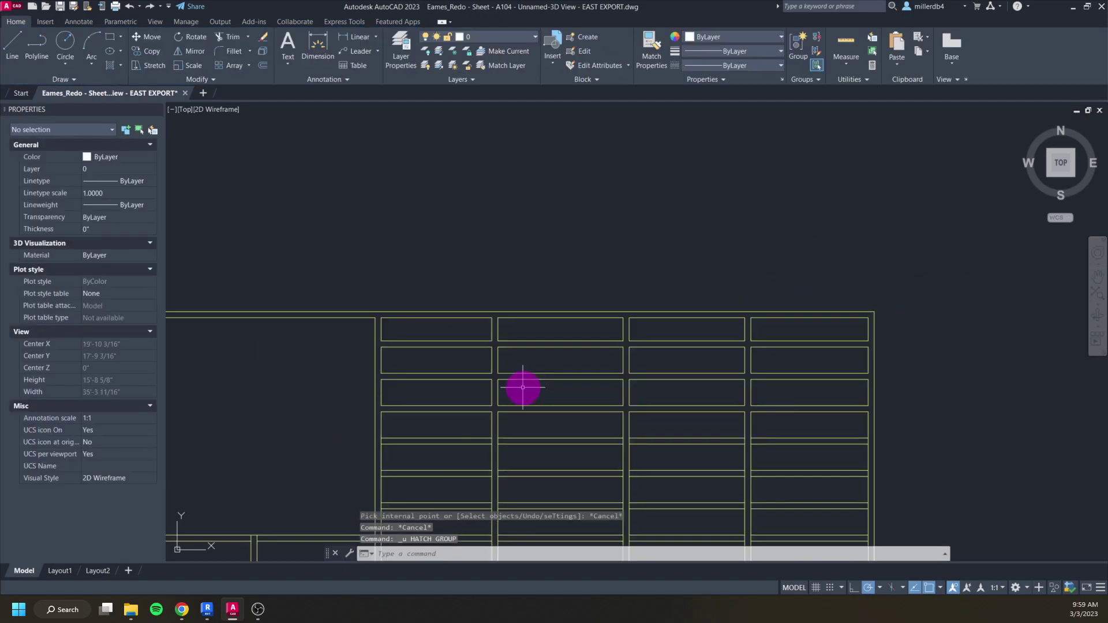
Measure the clear width of the upper opening beside the four rightmost bays with a temporary linear dimension, and erase it
scroll(611, 387, down, 3)
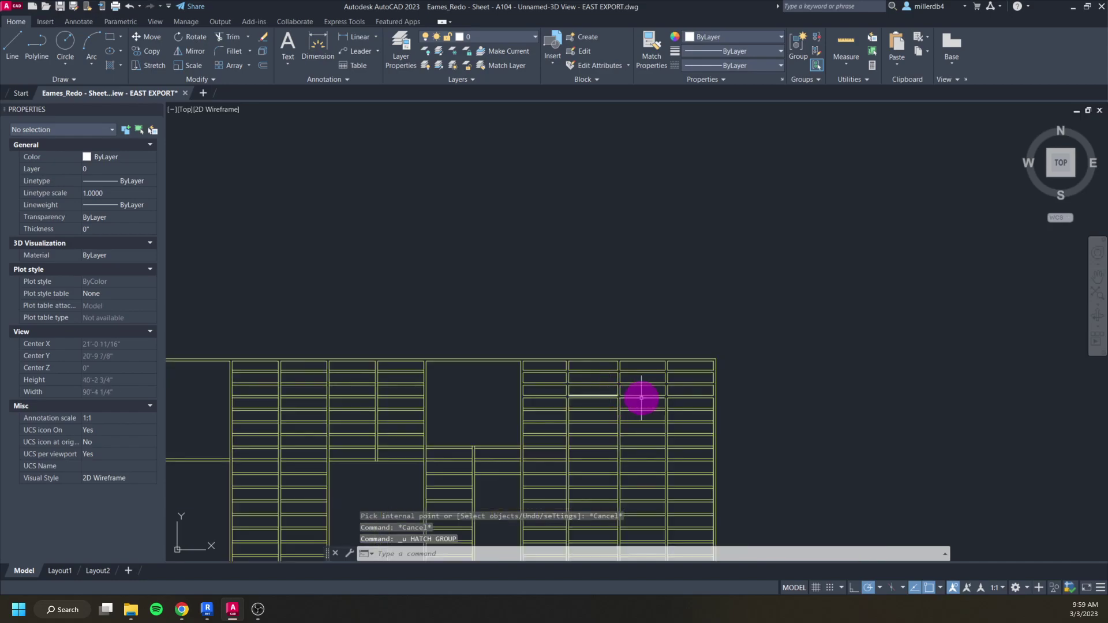
middle_drag(659, 408, 823, 279)
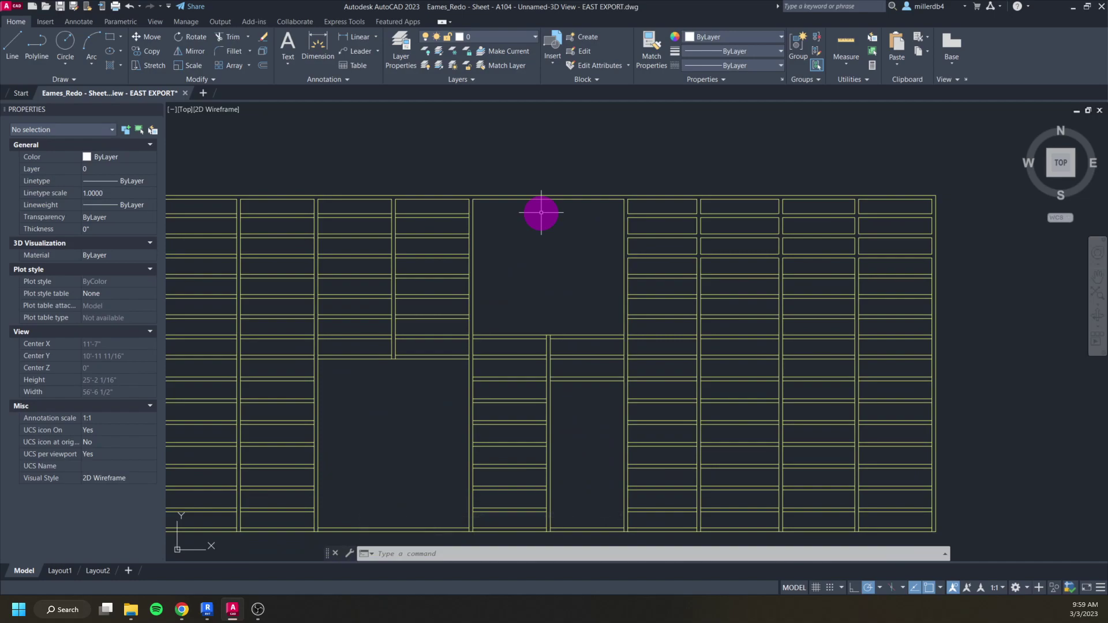
click(341, 36)
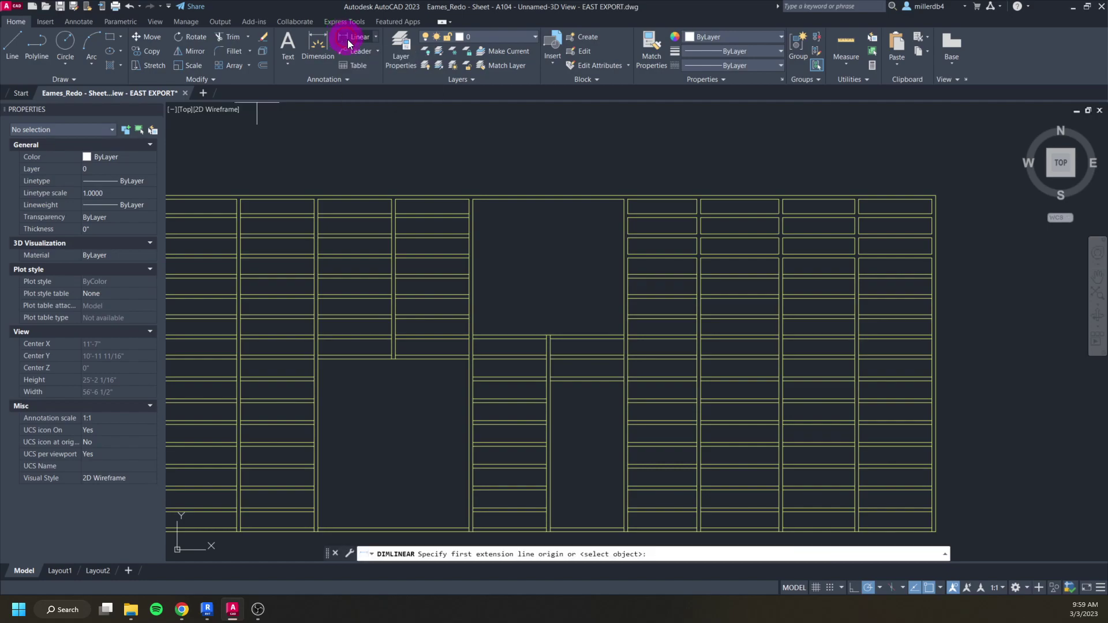
click(473, 199)
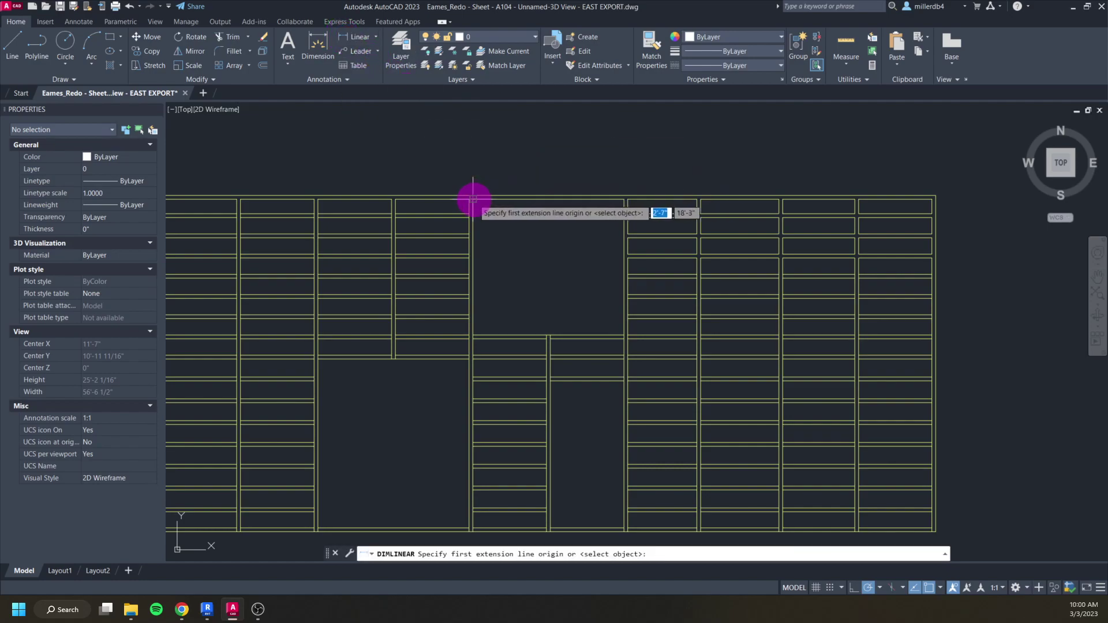
click(624, 199)
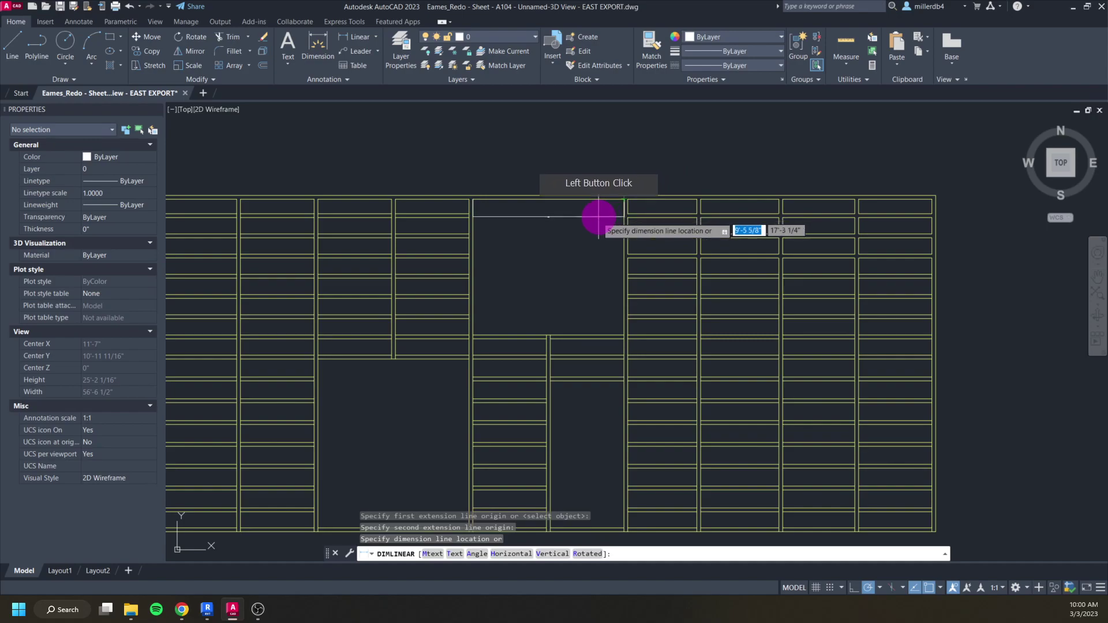
click(556, 214)
scroll(556, 215, up, 18)
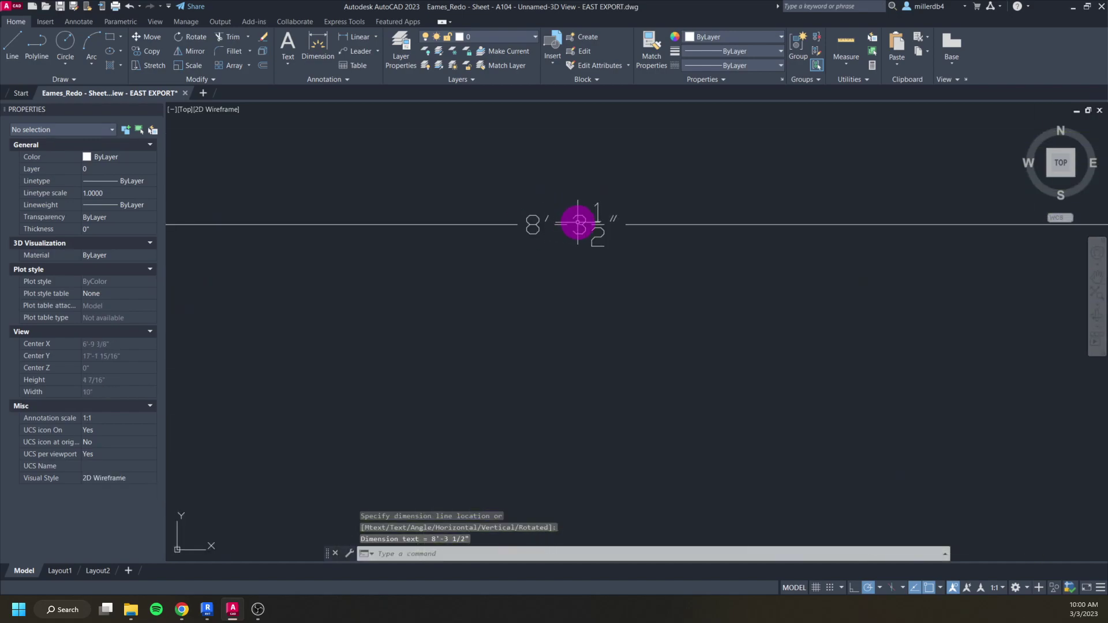
scroll(582, 223, down, 6)
scroll(602, 240, up, 5)
scroll(609, 237, down, 6)
scroll(608, 236, down, 4)
scroll(608, 237, down, 5)
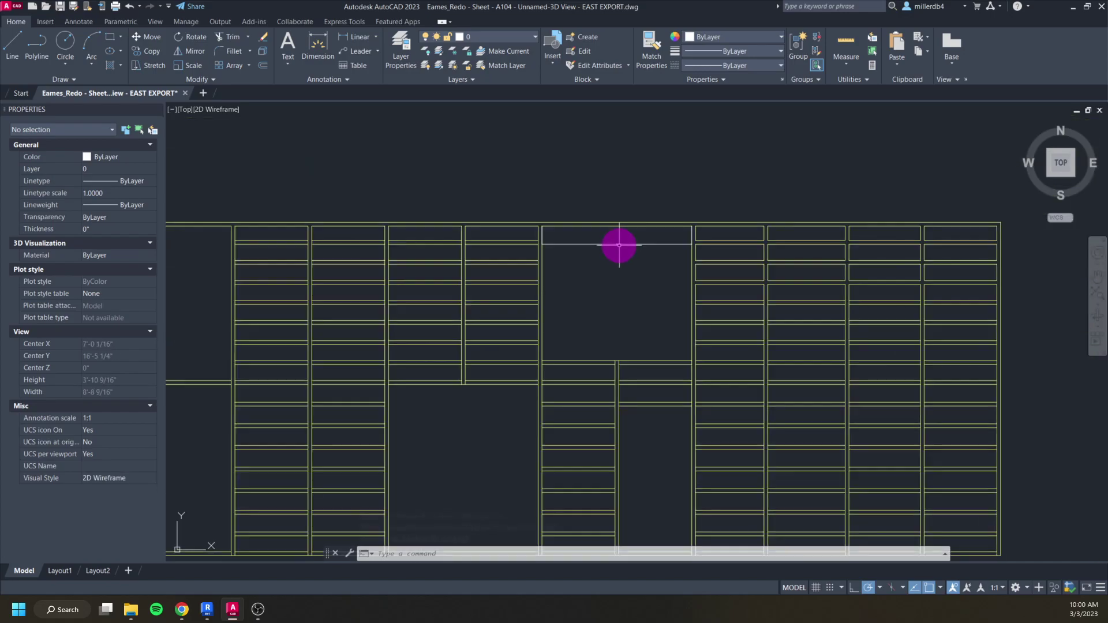
click(601, 231)
key(Delete)
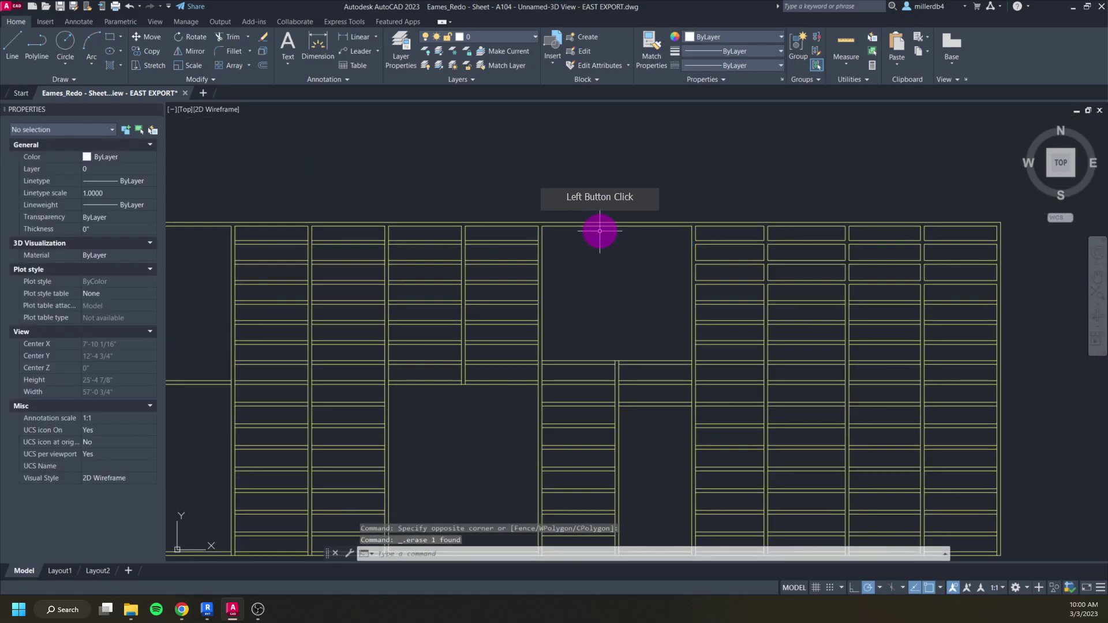
Scale the entire elevation from its lower-left corner by reference, using a reference length of 12 and a new length of .25
scroll(471, 235, down, 6)
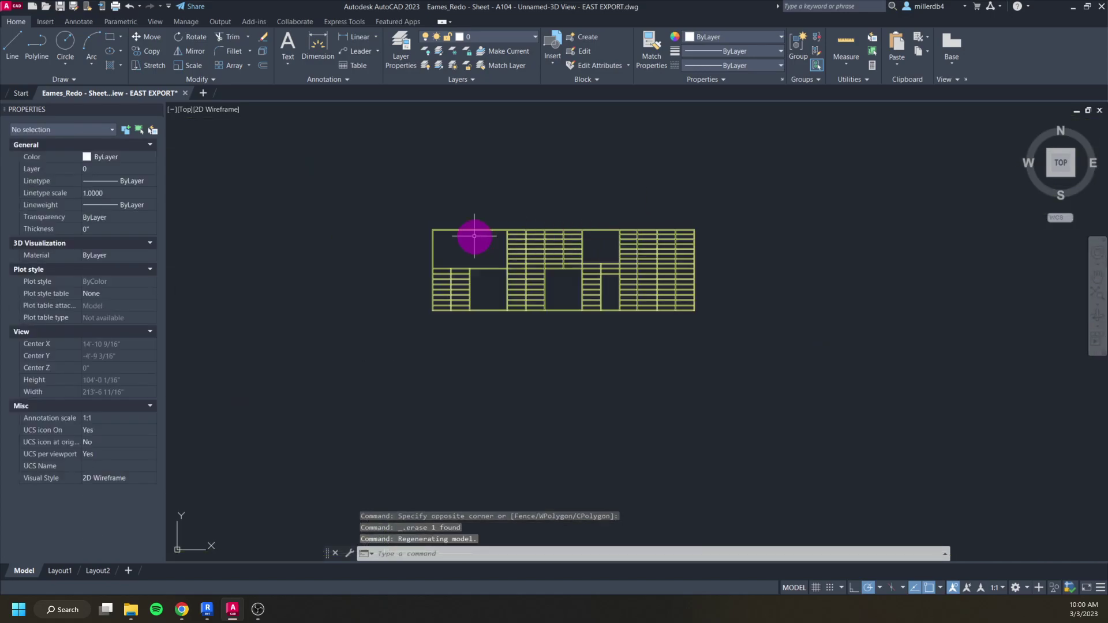
click(411, 209)
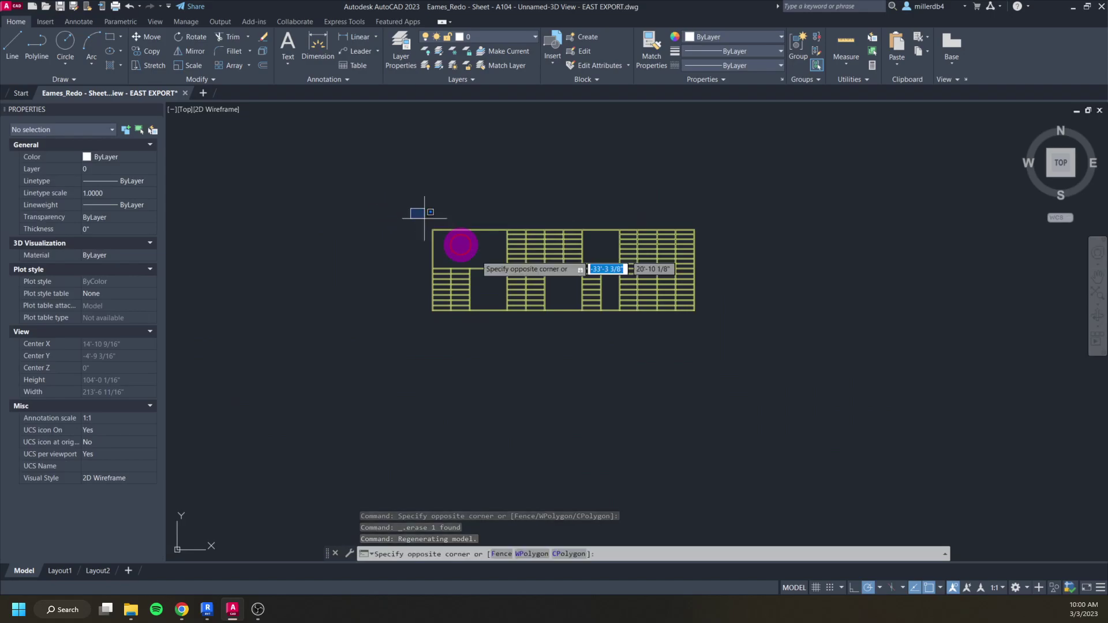
click(752, 352)
scroll(582, 271, up, 2)
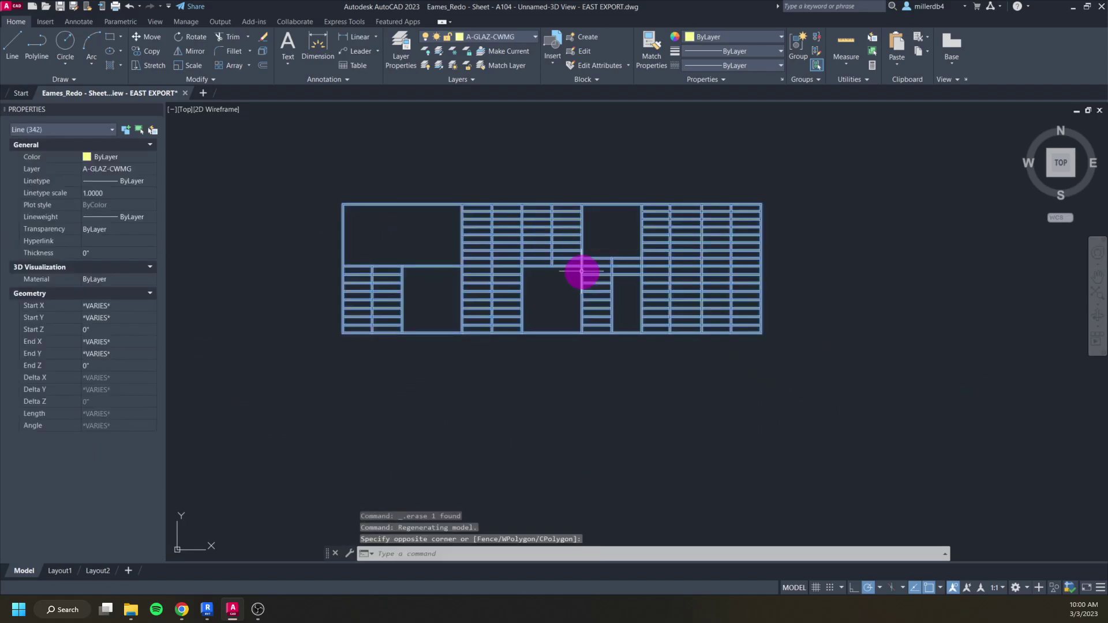
text(sc)
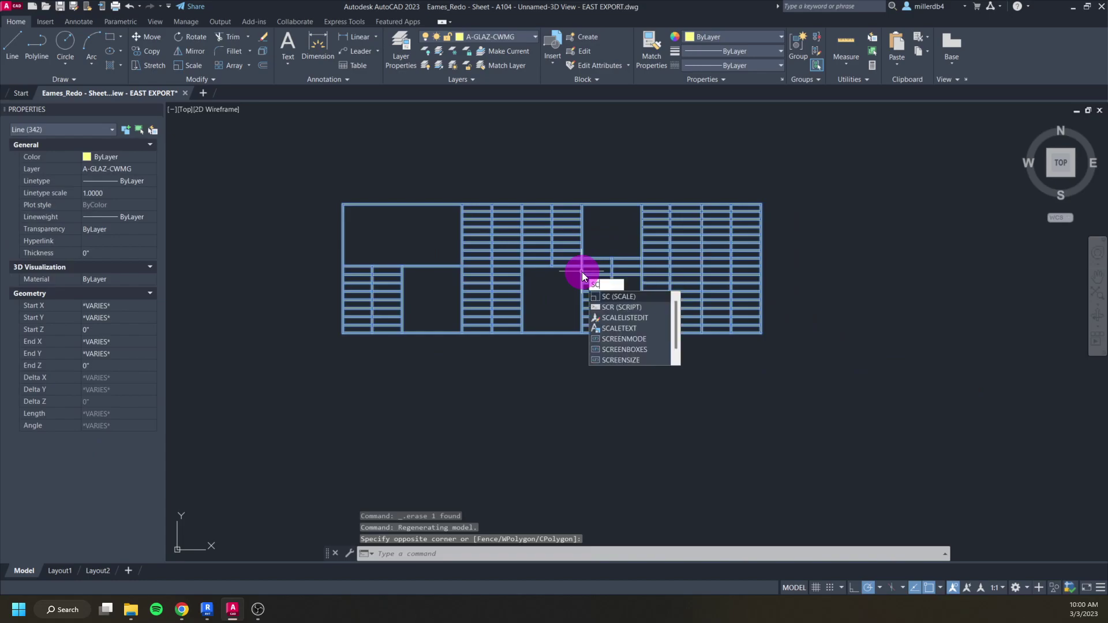
key(Return)
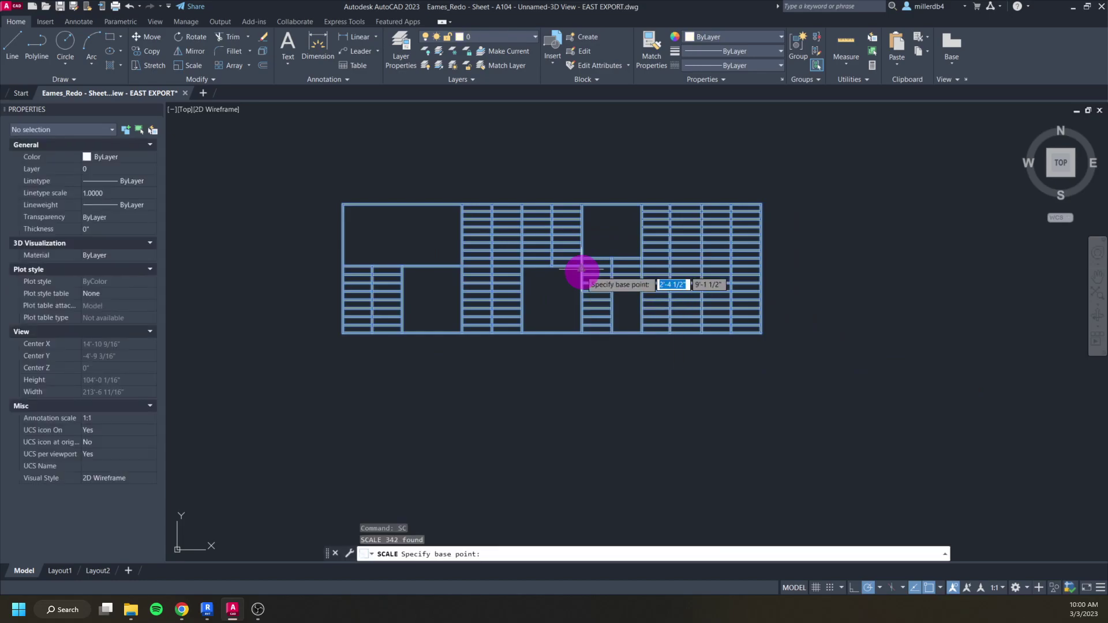
click(344, 334)
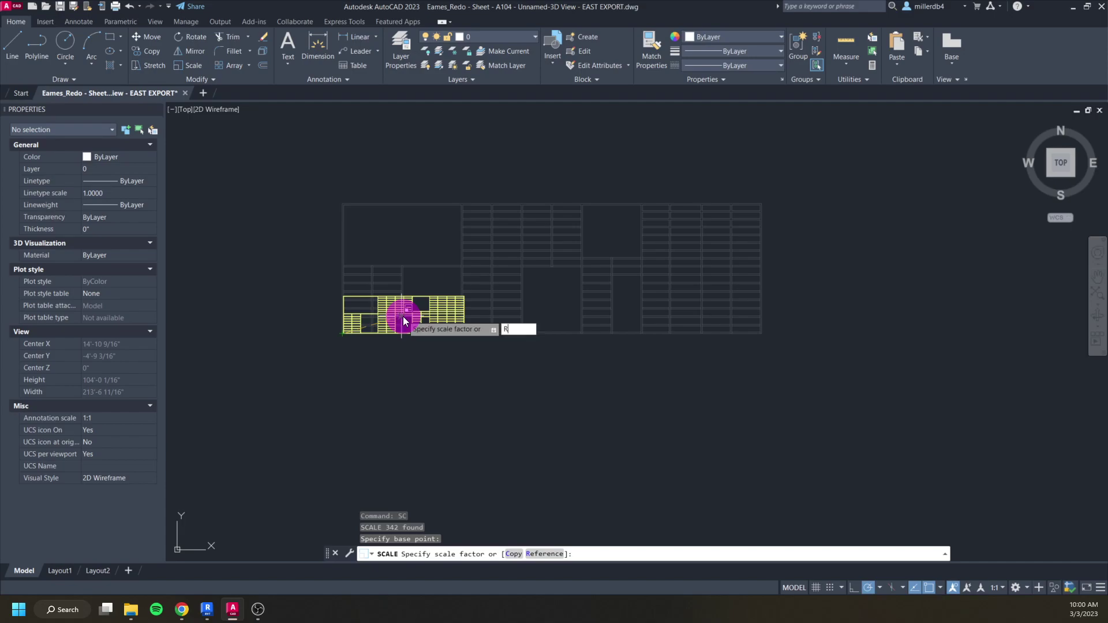
text(R)
key(Return)
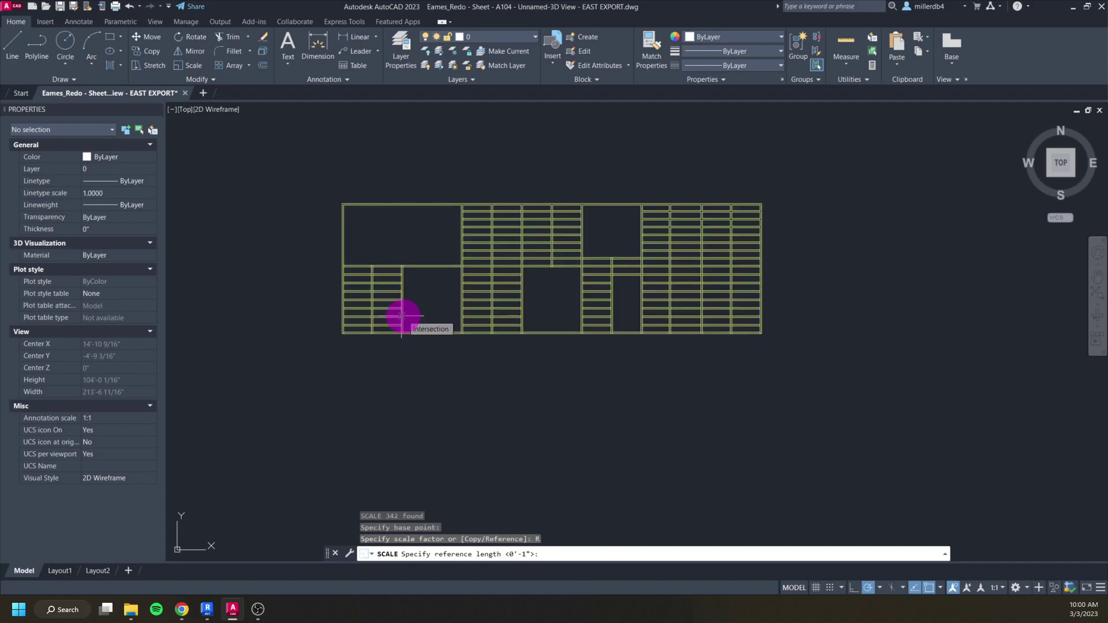
text(12)
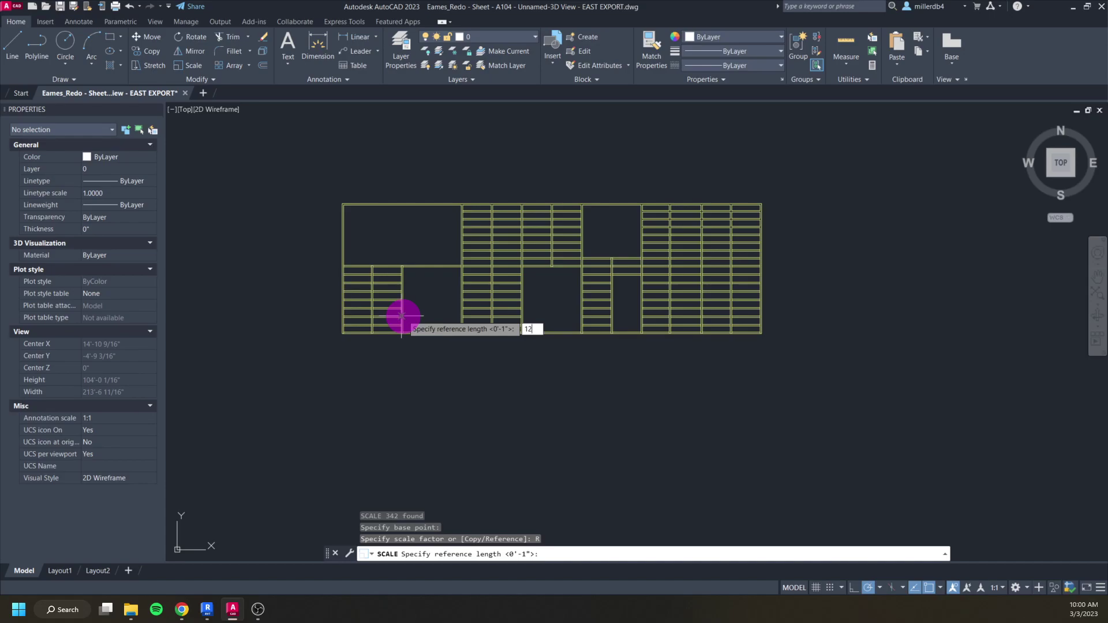
key(Return)
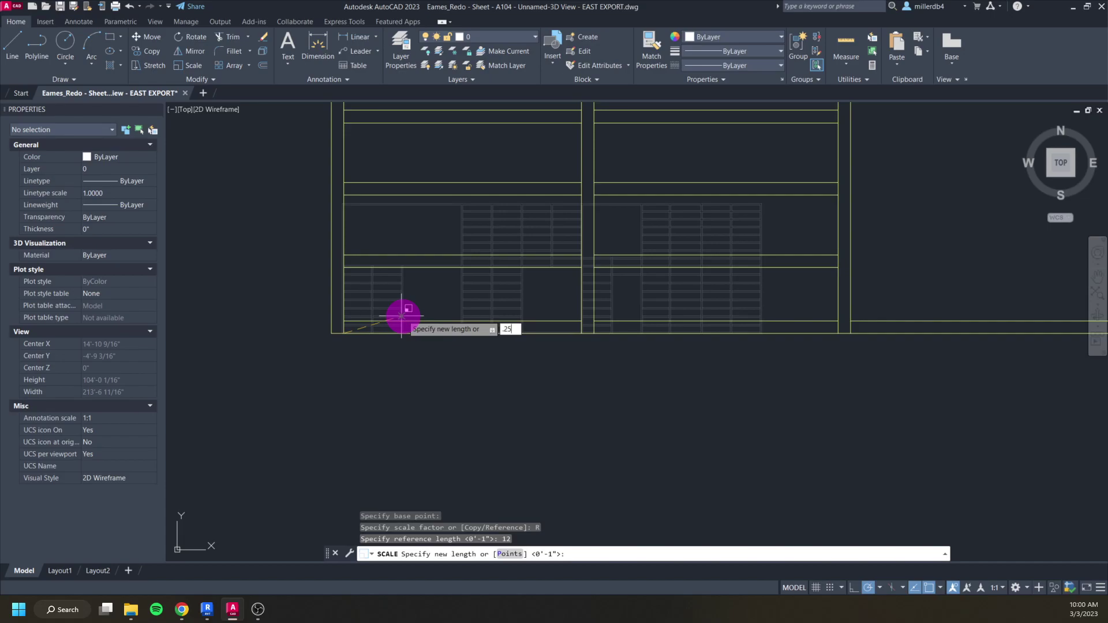
key(Return)
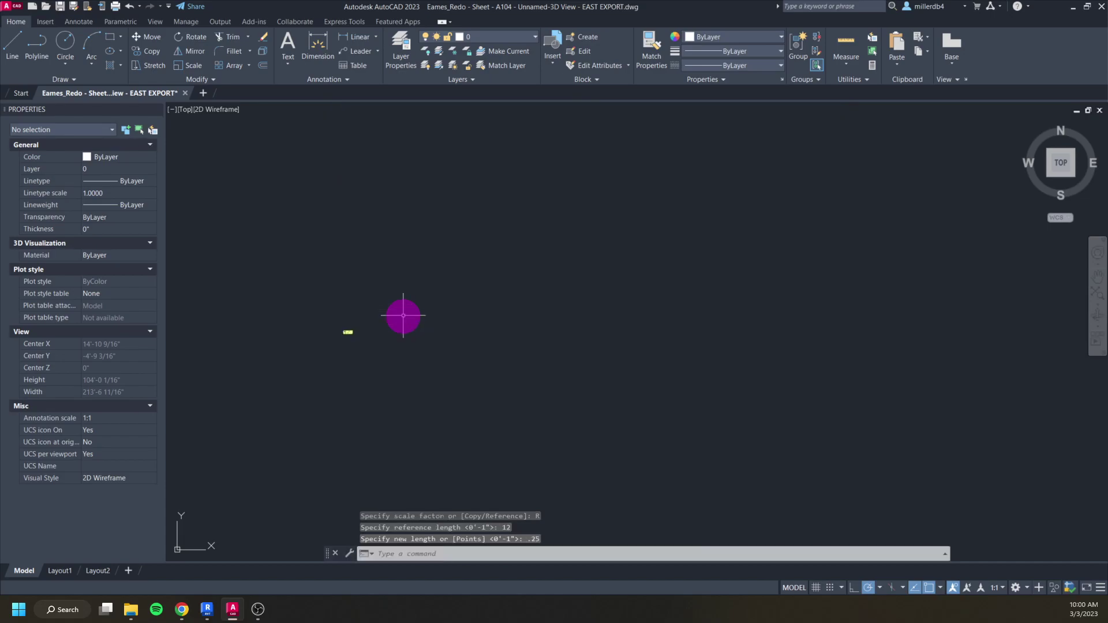
Check the scaled width of the same upper opening with a temporary linear dimension, and erase the dimension
middle_click(403, 315)
middle_click(403, 316)
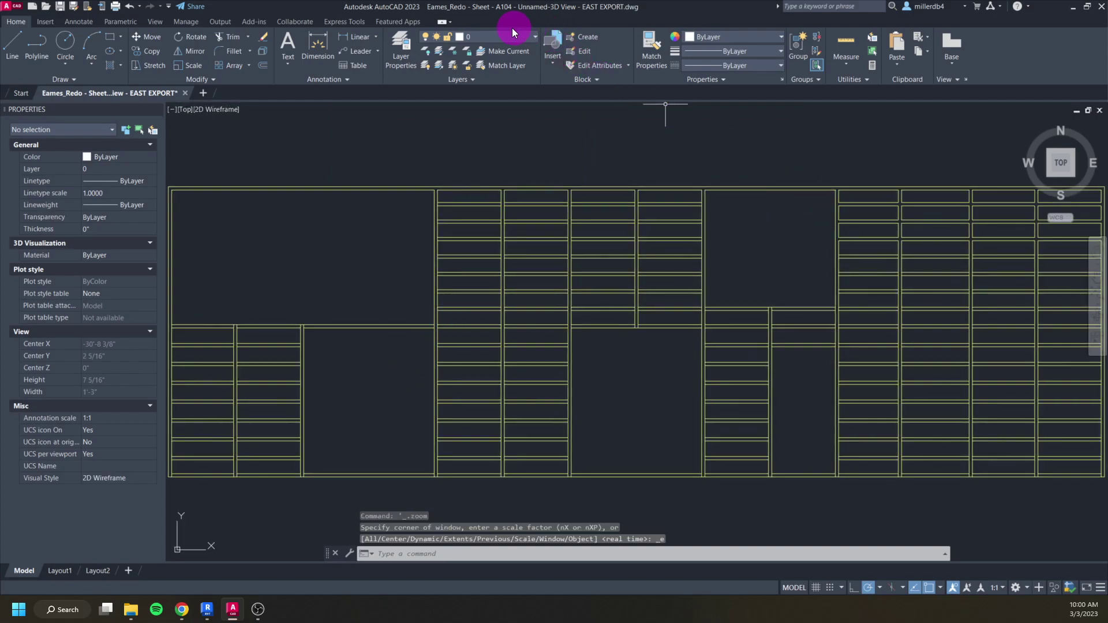
click(333, 37)
scroll(709, 185, up, 6)
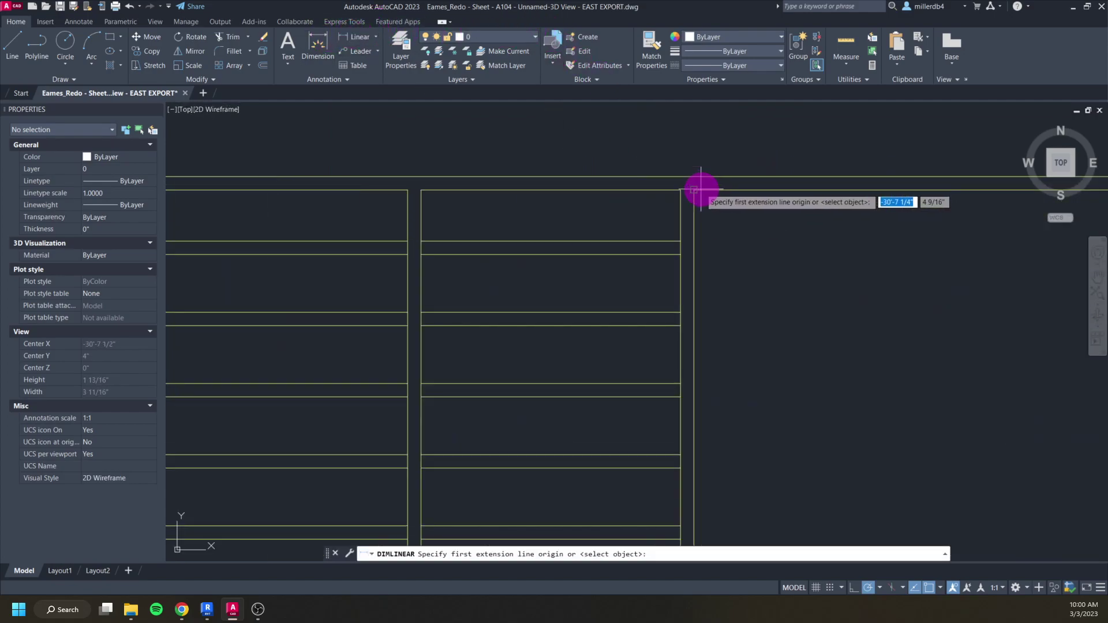
click(694, 189)
scroll(782, 223, down, 5)
scroll(718, 235, up, 4)
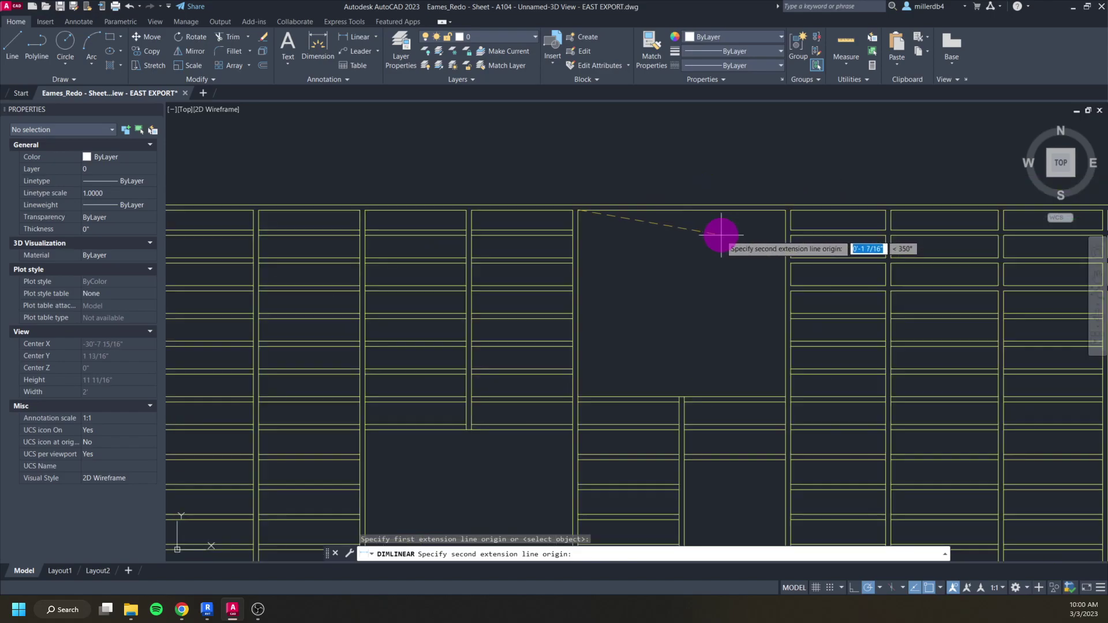
click(782, 211)
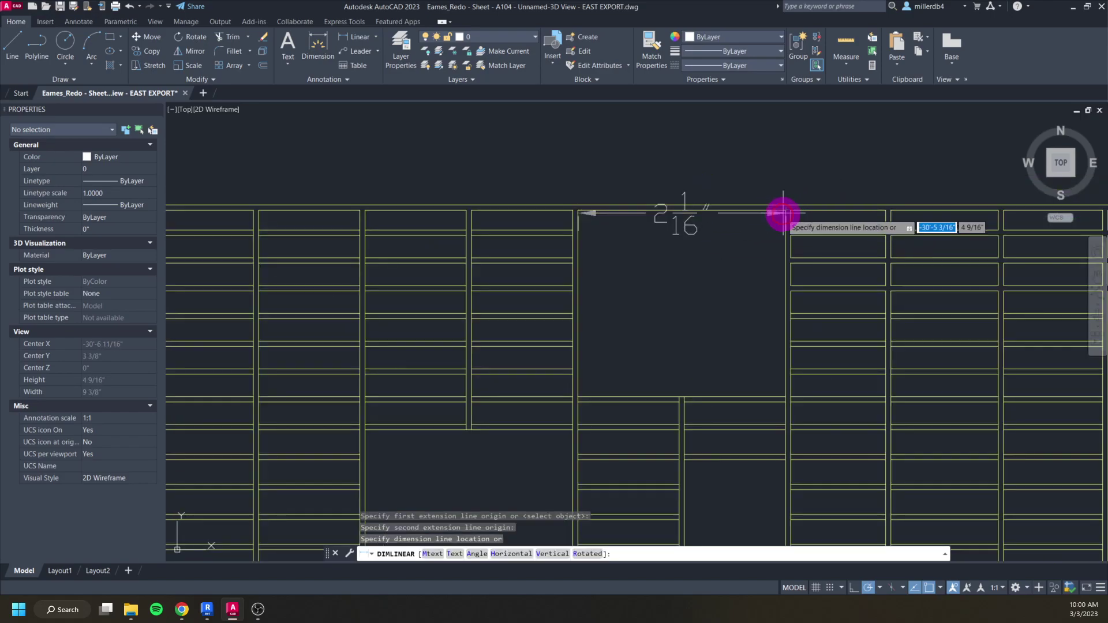
click(760, 249)
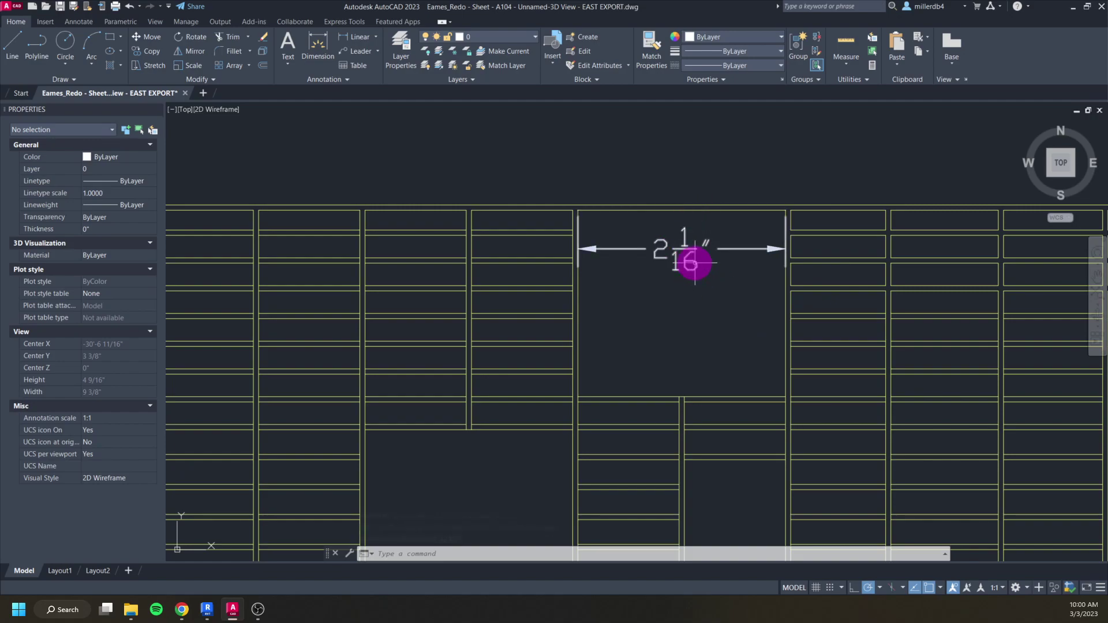
click(693, 261)
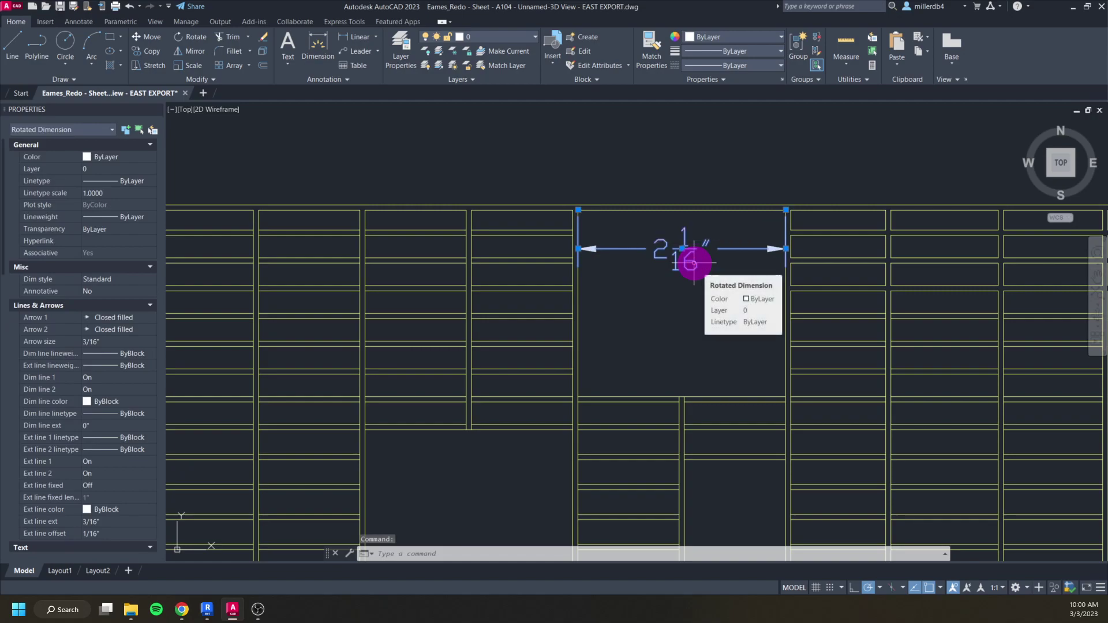
key(Delete)
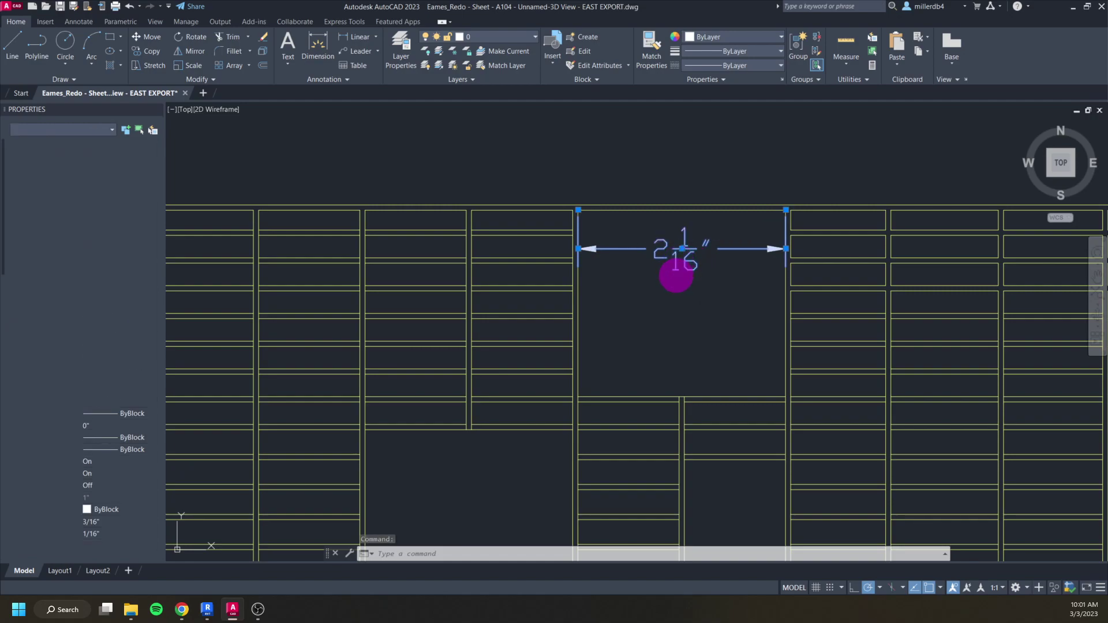
scroll(668, 275, down, 4)
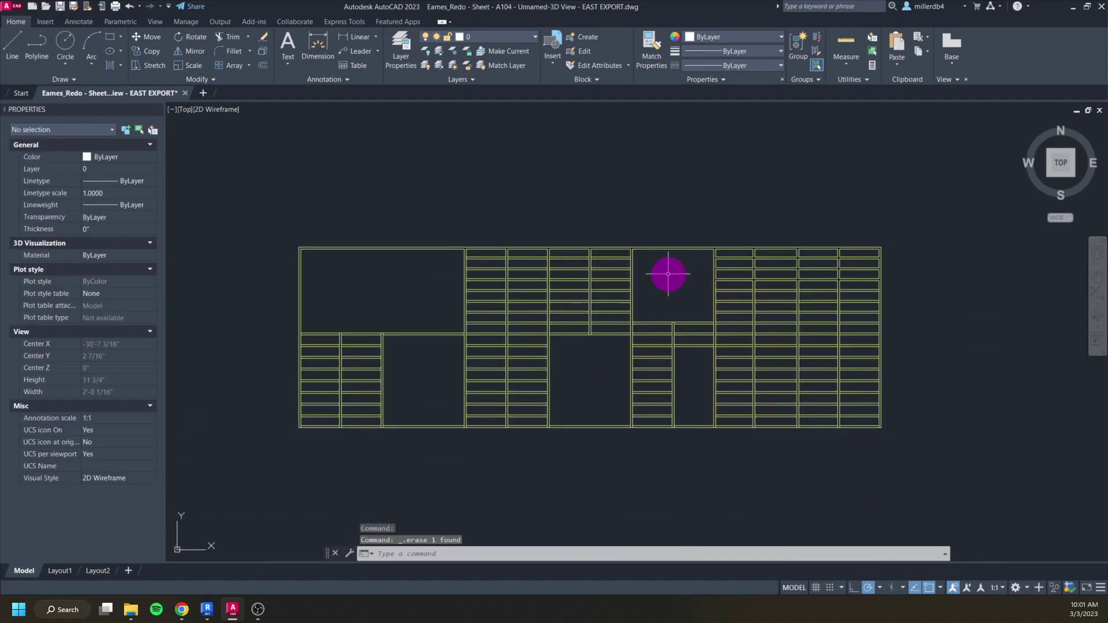